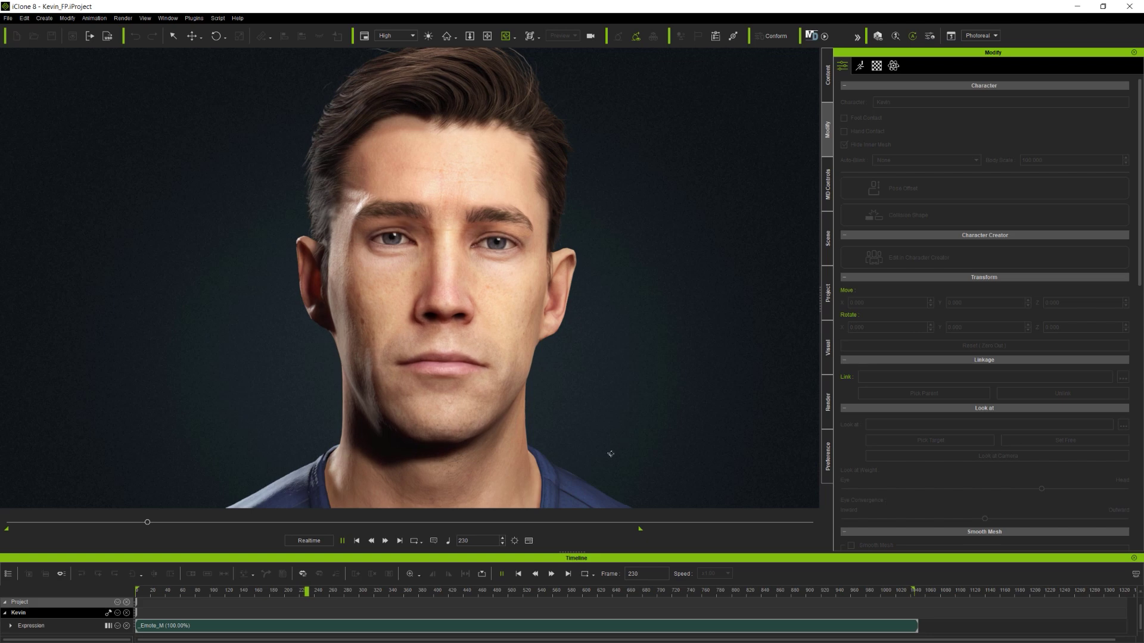
Return the animation to its first frame and open Face Puppet for the character, placed clear of the face
right_drag(508, 479, 719, 477)
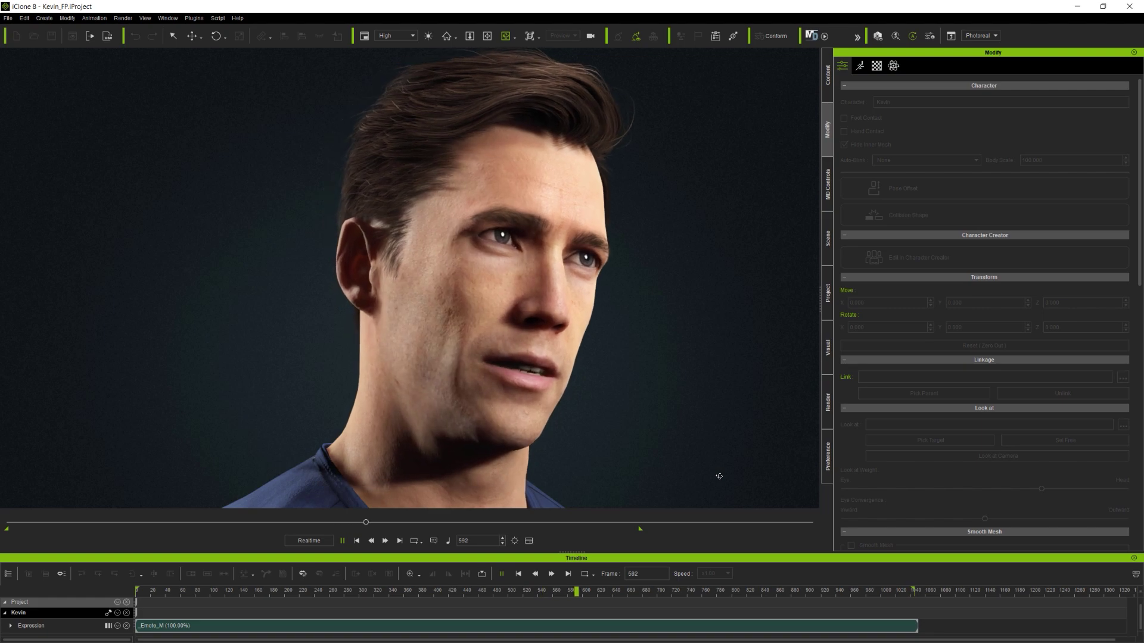
right_drag(743, 471, 660, 480)
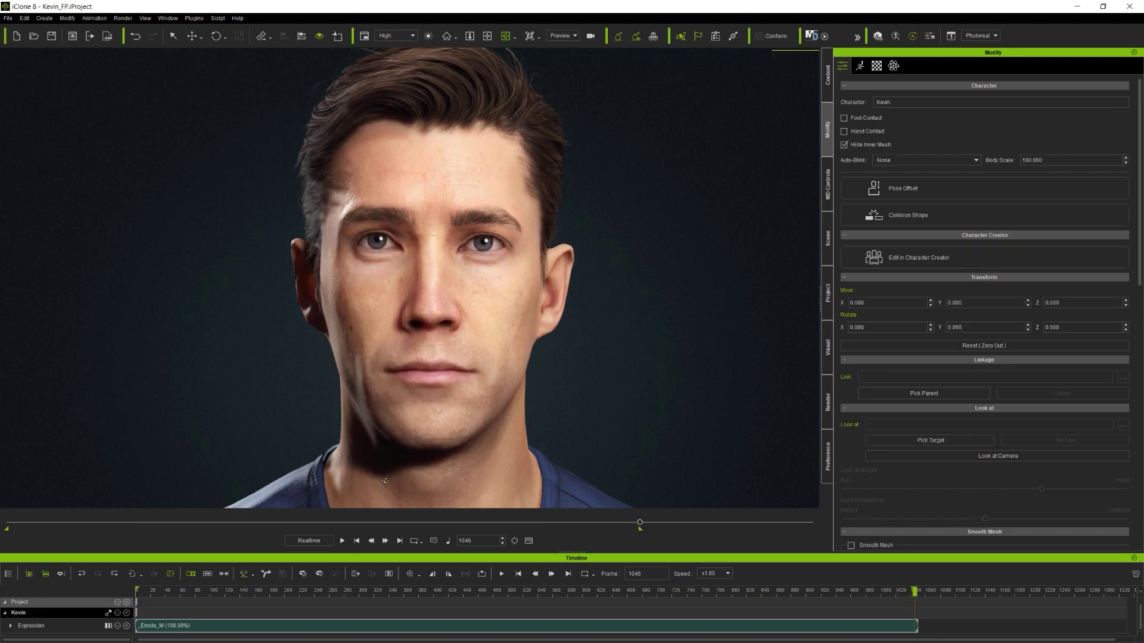
click(356, 541)
click(859, 66)
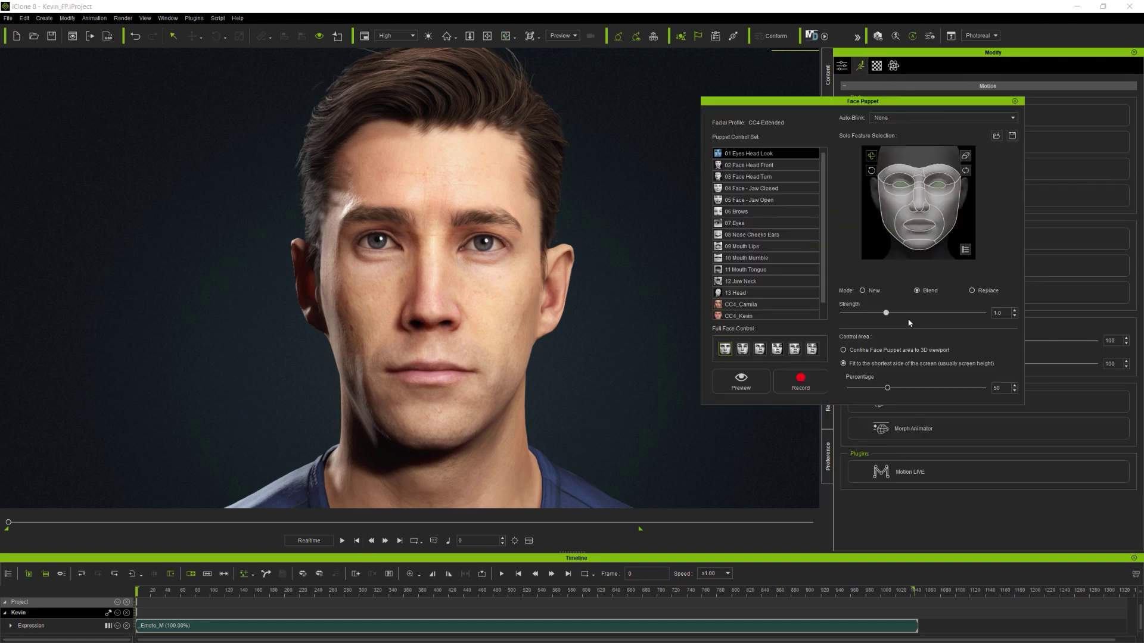
drag(894, 106, 952, 96)
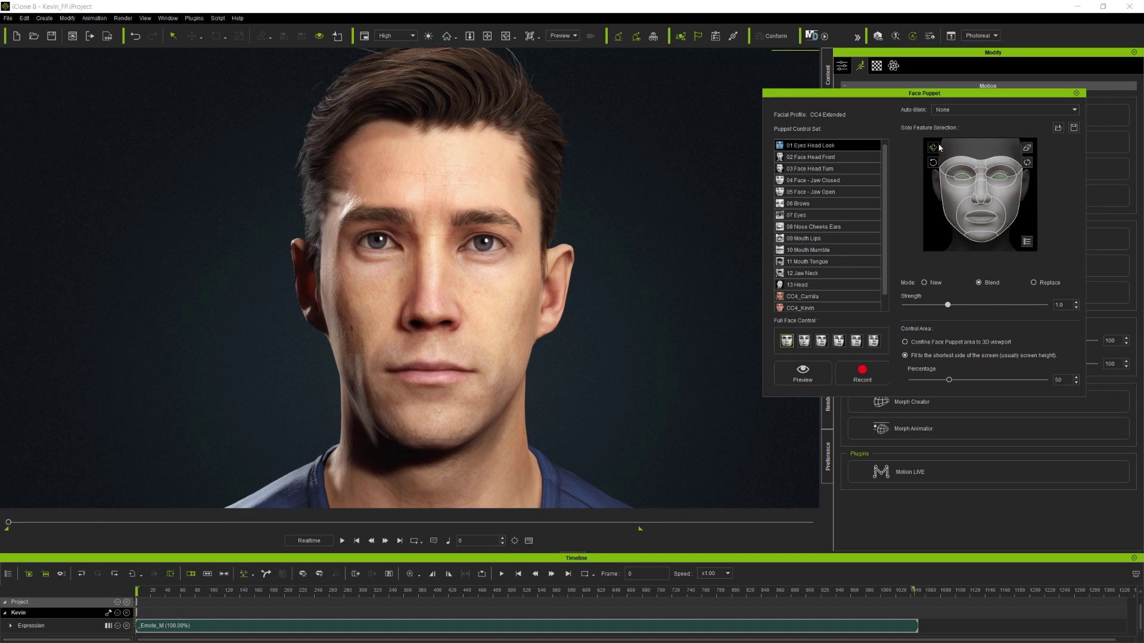
Preview the first full-face control of the 01 Eyes Head Look set on the character
click(807, 344)
click(788, 343)
click(802, 373)
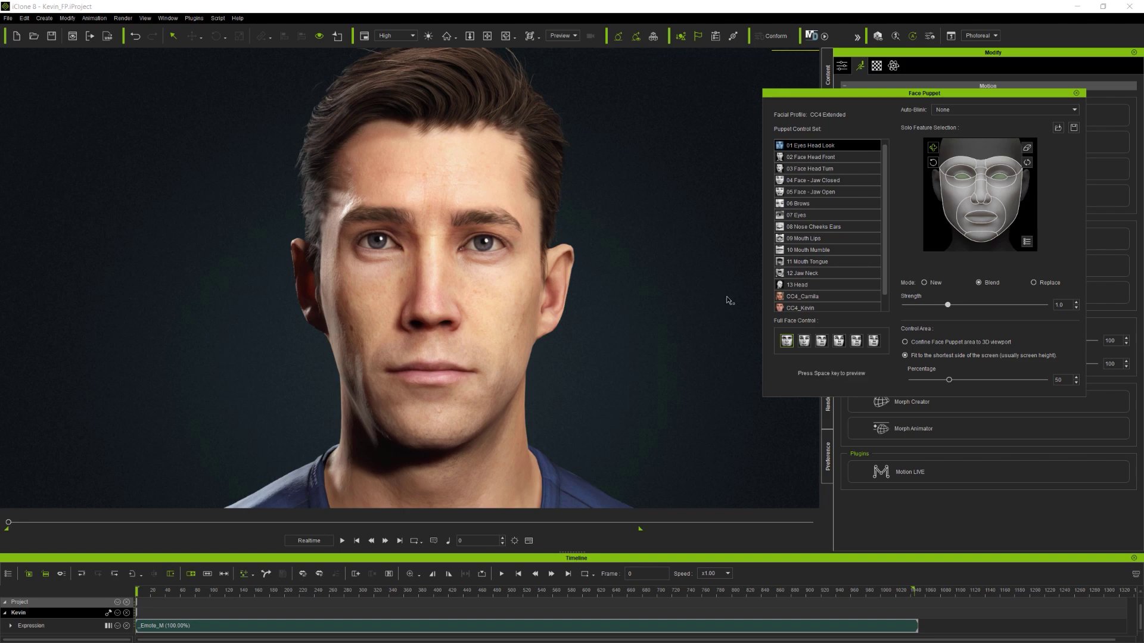
key(space)
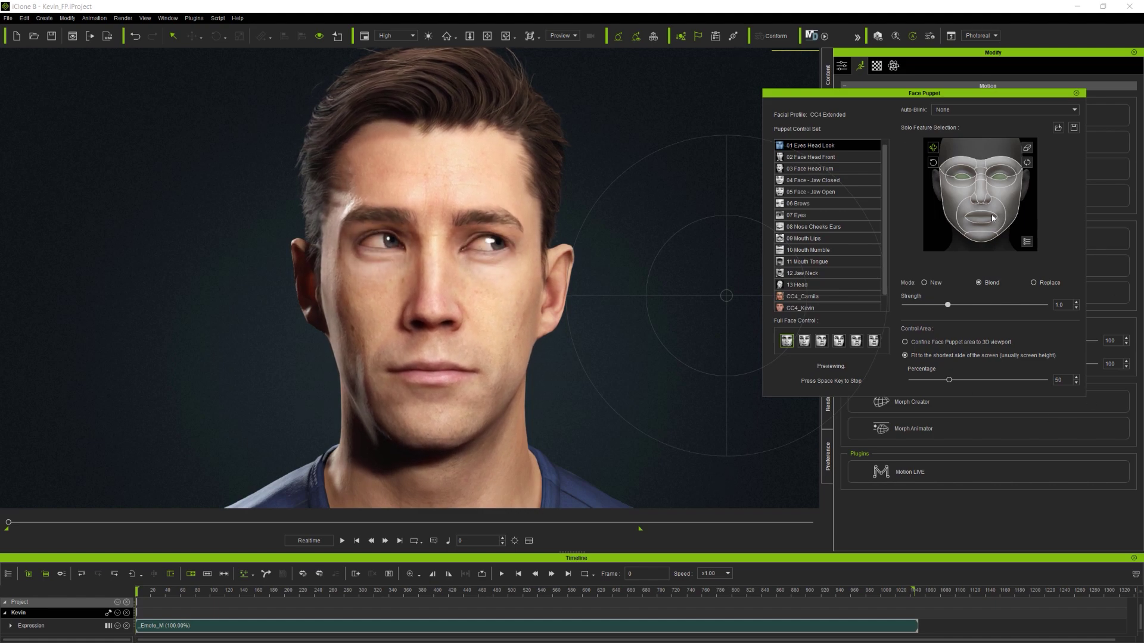
key(space)
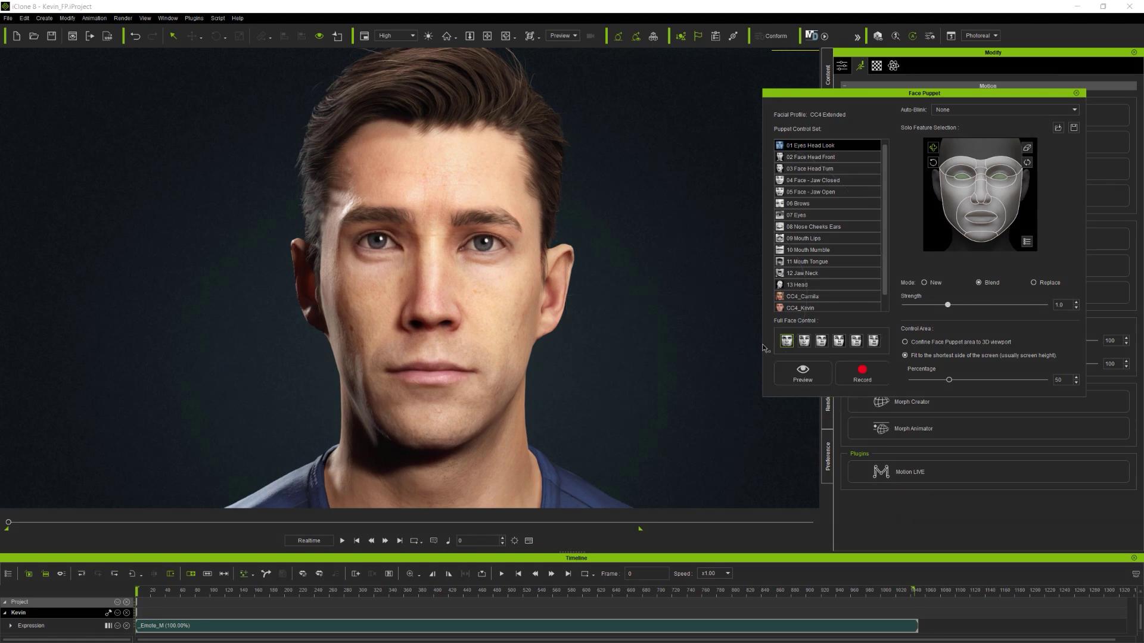
Preview the second full-face control of the 01 Eyes Head Look set
click(805, 340)
click(802, 373)
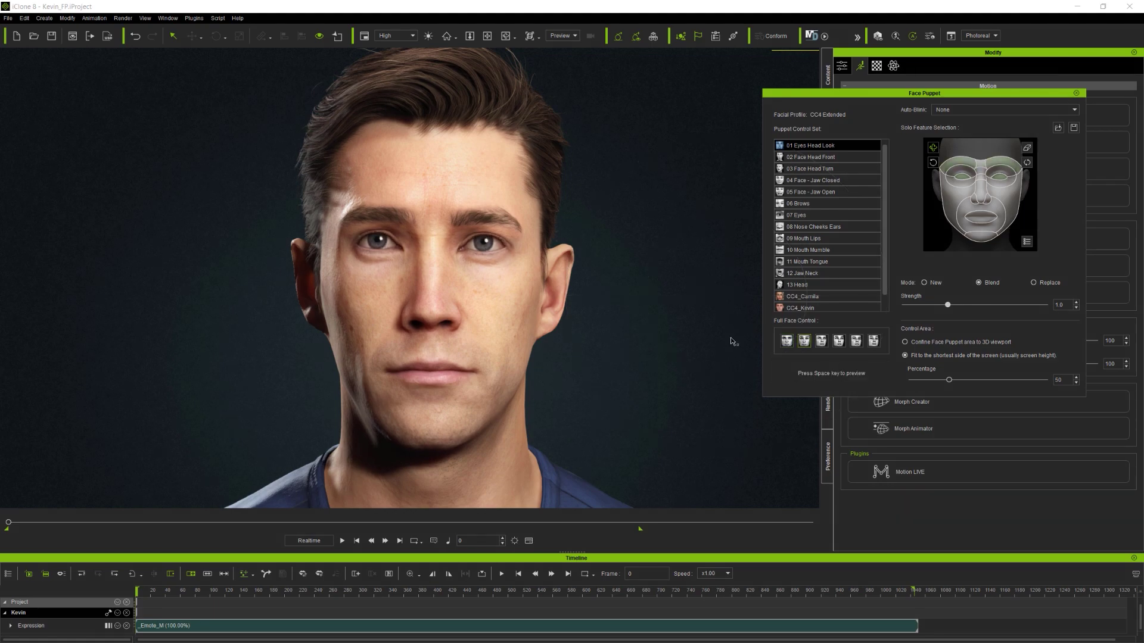
key(space)
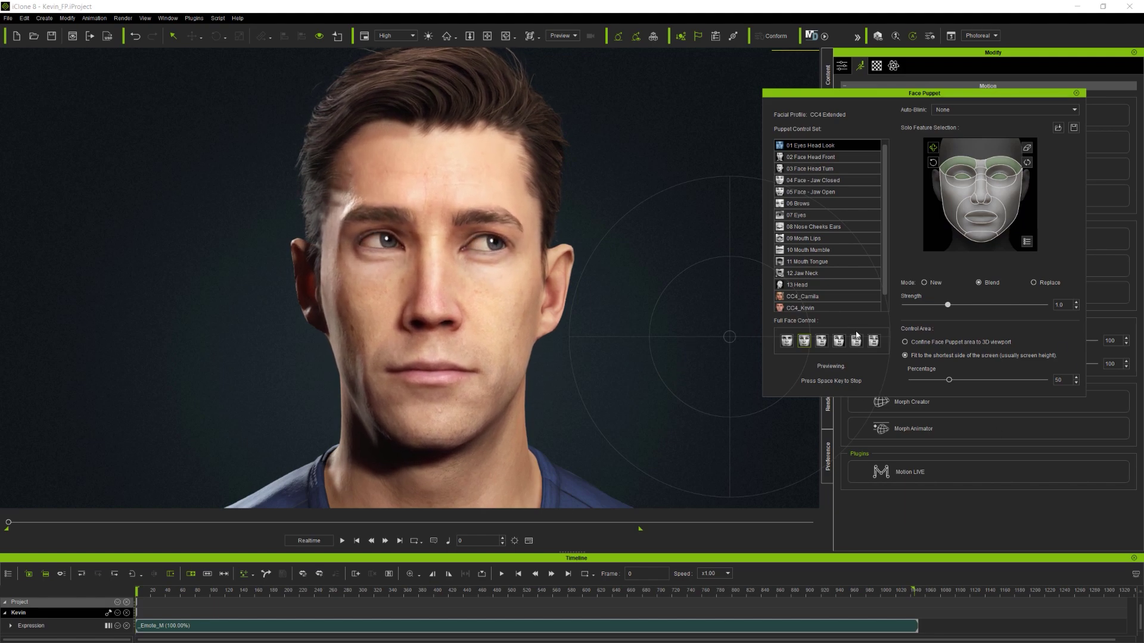
key(space)
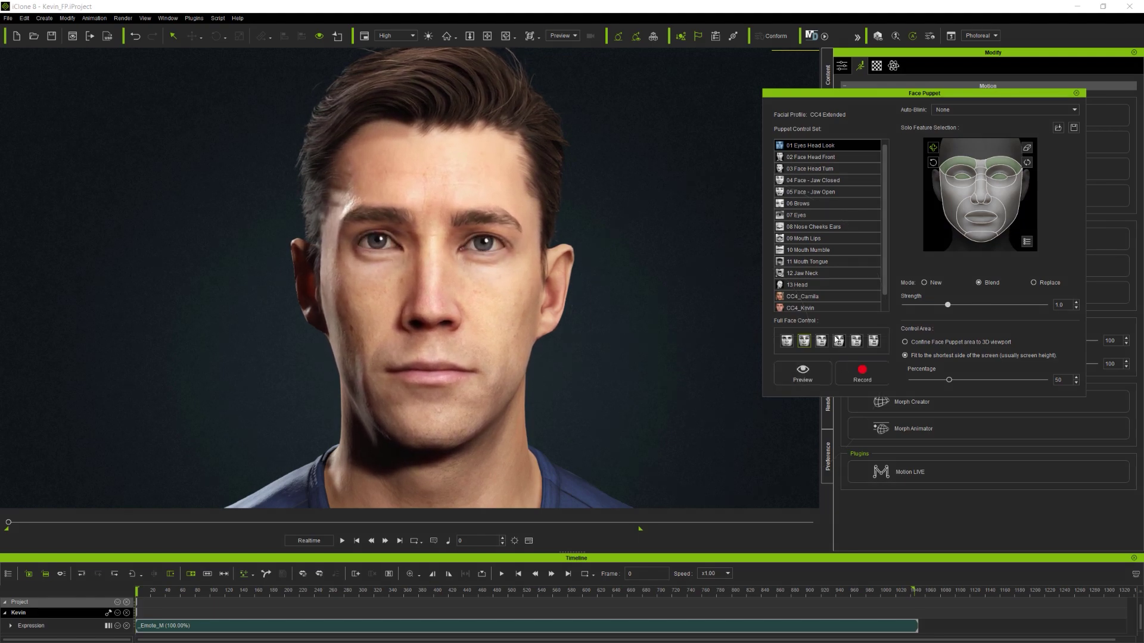
Preview the third and fourth full-face controls of the 01 Eyes Head Look set
click(803, 373)
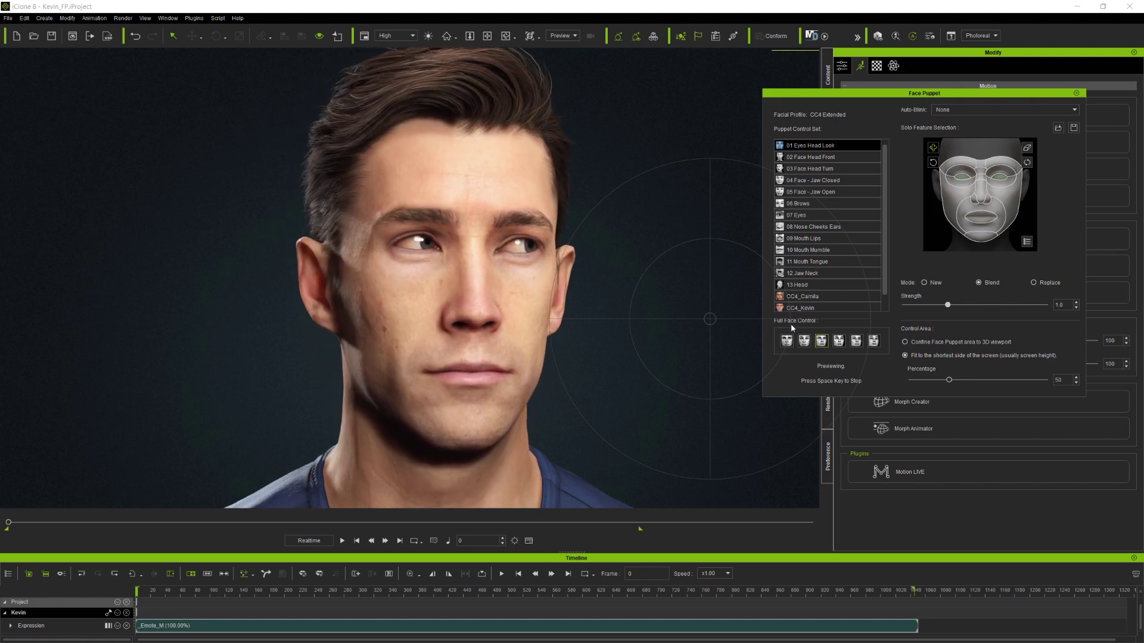
key(space)
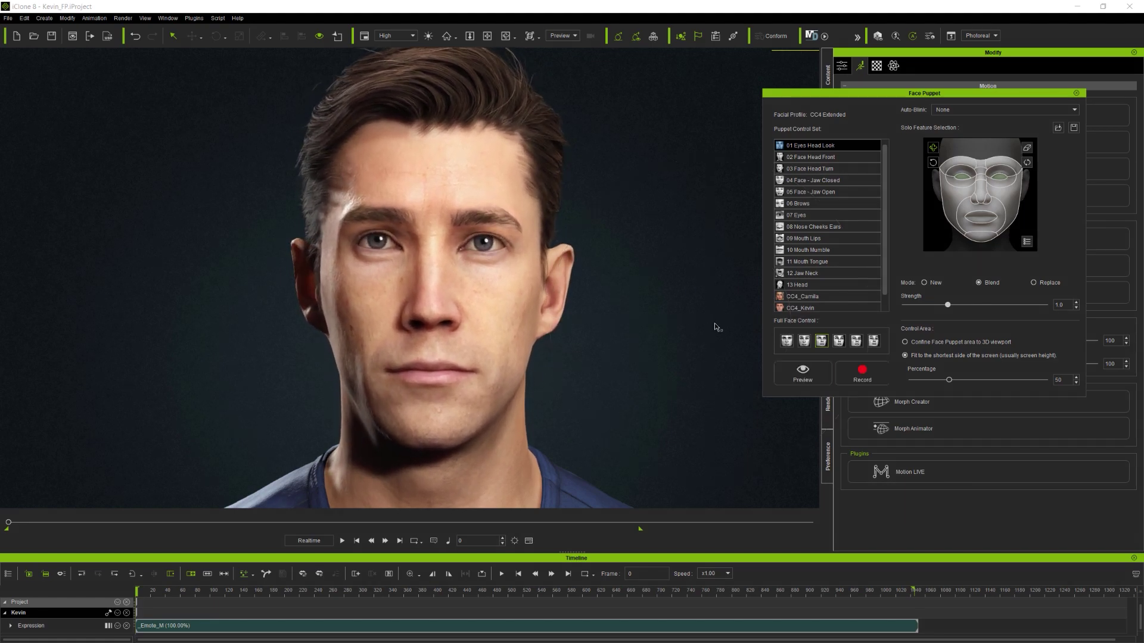
click(816, 369)
key(space)
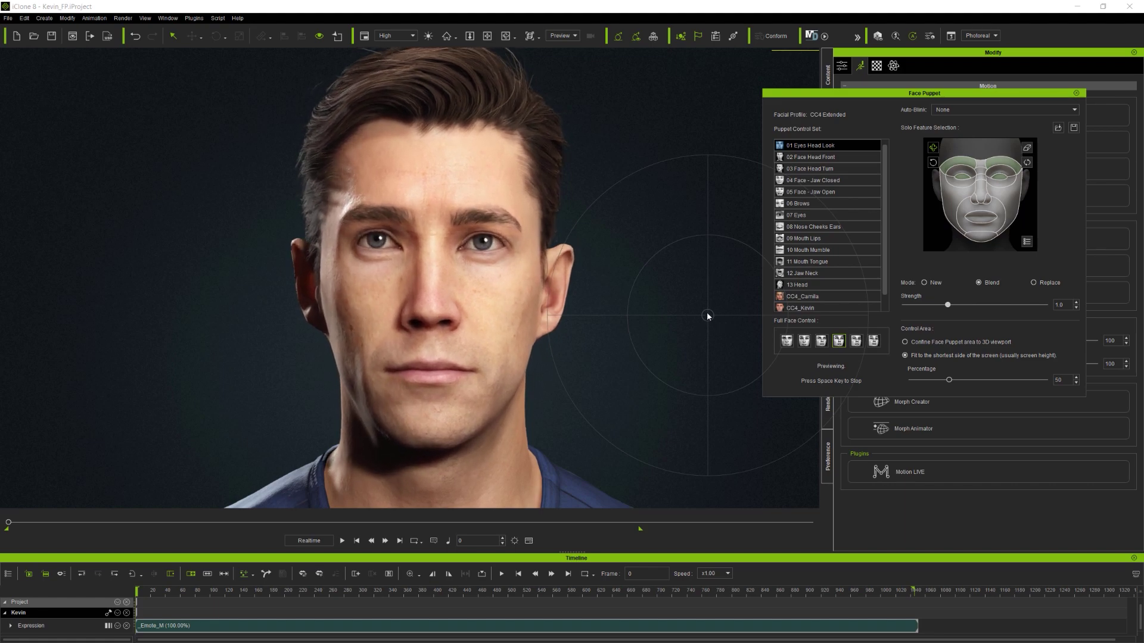
key(space)
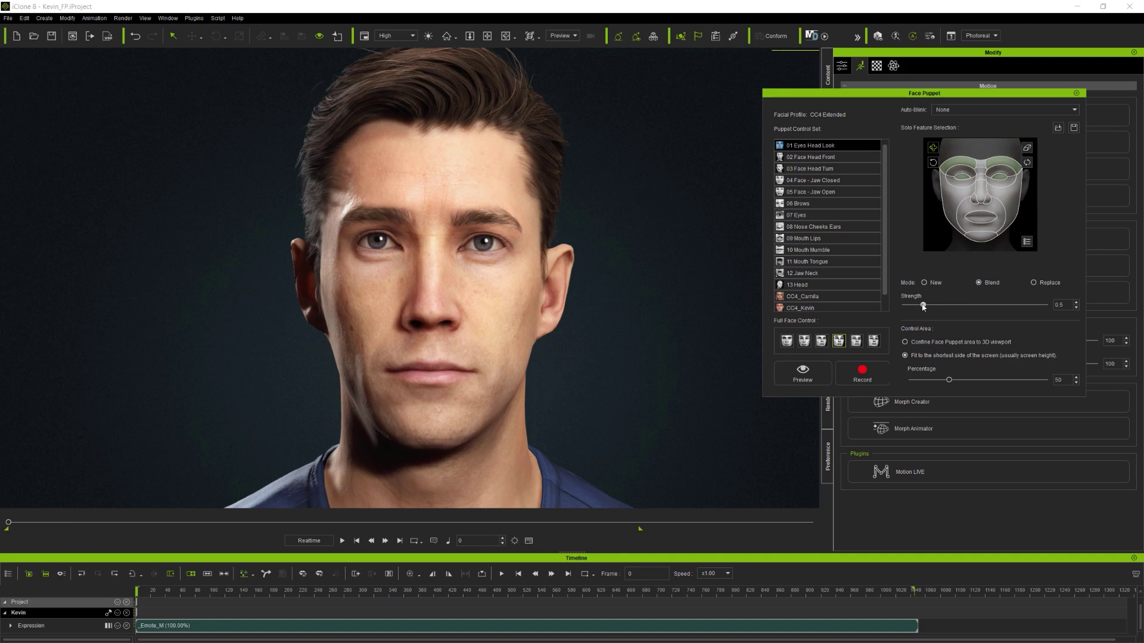
Preview the fourth eyes-and-head control with its strength at 0.4, and restore the strength to 1.0
click(801, 376)
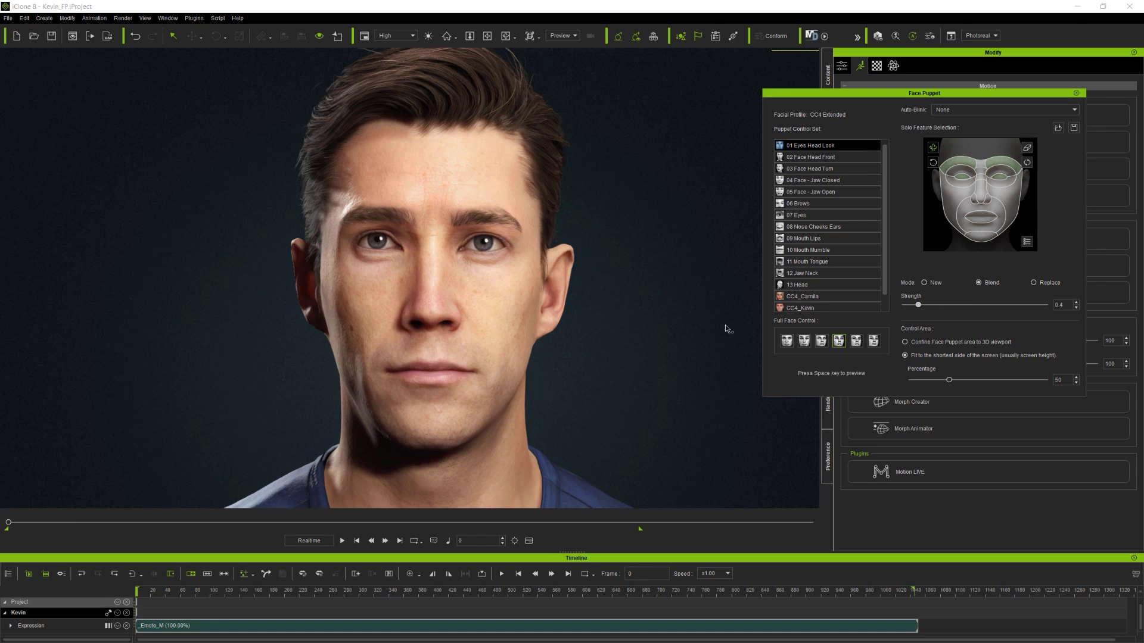
key(space)
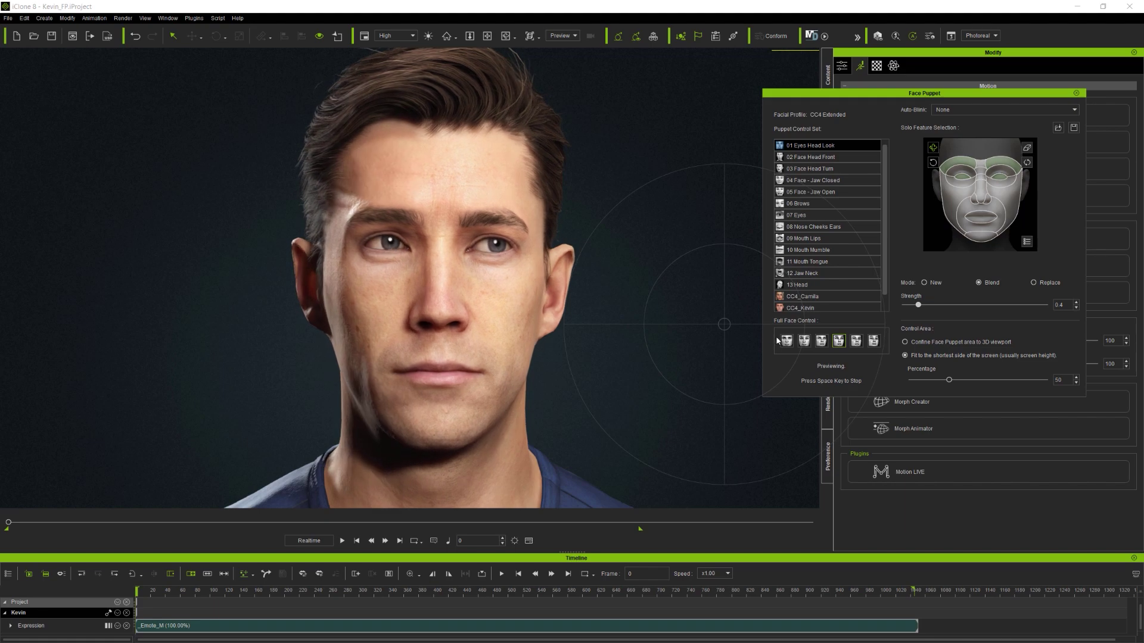
key(space)
text(1)
key(Return)
Preview the fifth full-face control of the 01 Eyes Head Look set
click(856, 340)
click(803, 375)
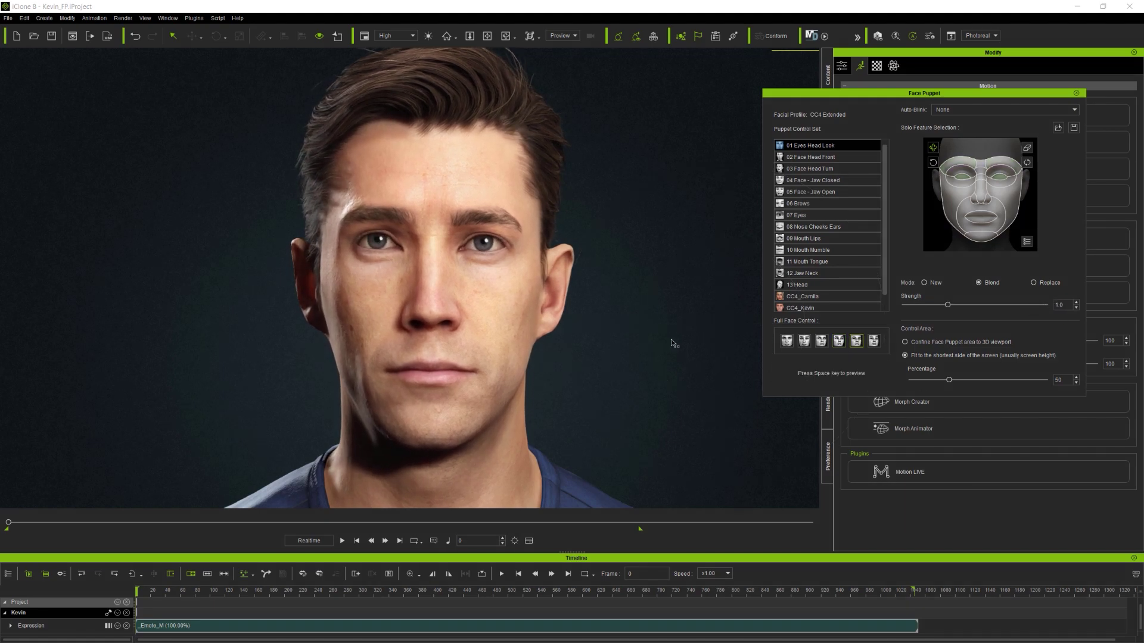
key(space)
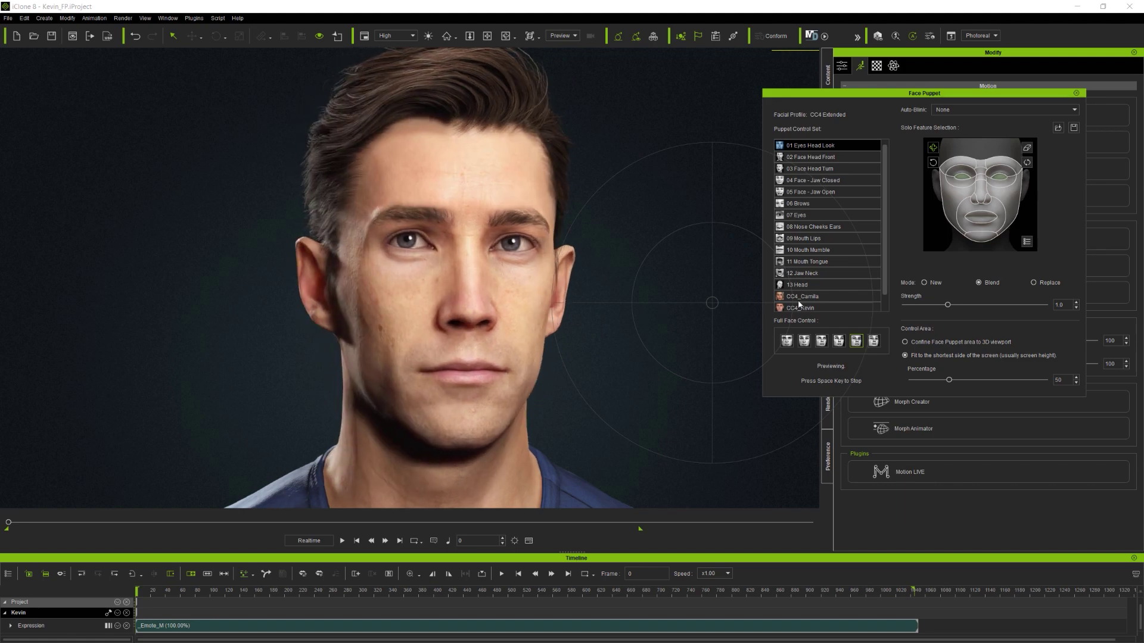
key(space)
Preview the sixth full-face control of the 01 Eyes Head Look set
click(805, 372)
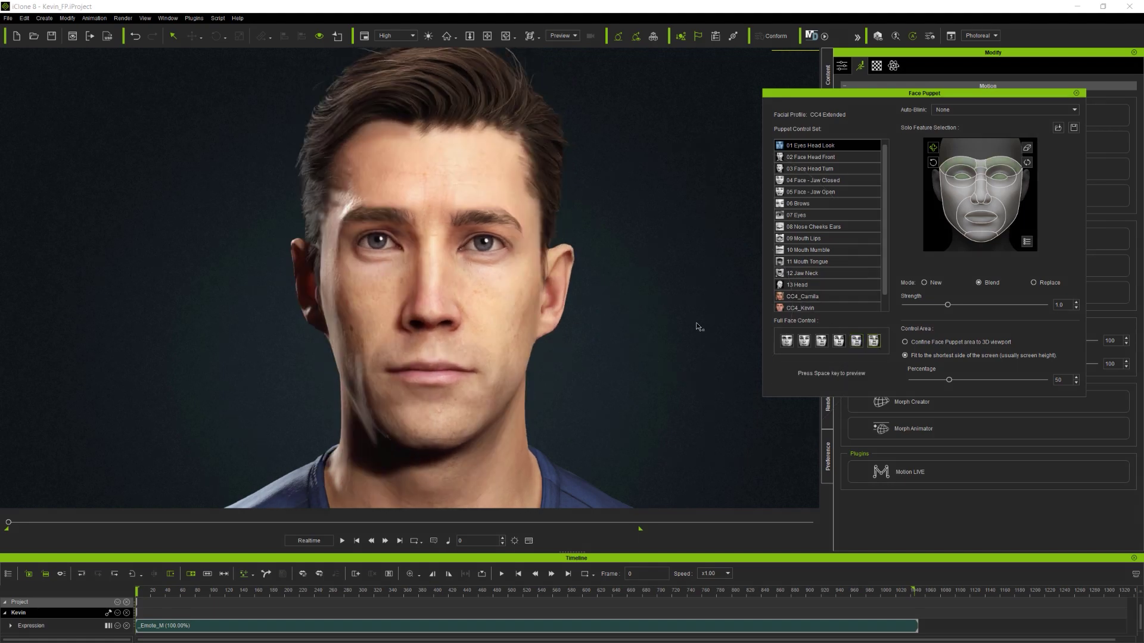
key(space)
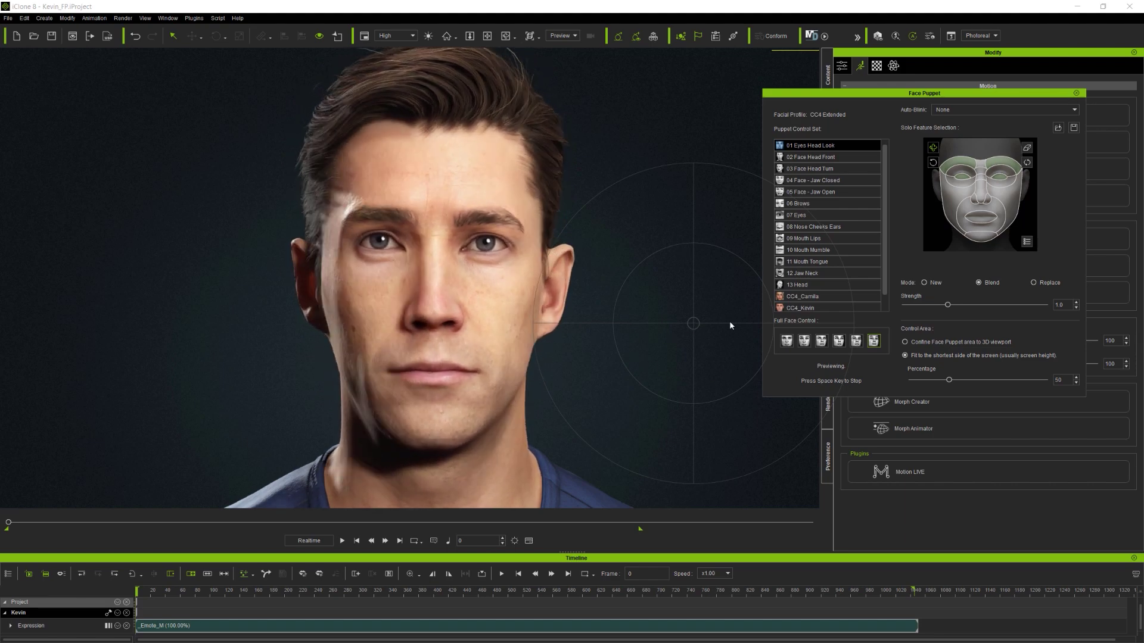
key(space)
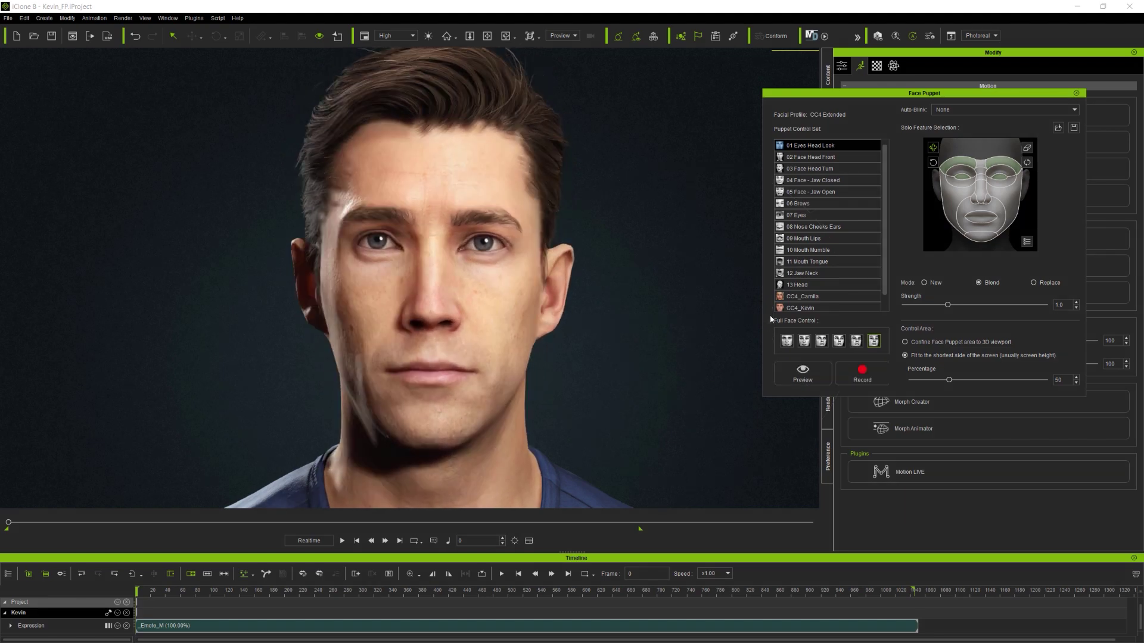
Switch to the 02 Face Head Front control set and preview its Four Emotions Closed control
click(819, 157)
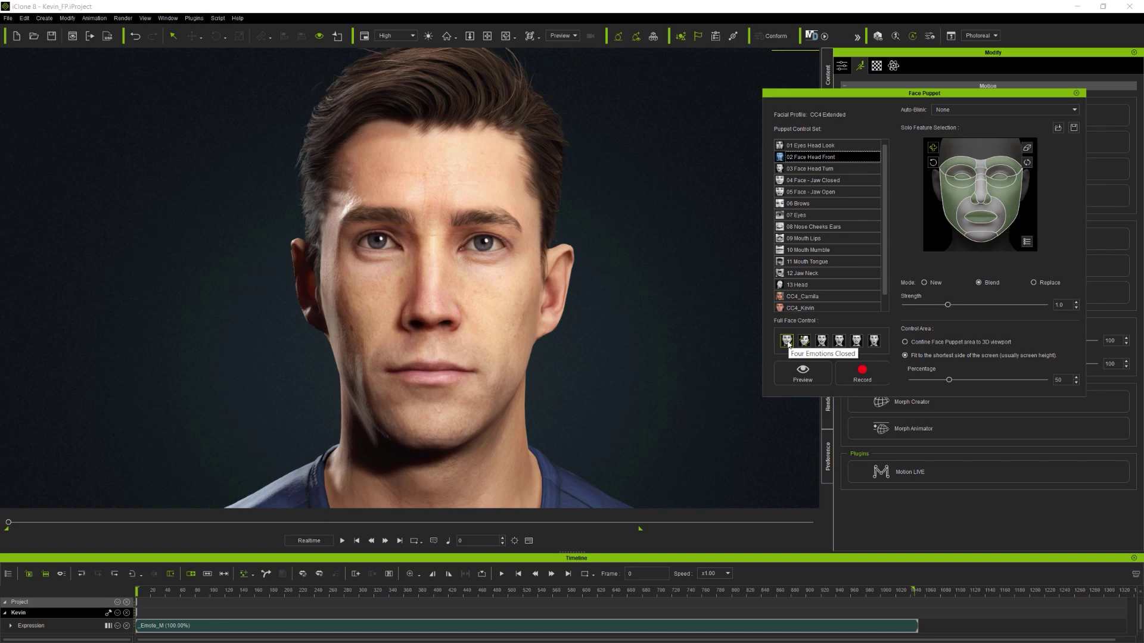
click(825, 373)
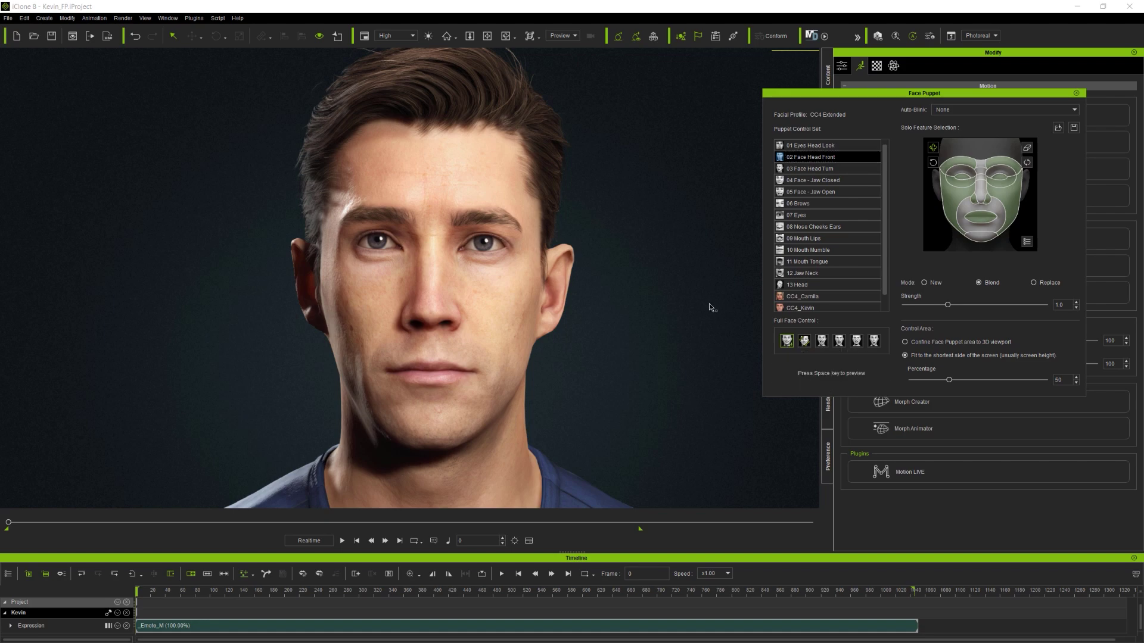
key(space)
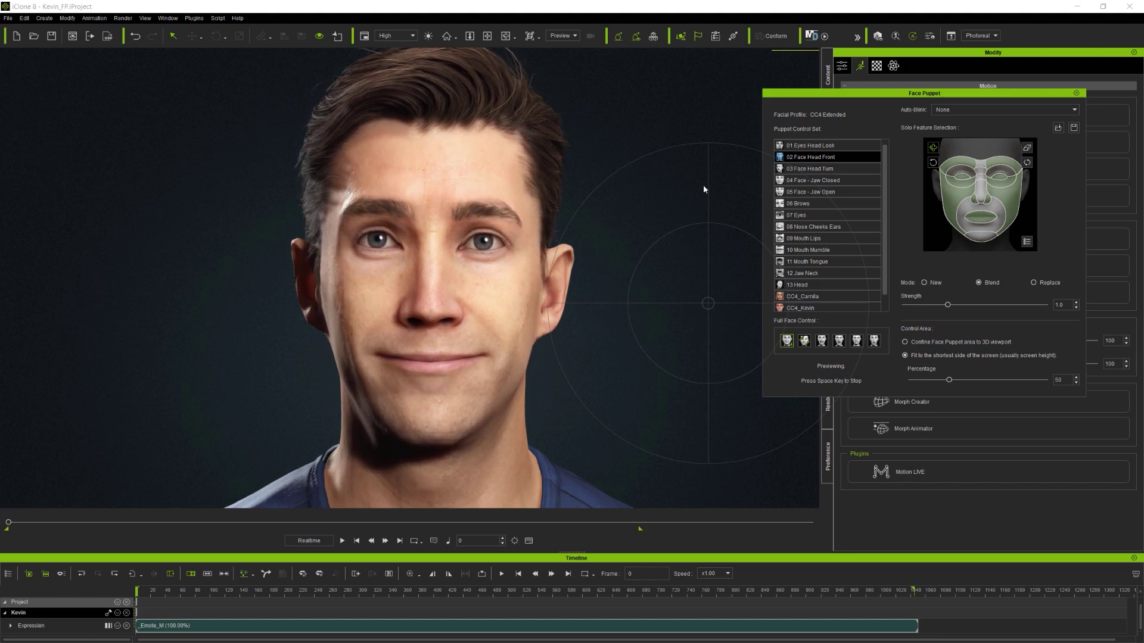
key(space)
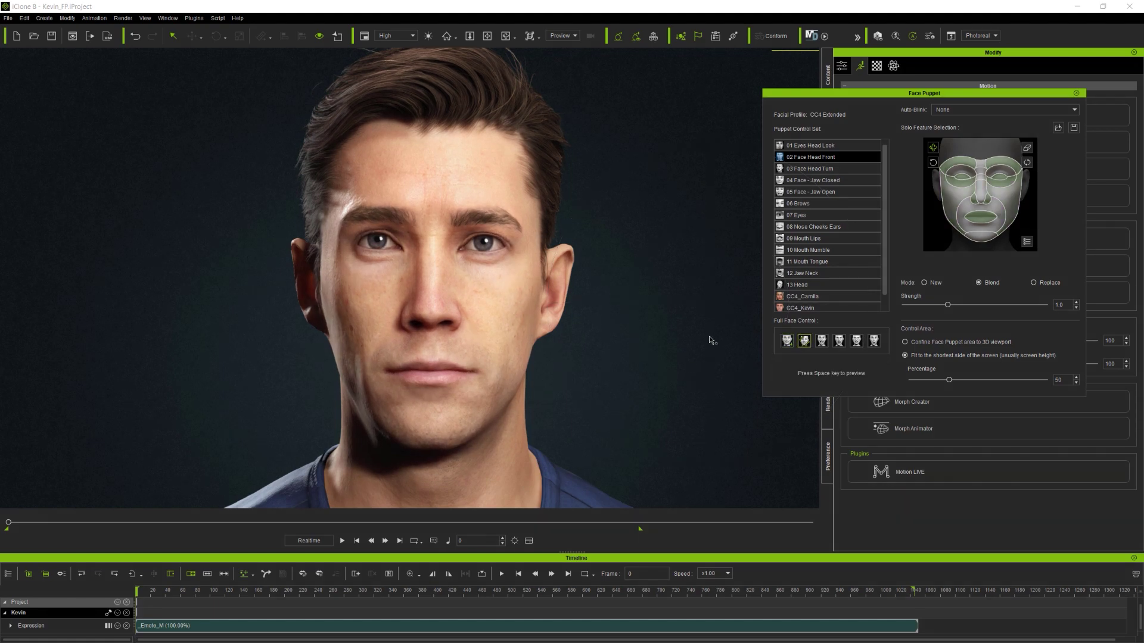
Preview the second full-face control and the Joy Delight control of the 02 Face Head Front set
key(space)
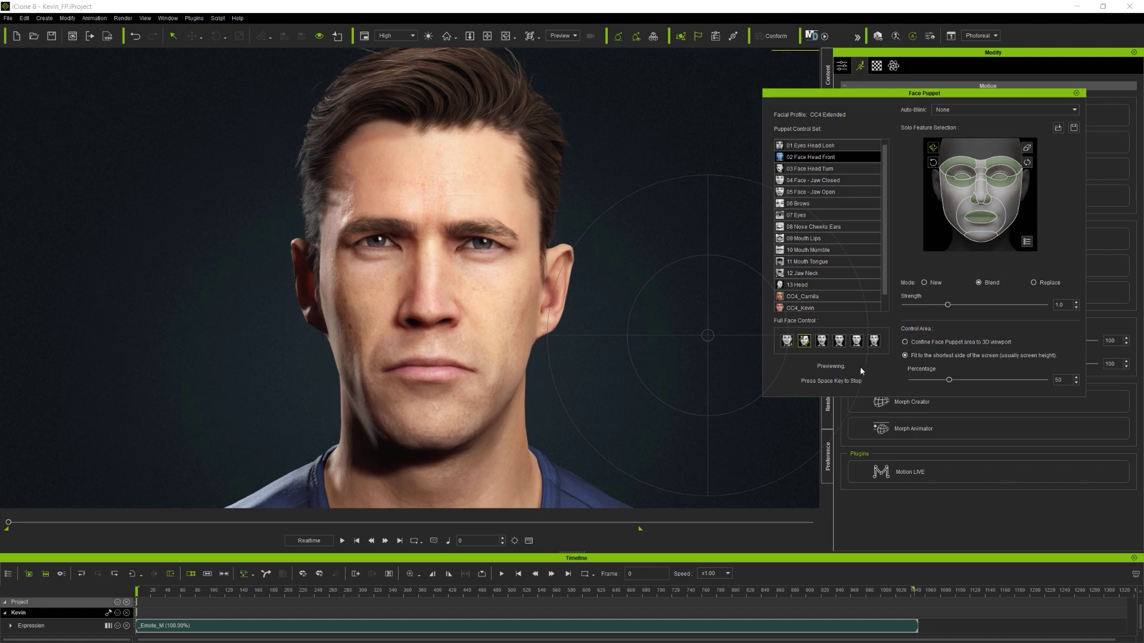
key(space)
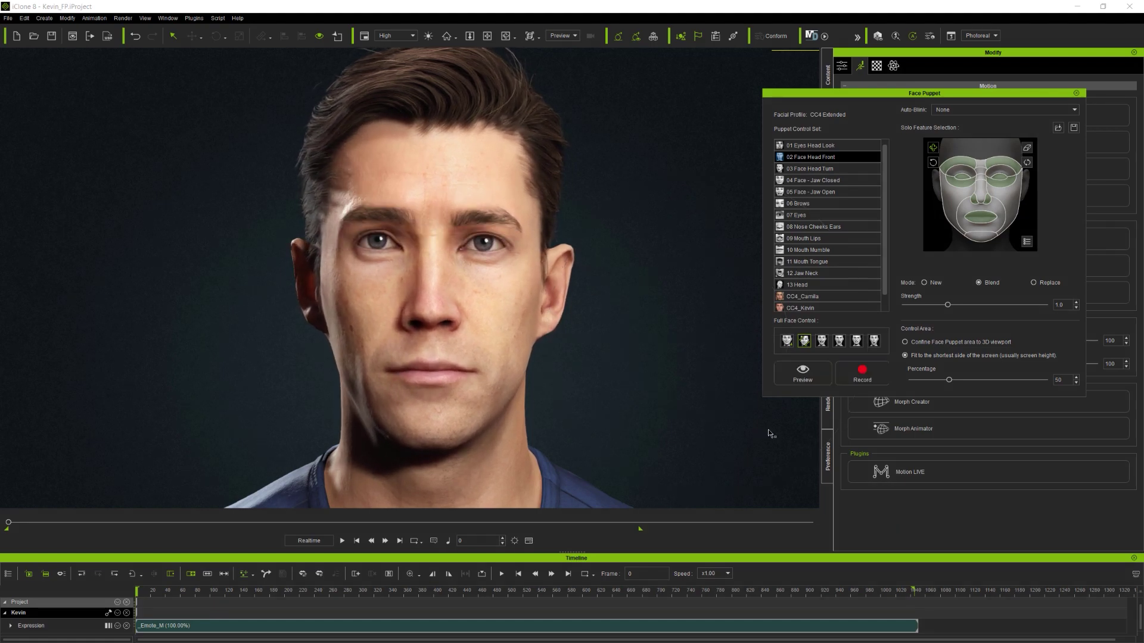
click(822, 342)
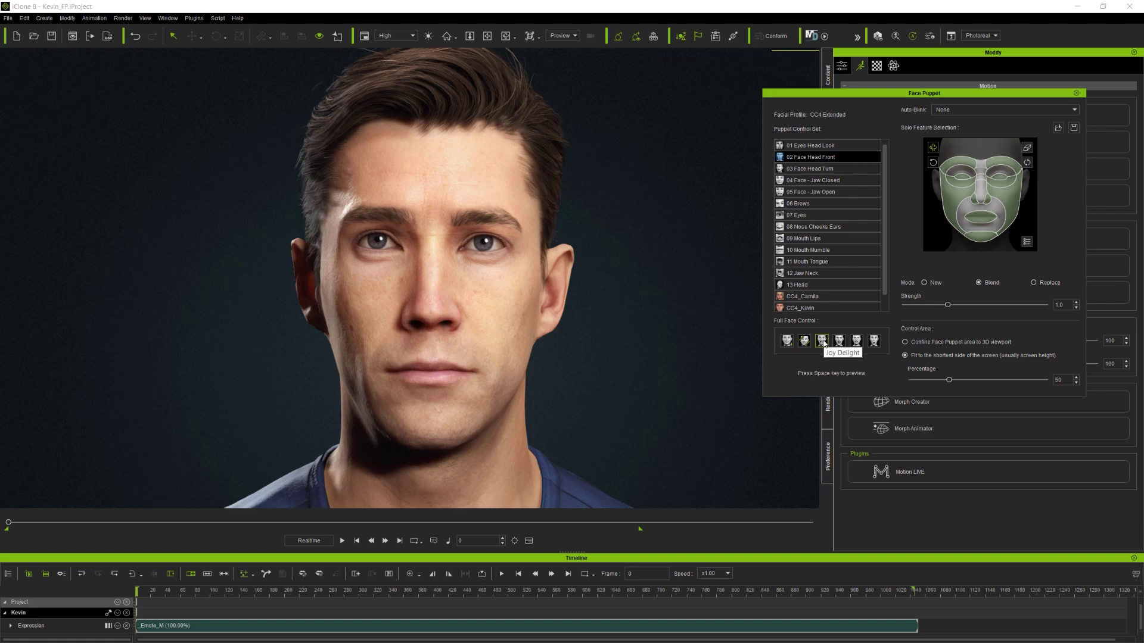
key(space)
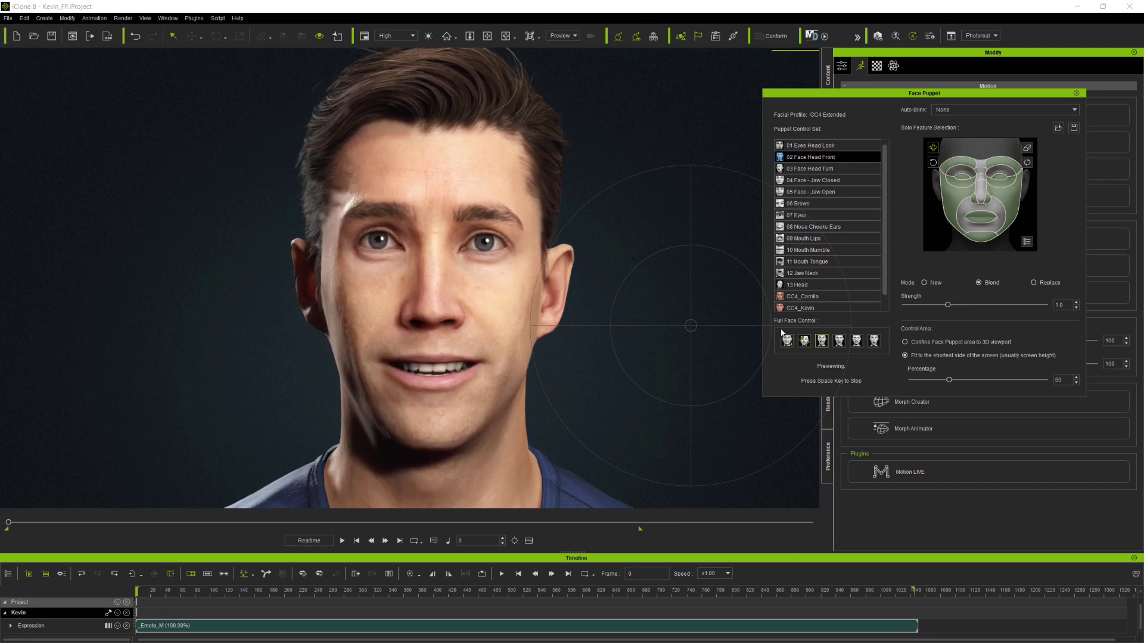
key(space)
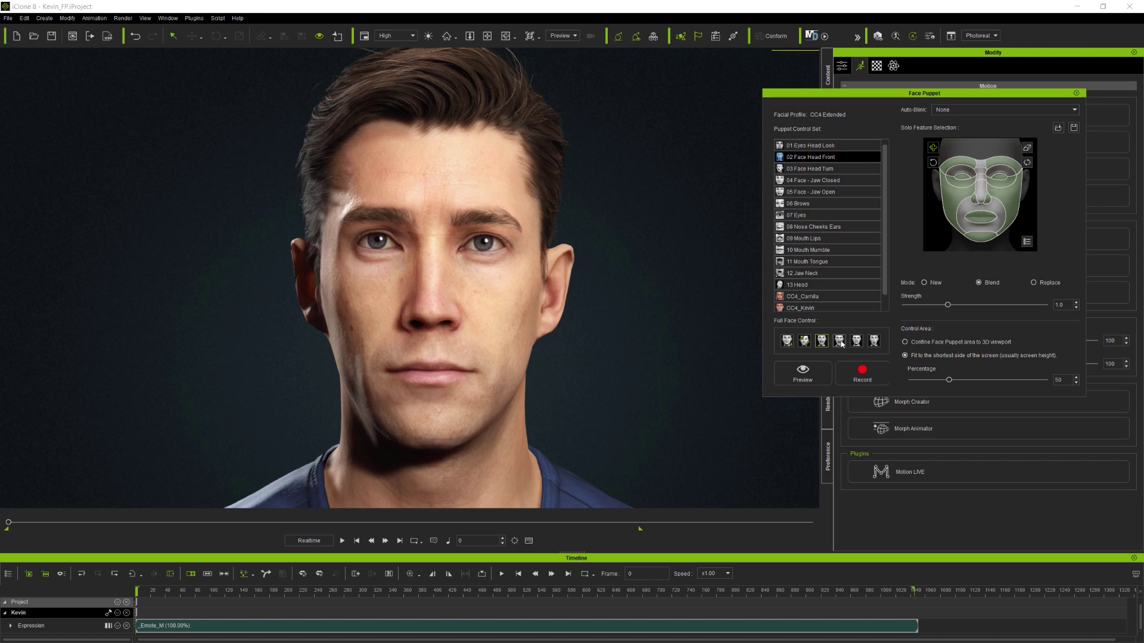
Preview the fourth full-face control of the 02 Face Head Front set
click(840, 341)
key(space)
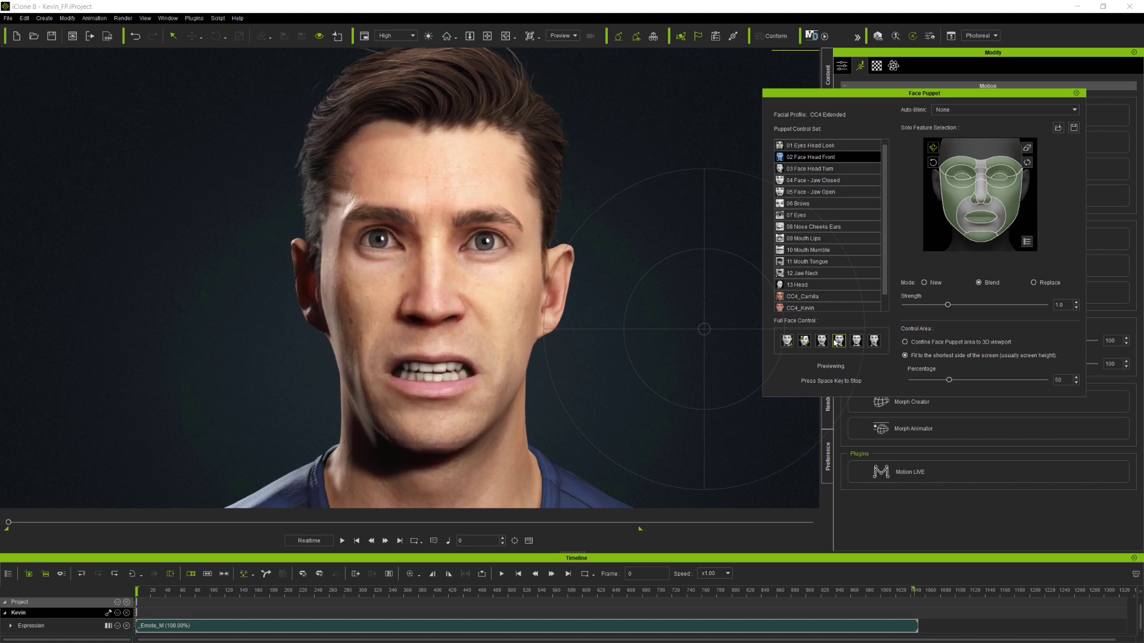
key(space)
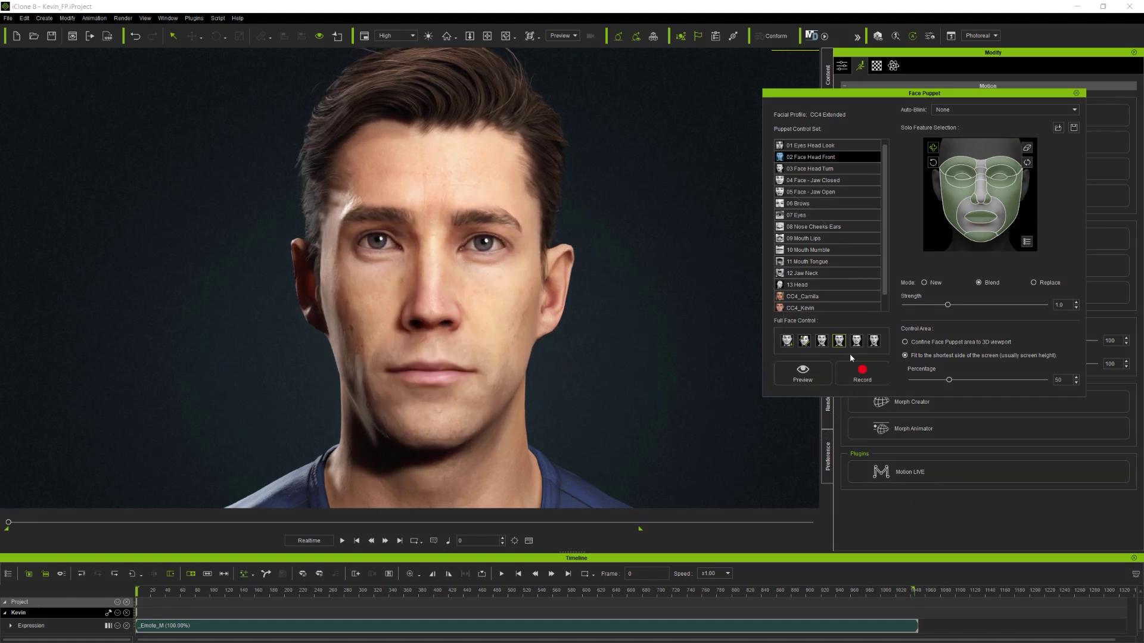
Preview the fifth and sixth full-face controls of the 02 Face Head Front set
click(856, 344)
key(space)
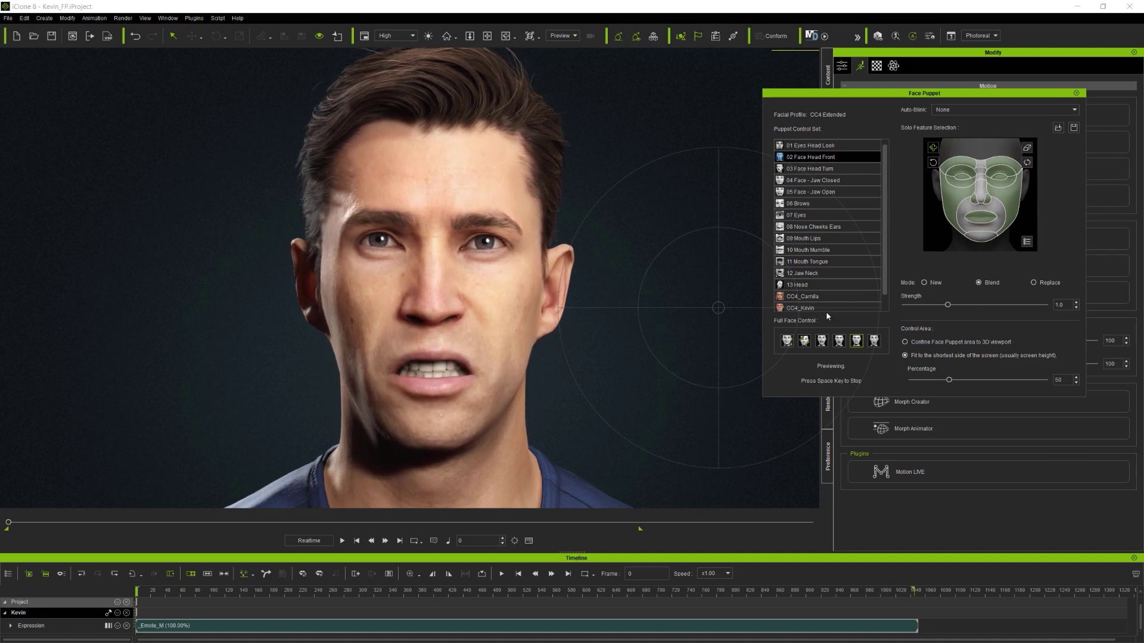
key(space)
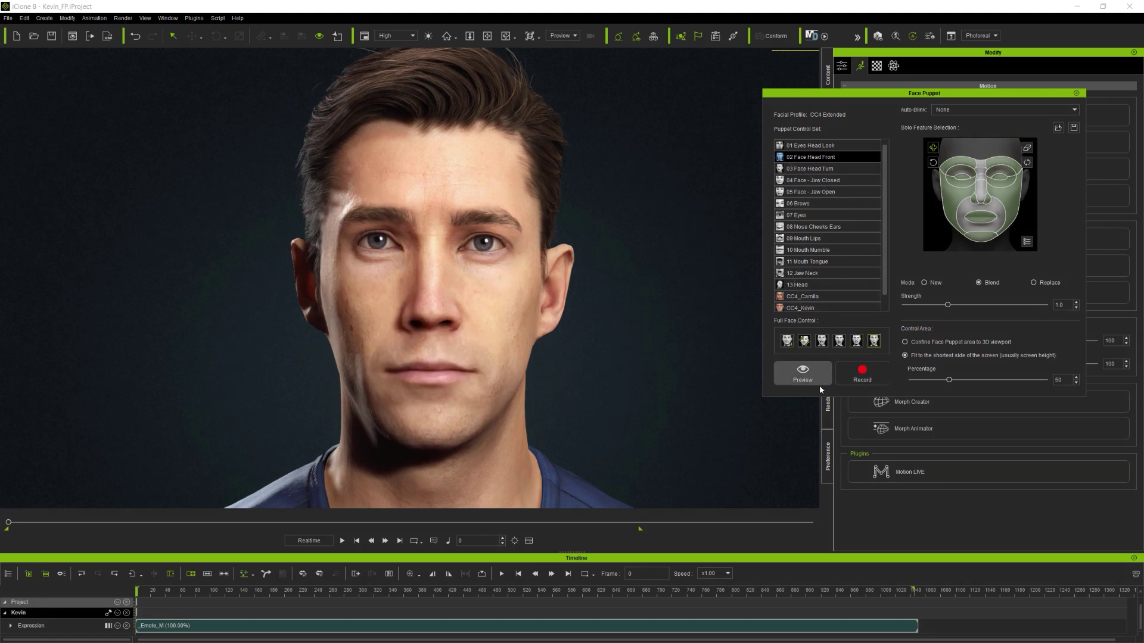
click(812, 378)
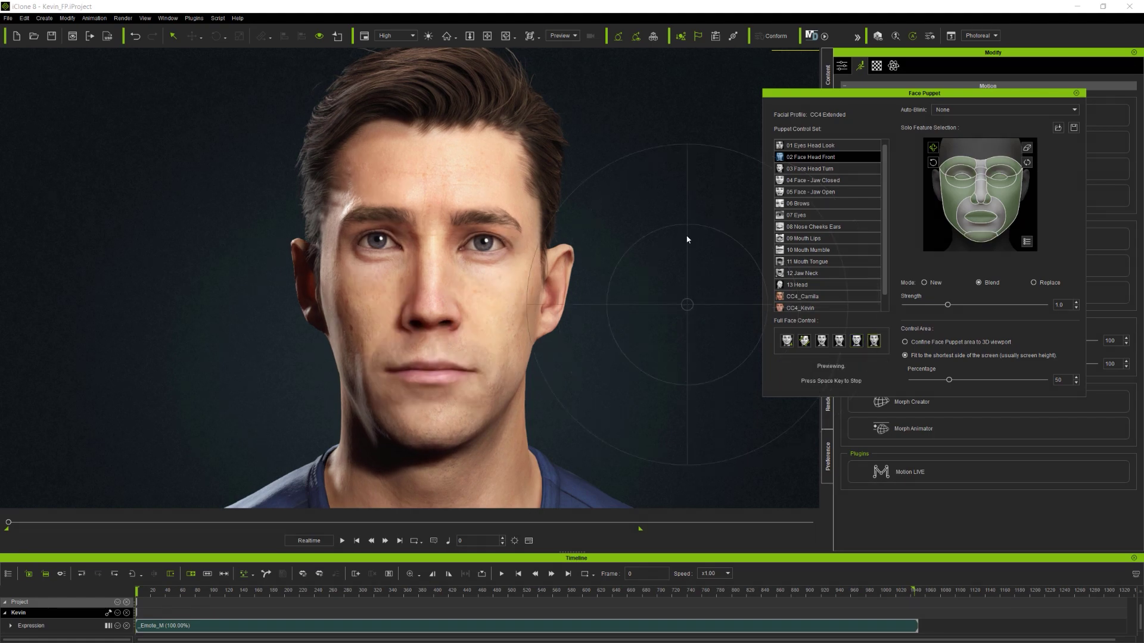
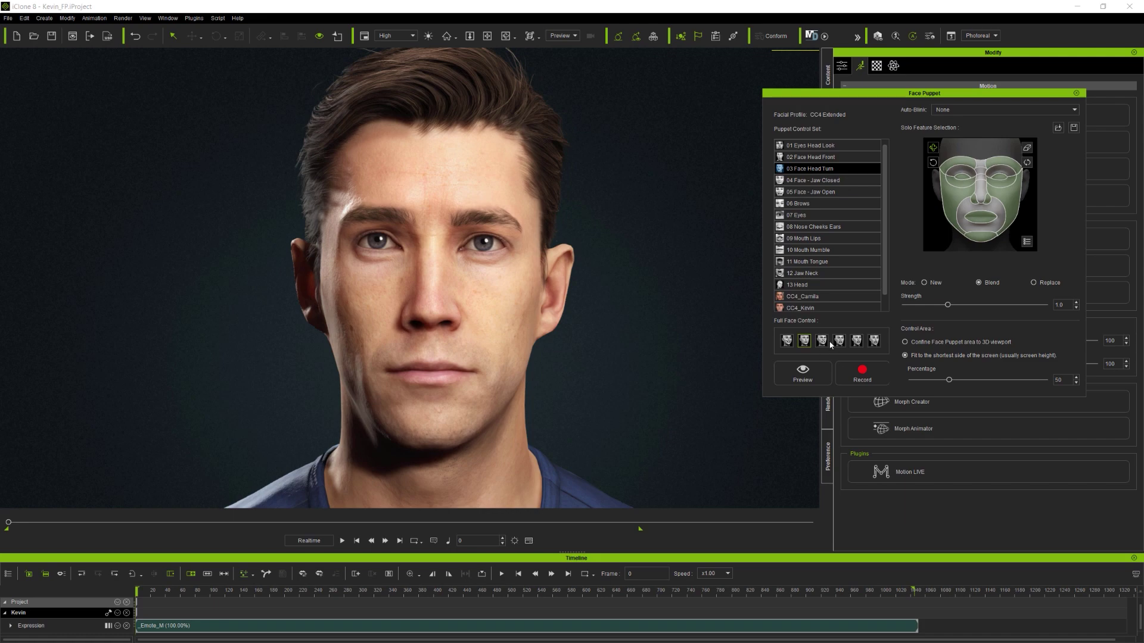
Preview the third and fourth full-face controls of the 03 Face Head Turn set
click(802, 373)
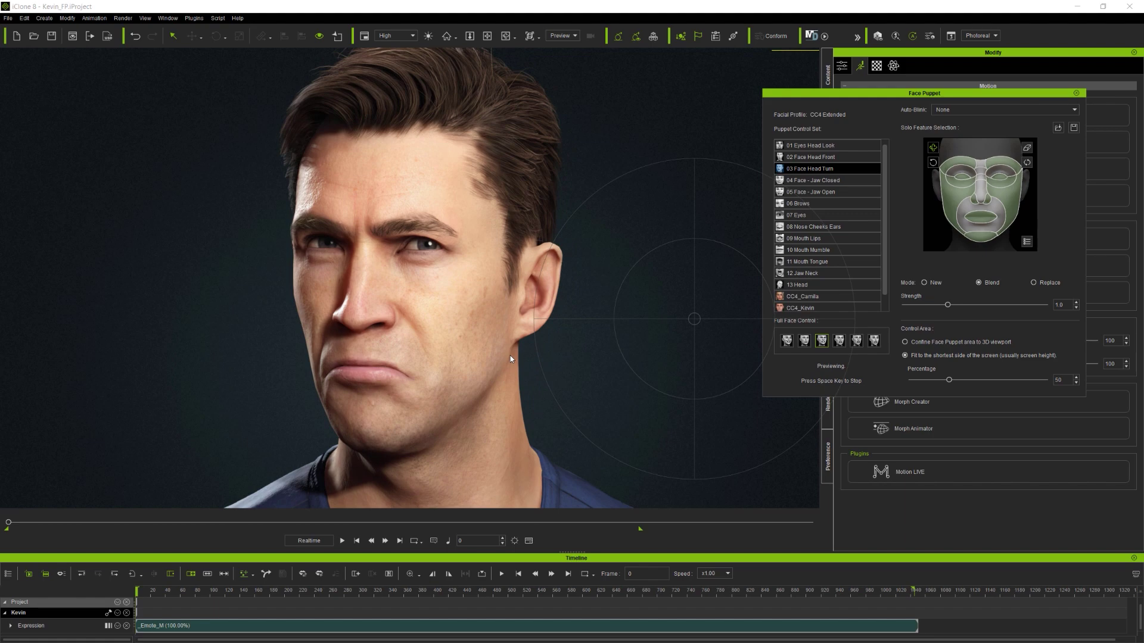
key(space)
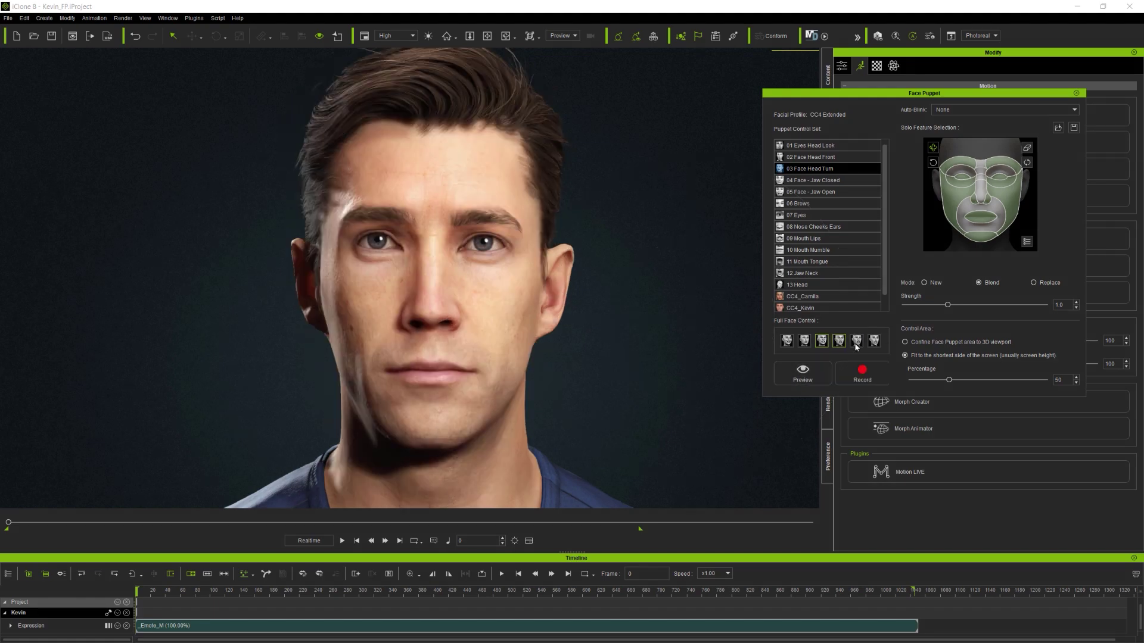
click(819, 371)
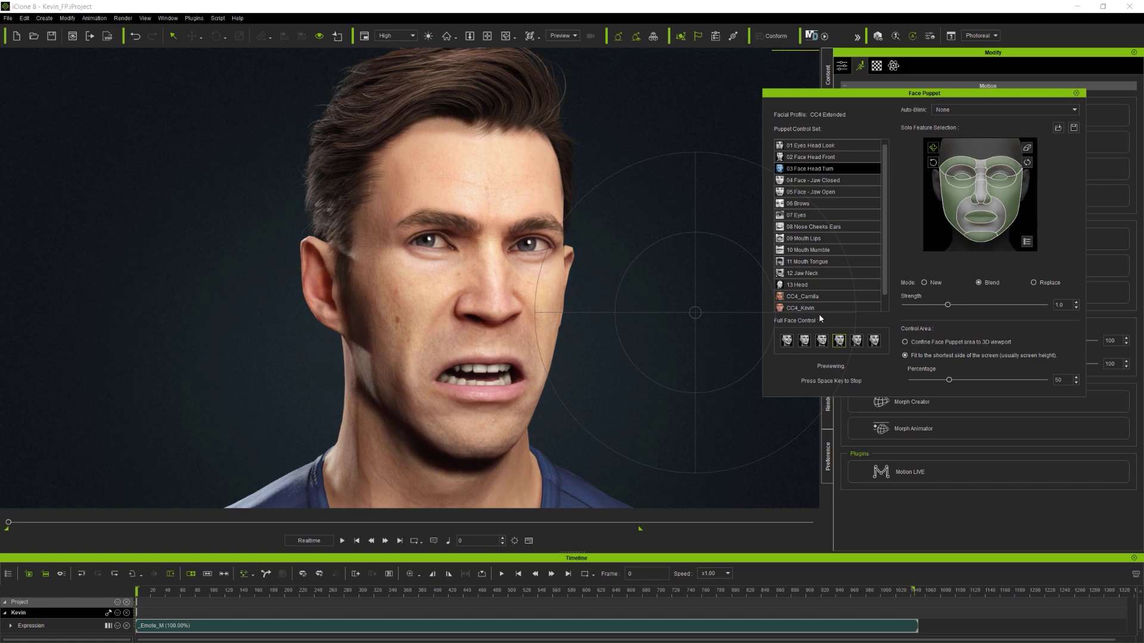
key(space)
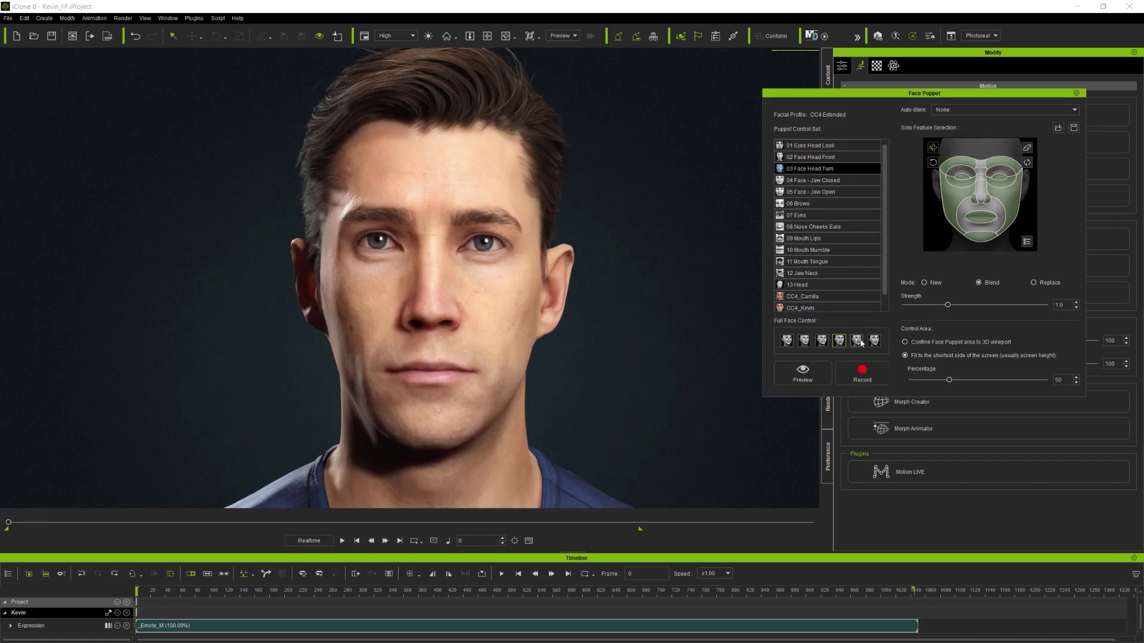
Preview the fifth and sixth full-face controls of the 03 Face Head Turn set
click(800, 374)
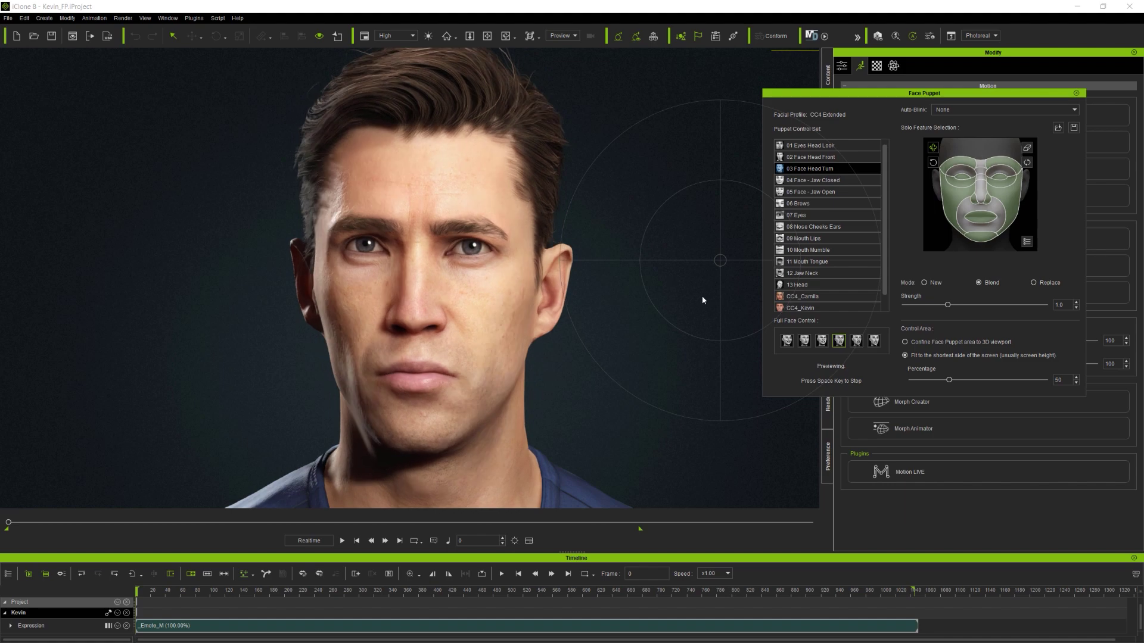
key(space)
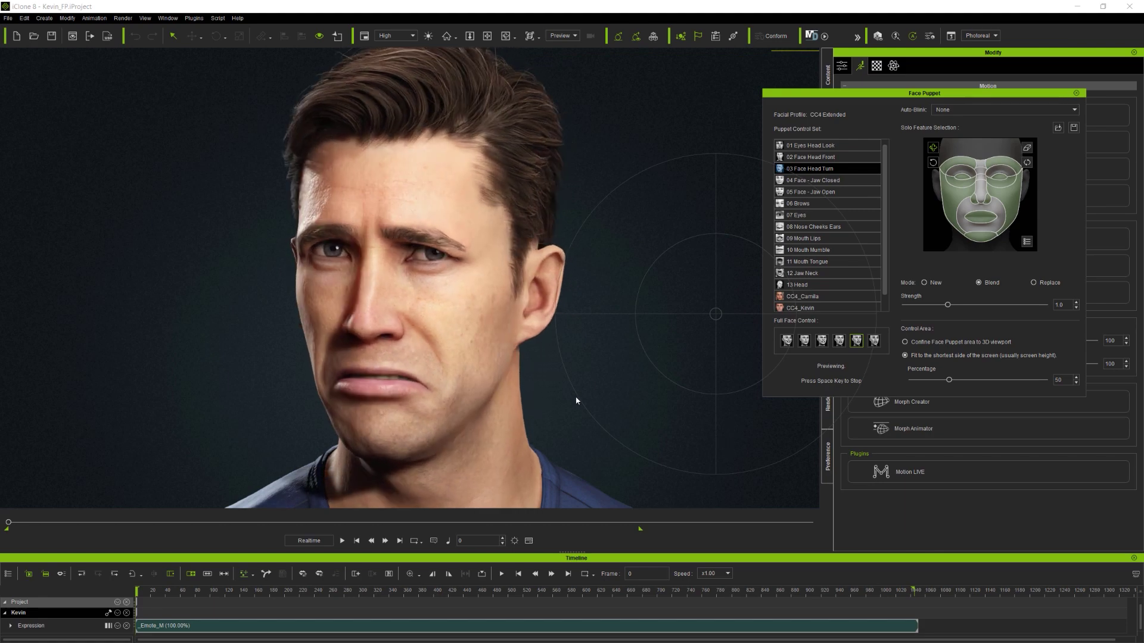
key(space)
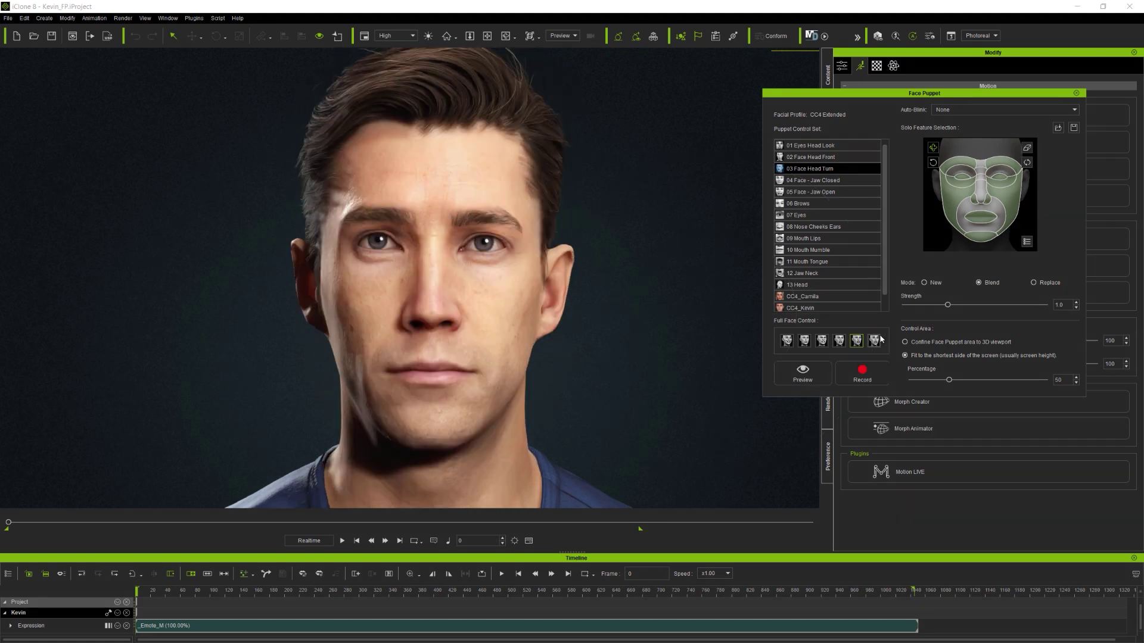
click(801, 371)
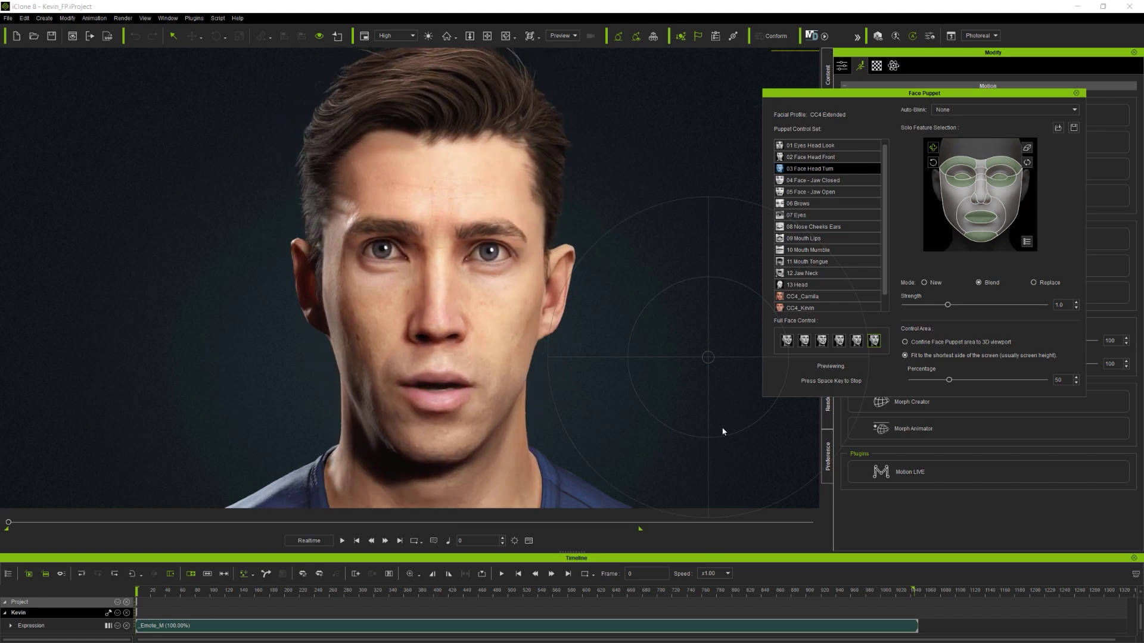
key(space)
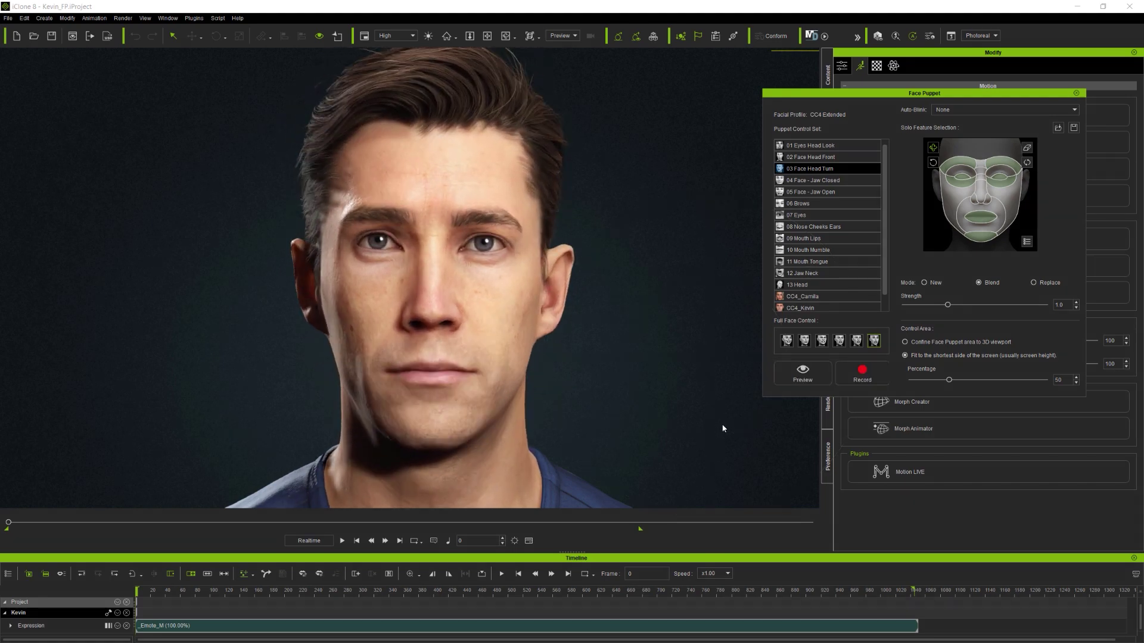
Switch to the 04 Face - Jaw Closed control set and preview its first and second full-face controls
click(823, 180)
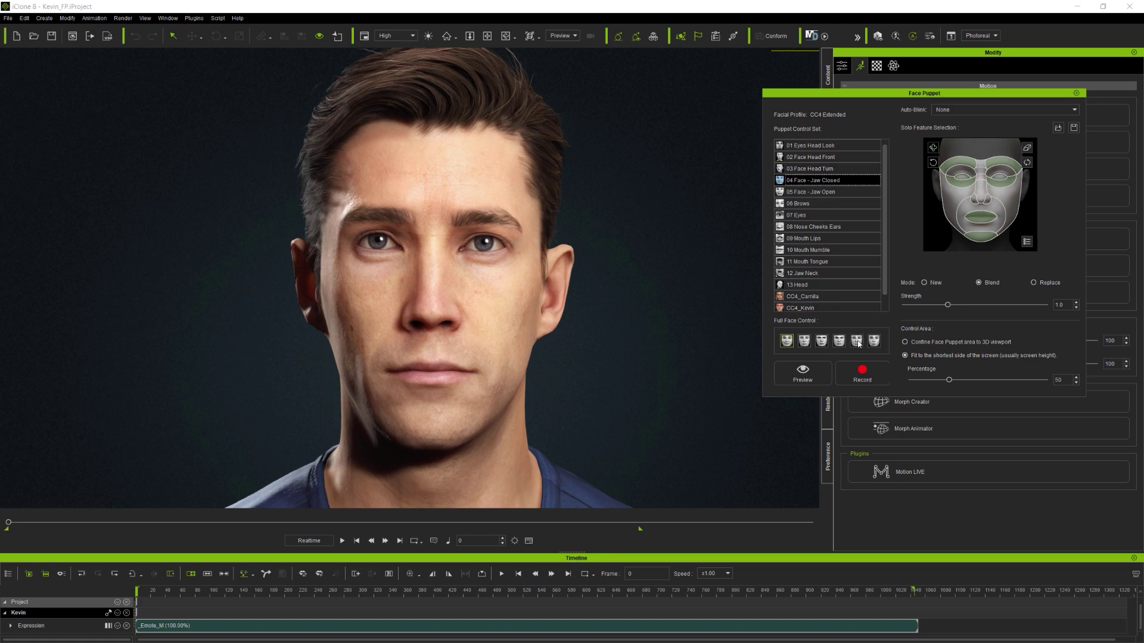
click(794, 372)
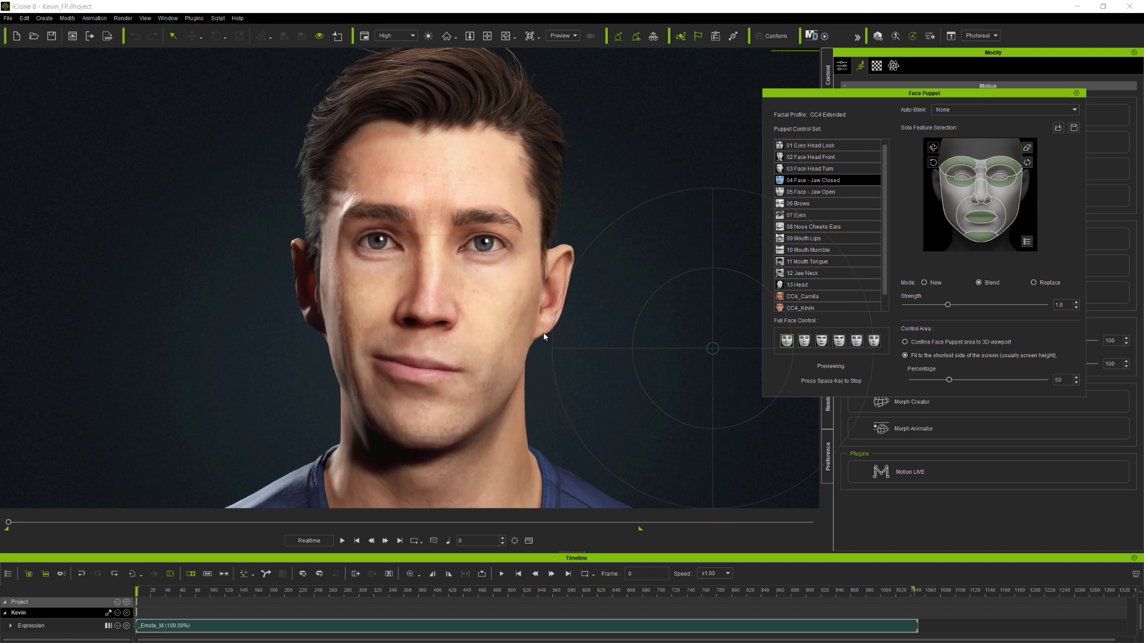
key(space)
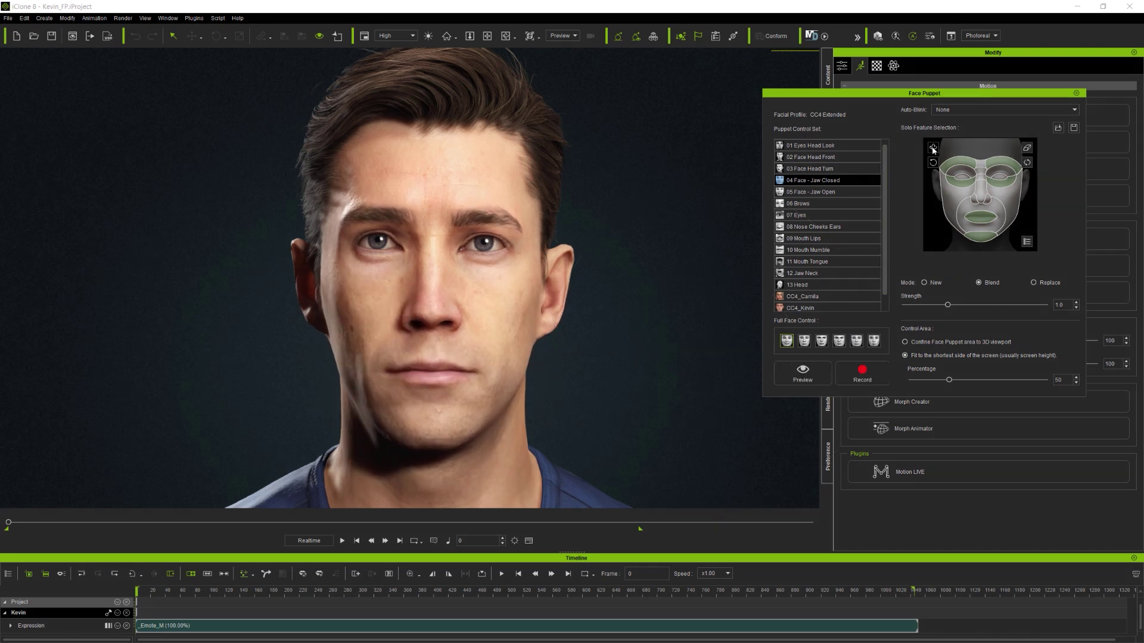
click(802, 344)
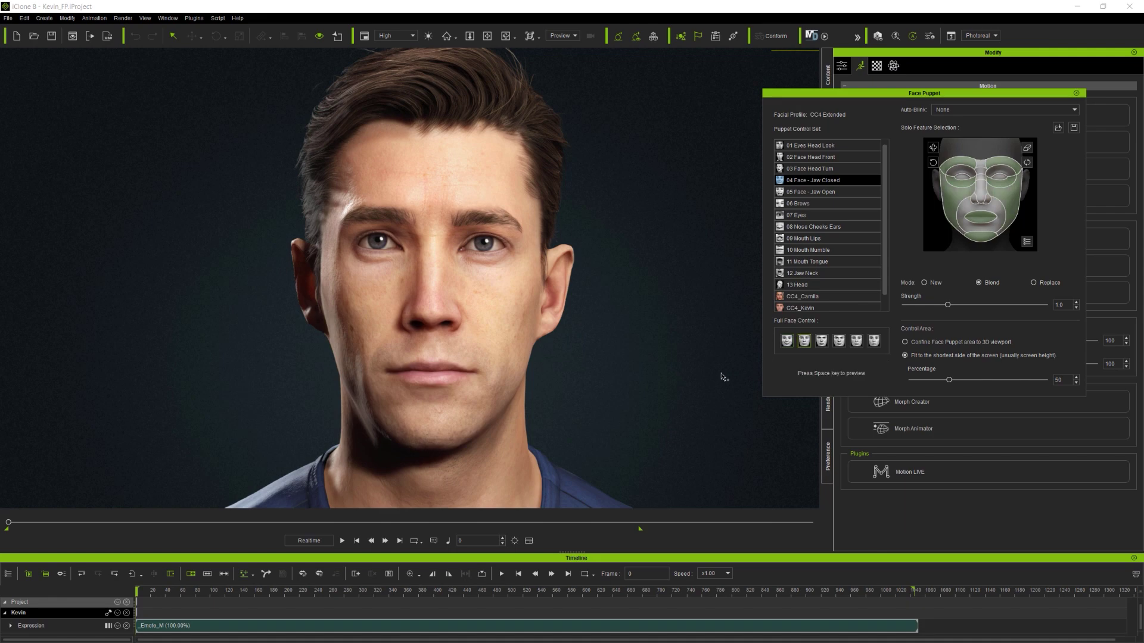
key(space)
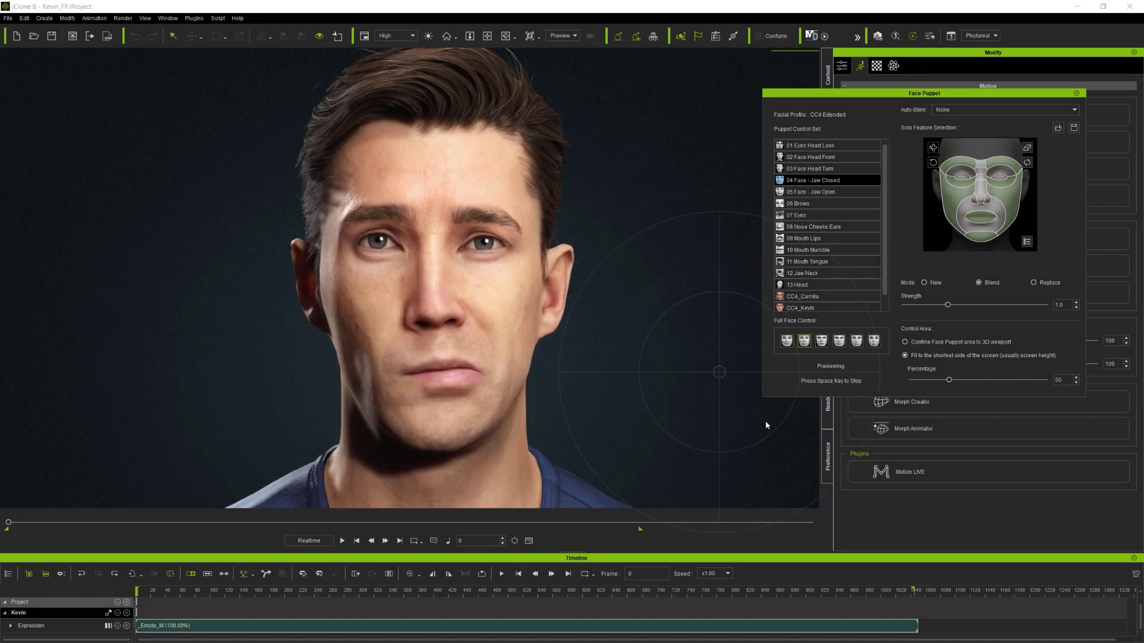
key(space)
Switch to the 05 Face - Jaw Open control set and preview its third and fifth full-face controls
click(833, 193)
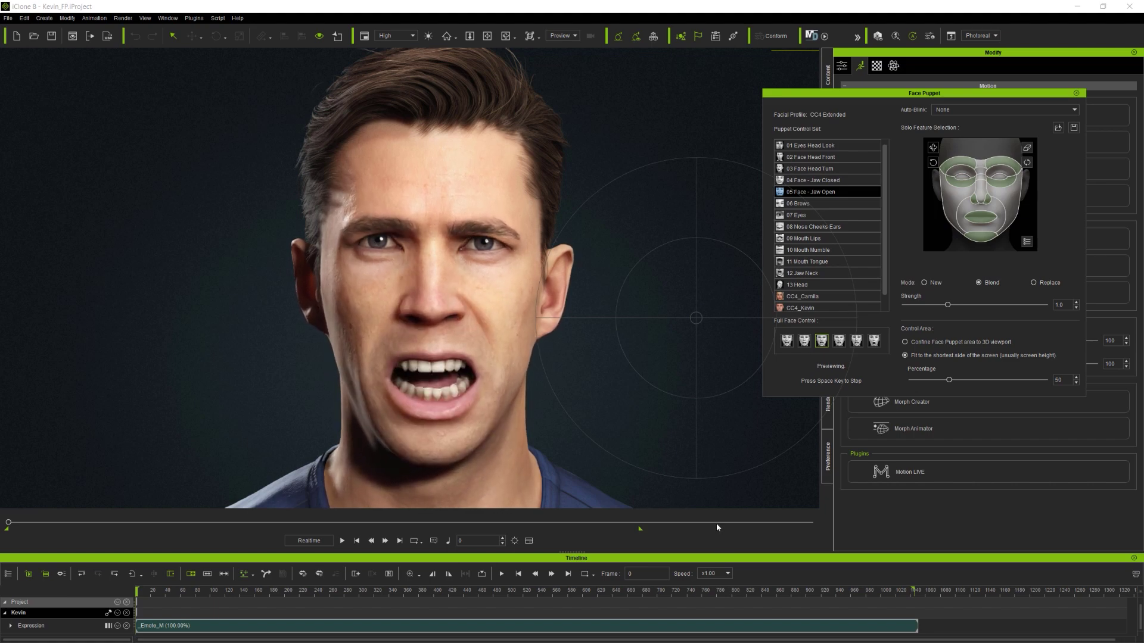
key(space)
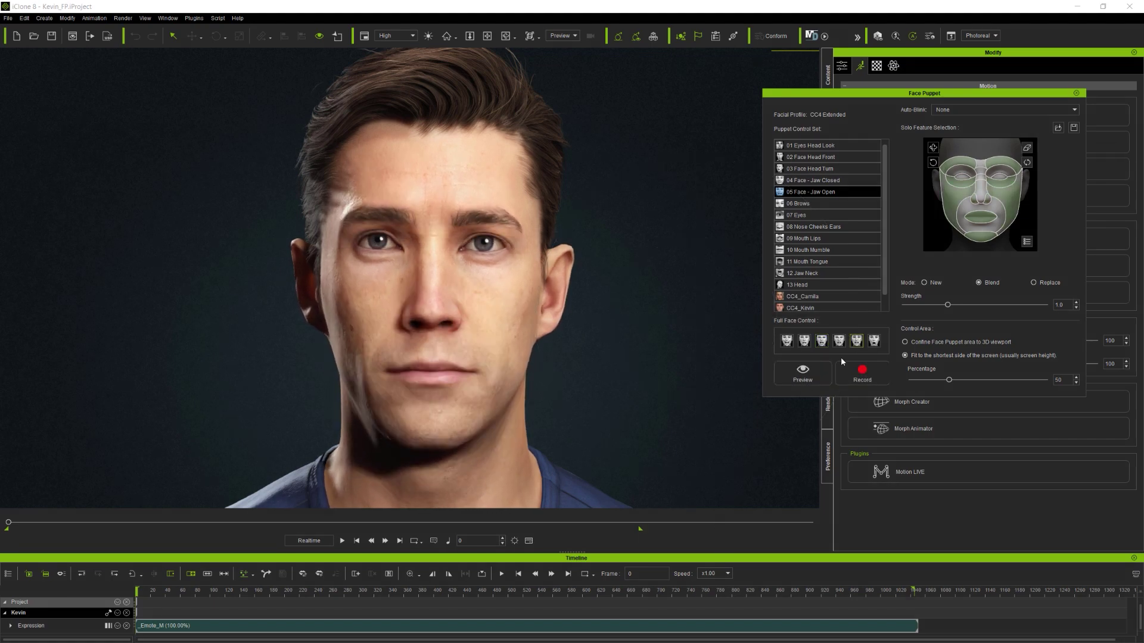
click(802, 373)
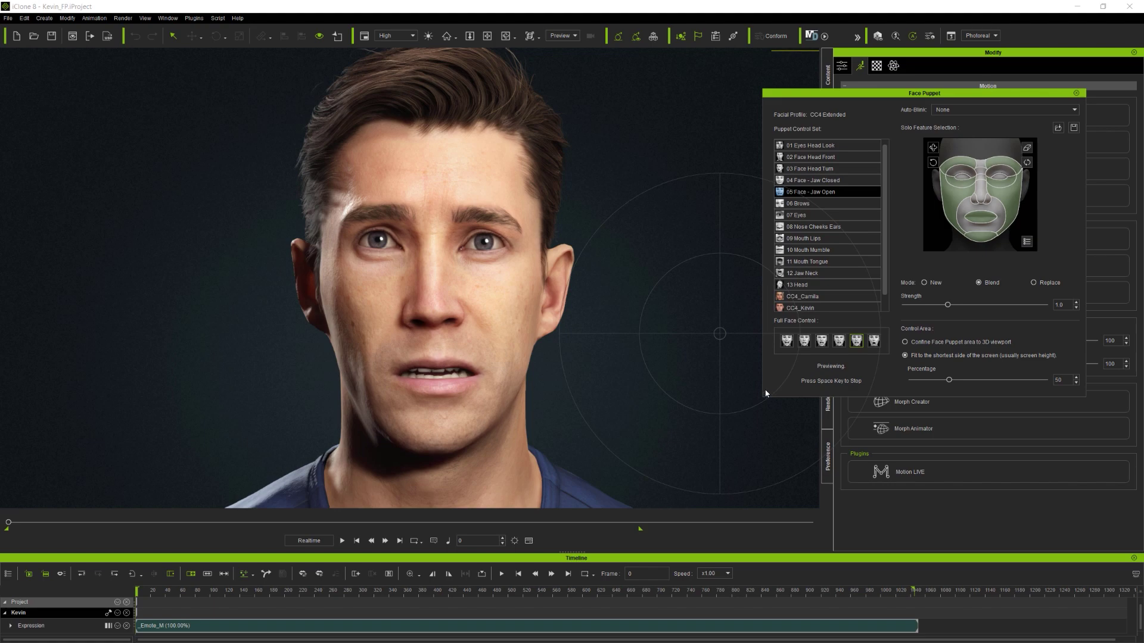
key(space)
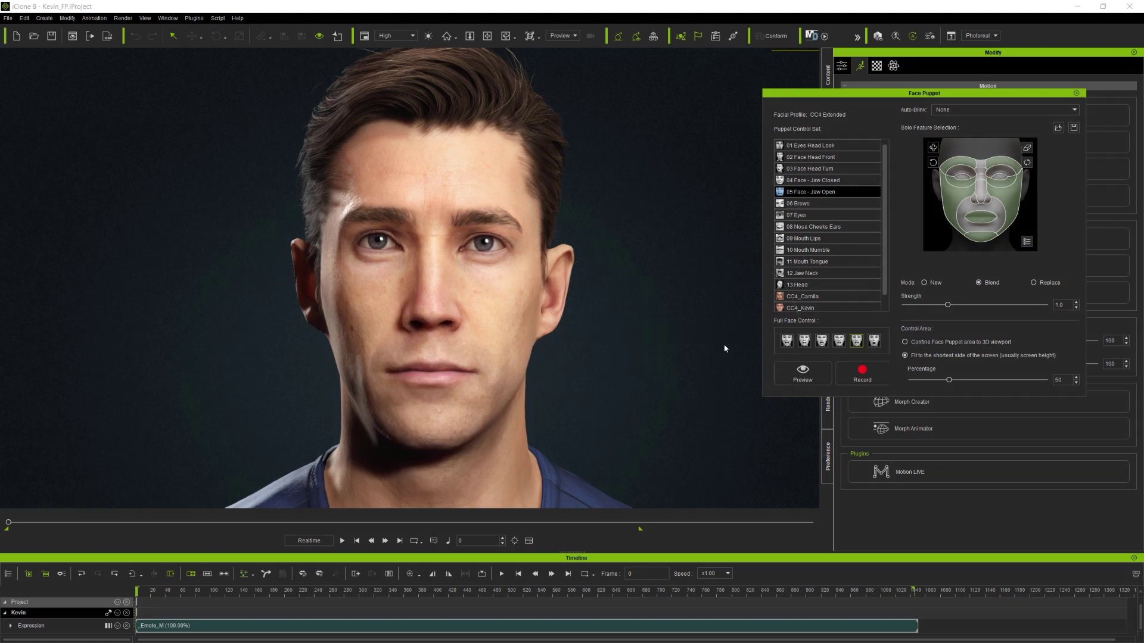
Switch to the 06 Brows control set and preview its first full-face control
click(822, 204)
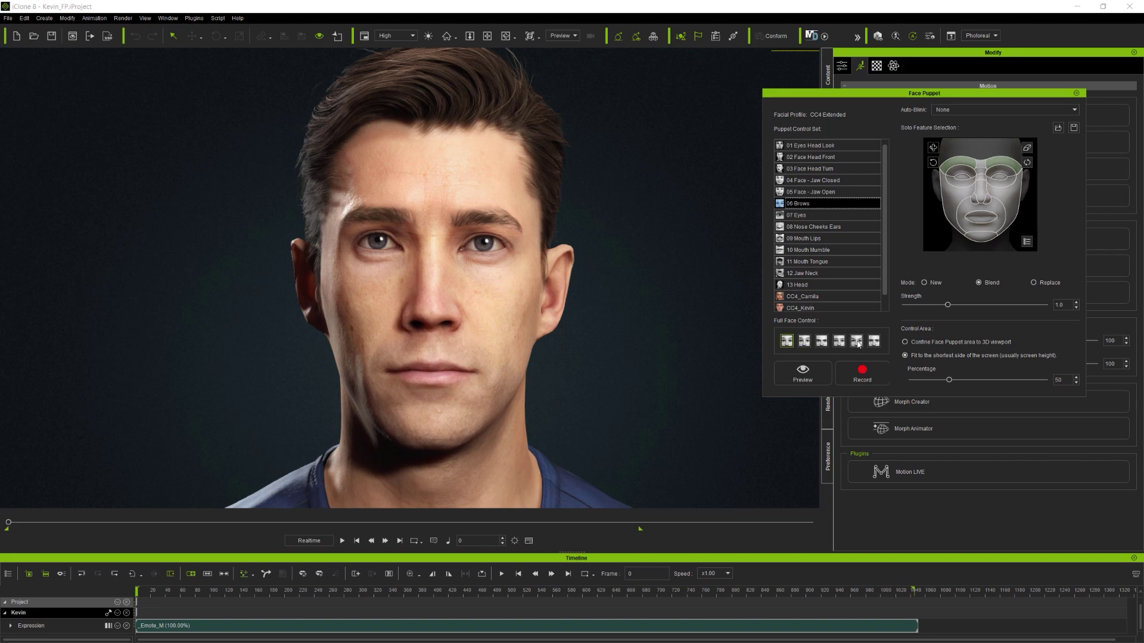
click(817, 372)
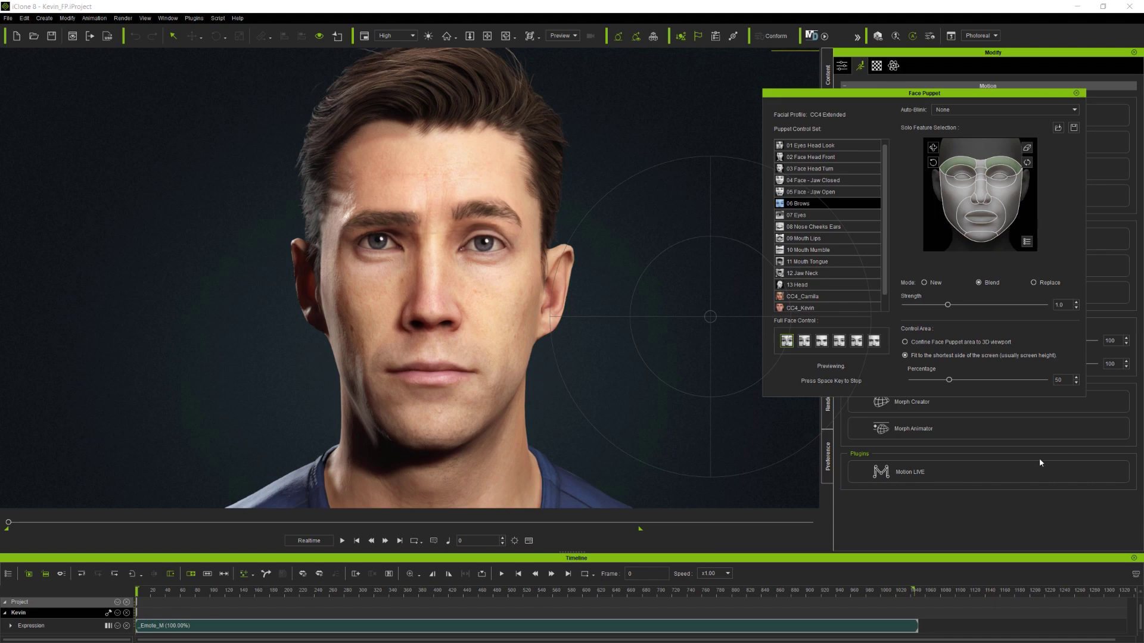
key(space)
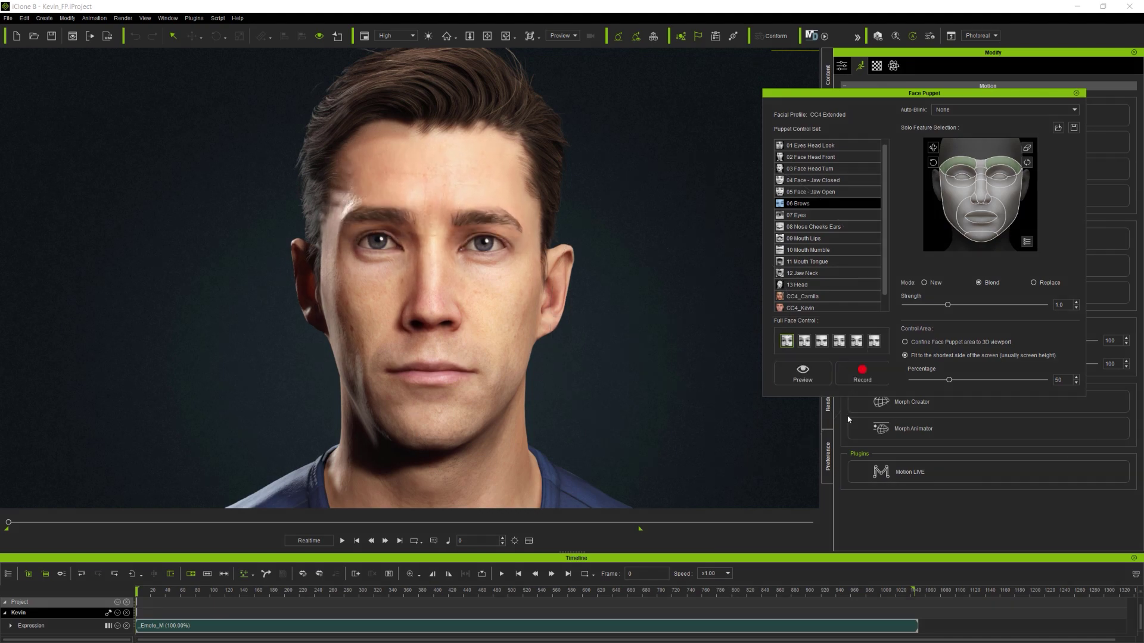
Switch to the 07 Eyes control set and preview its first and third full-face controls
click(803, 213)
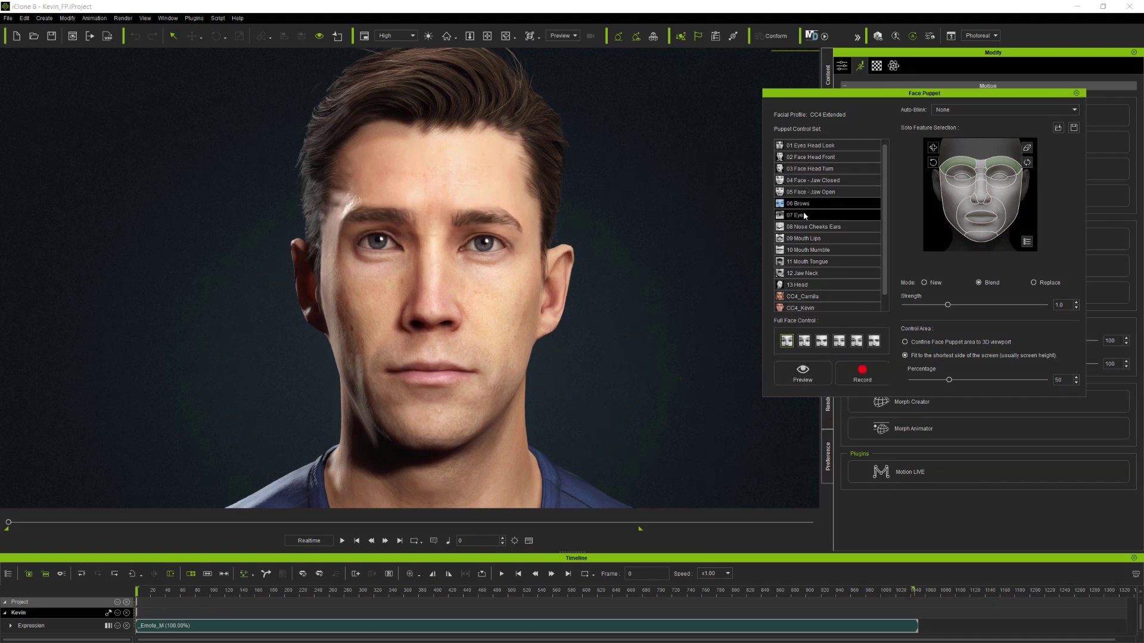
click(803, 374)
key(space)
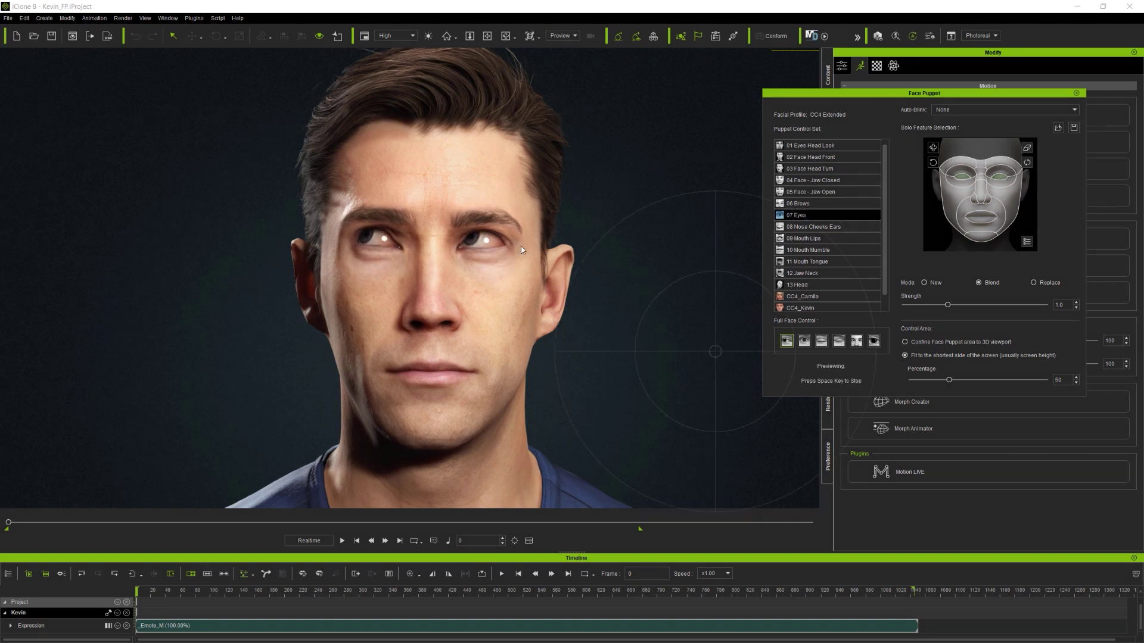
key(space)
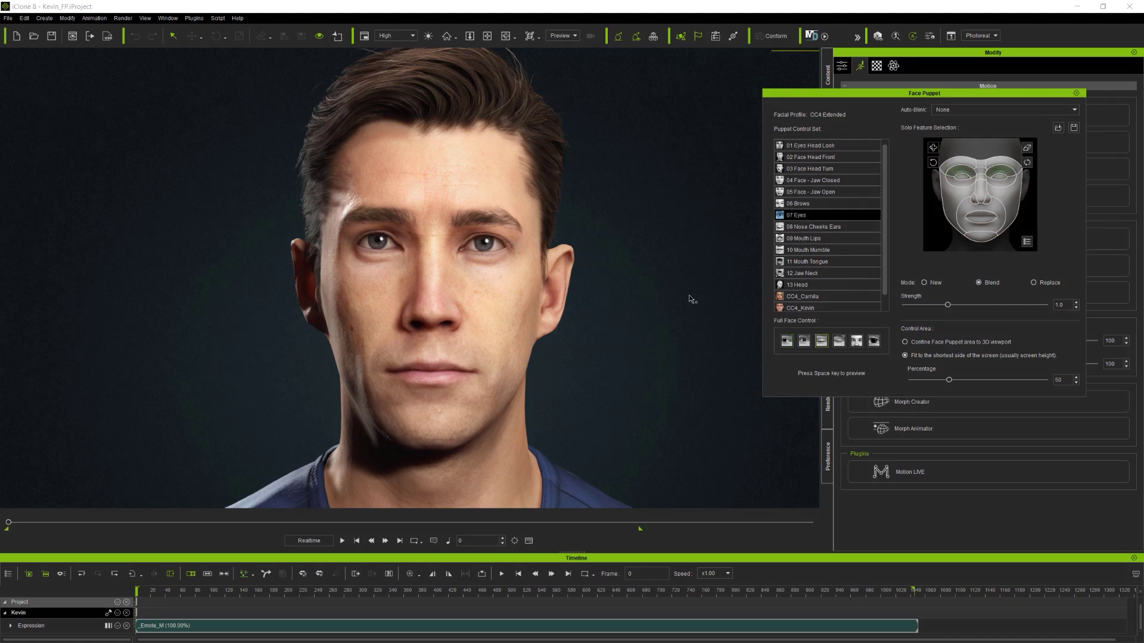
key(space)
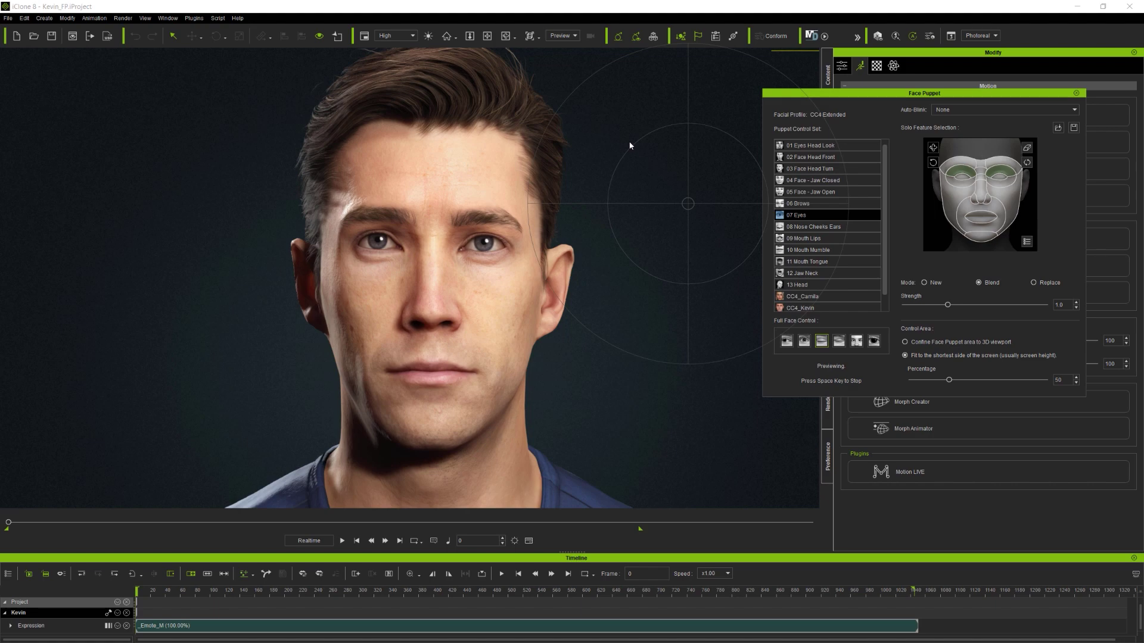
Switch back to the 01 Eyes Head Look control set and preview its first full-face control
click(827, 149)
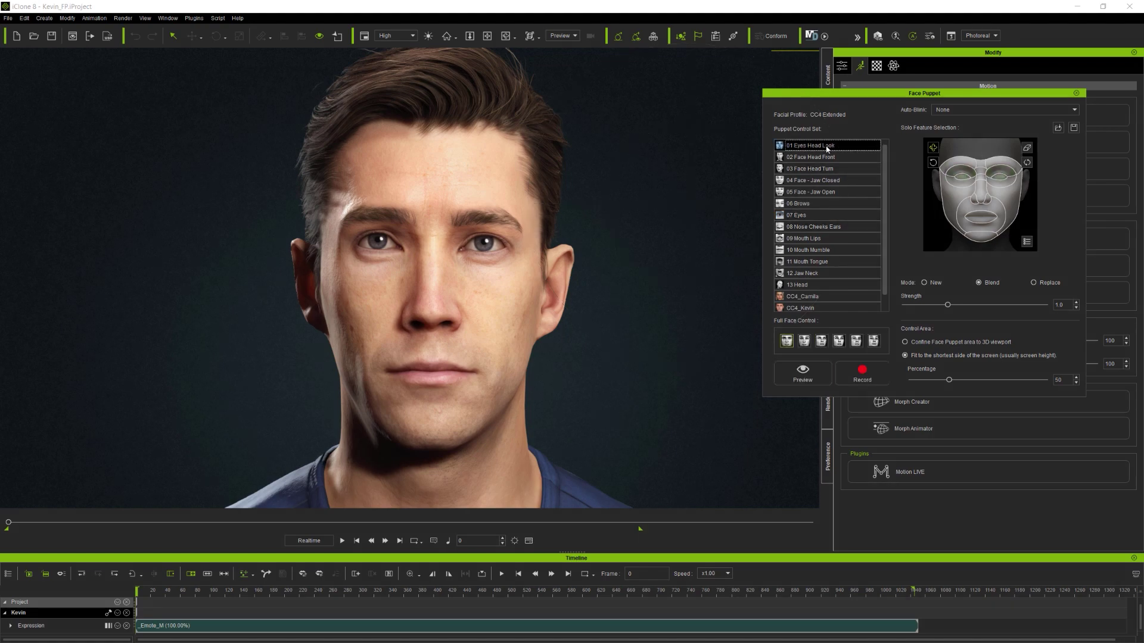
click(802, 373)
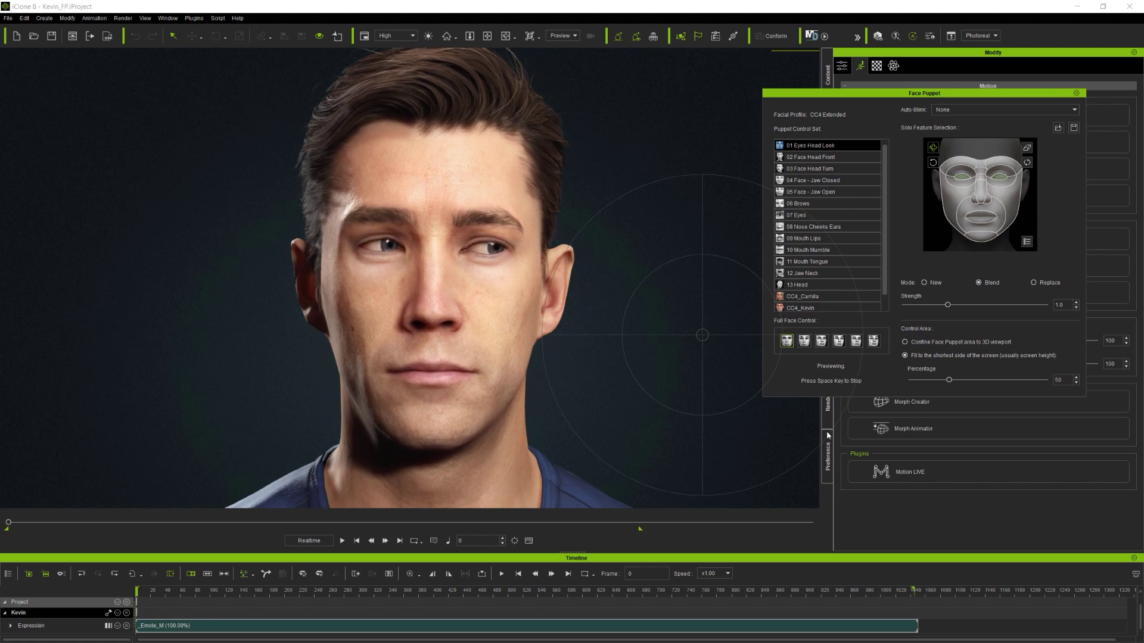
key(space)
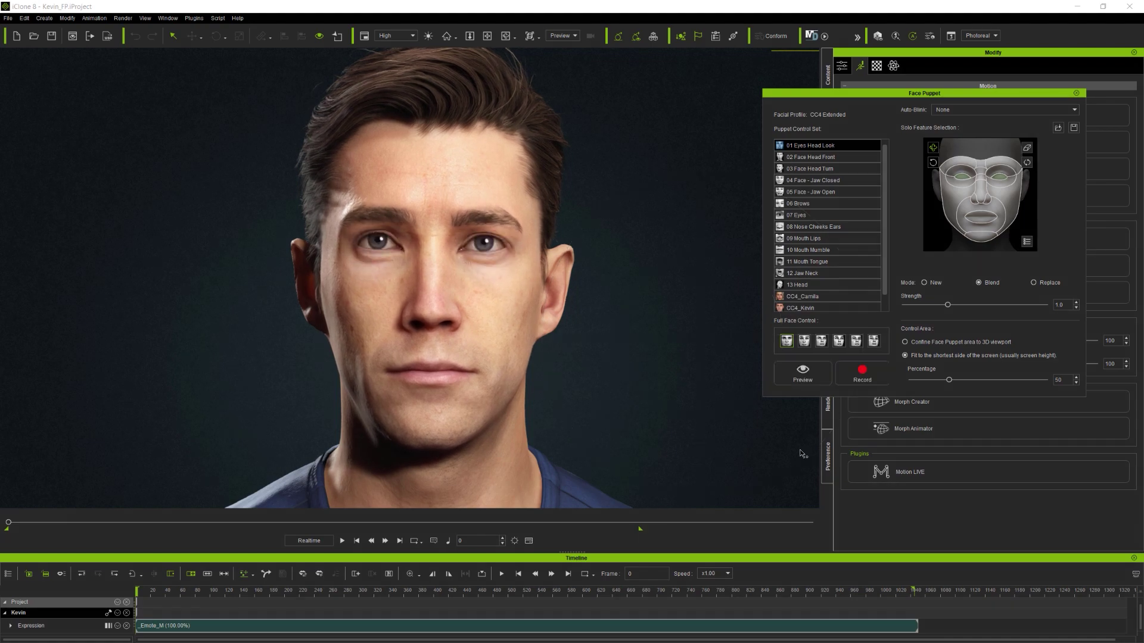
Return to the 07 Eyes control set and preview its fifth and sixth full-face controls
click(806, 217)
key(space)
key(space)
click(855, 340)
click(803, 373)
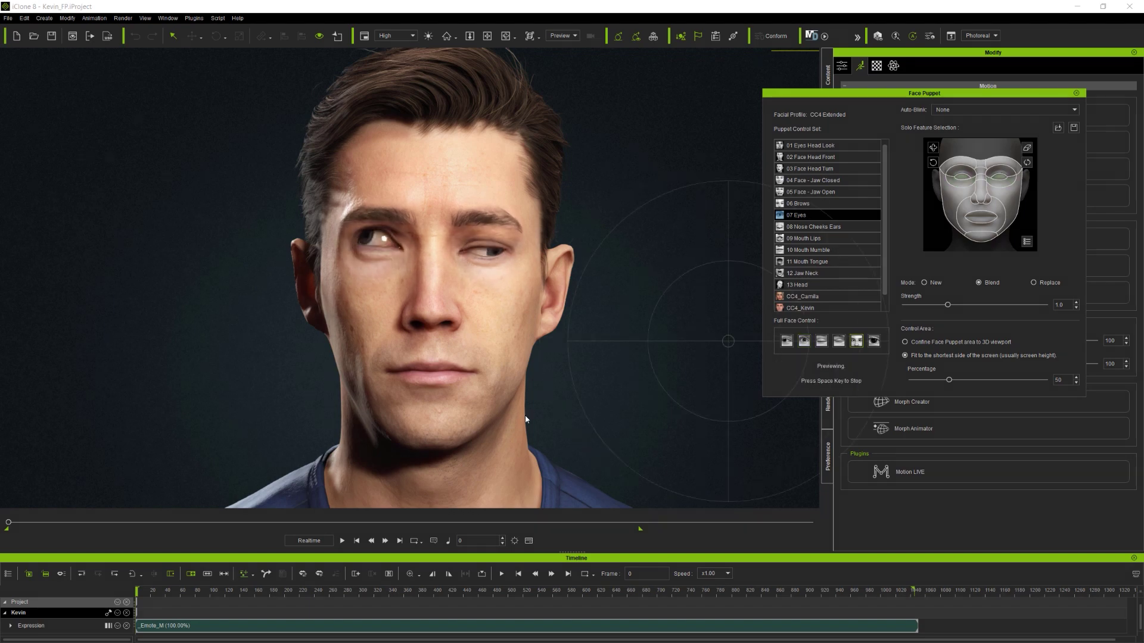
click(873, 342)
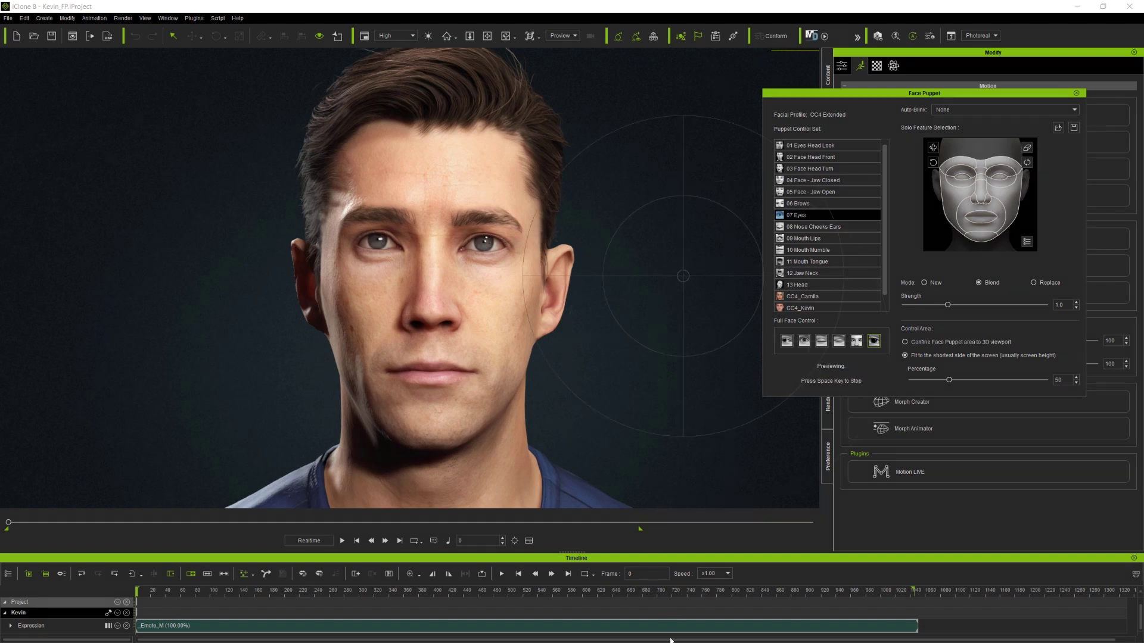
key(space)
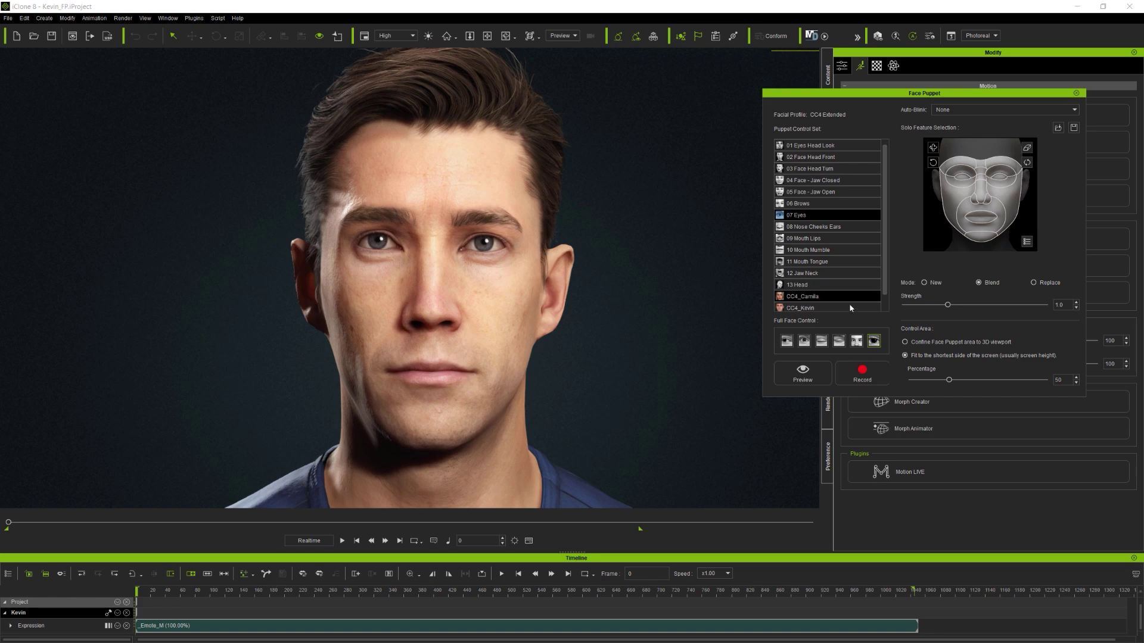
Switch to the 09 Mouth Lips control set and preview its second and third full-face controls
click(824, 237)
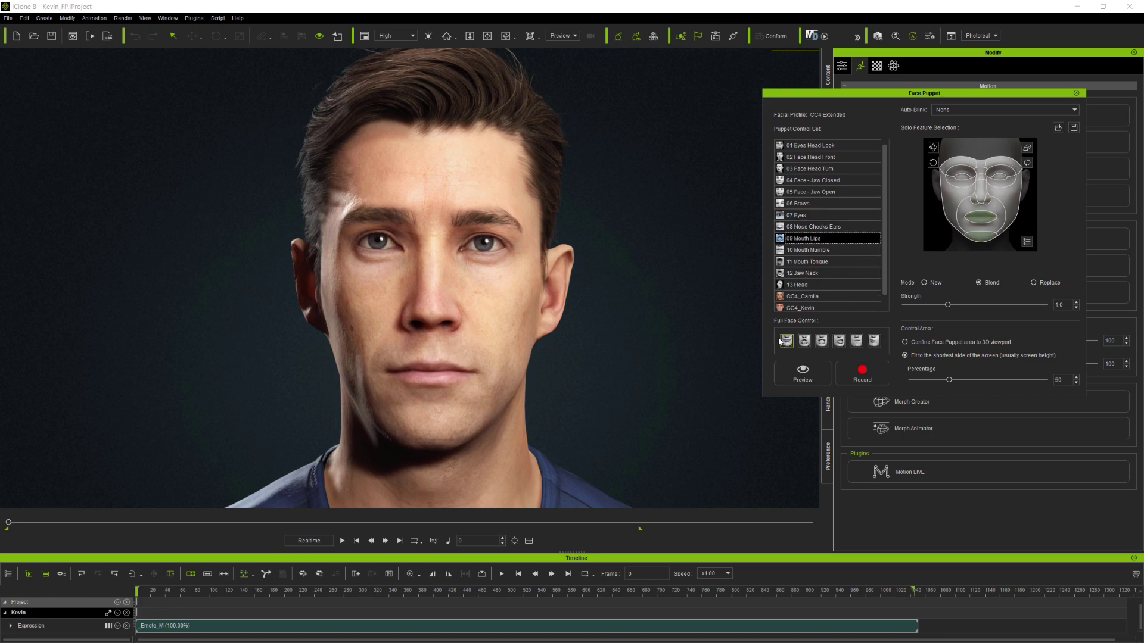
key(space)
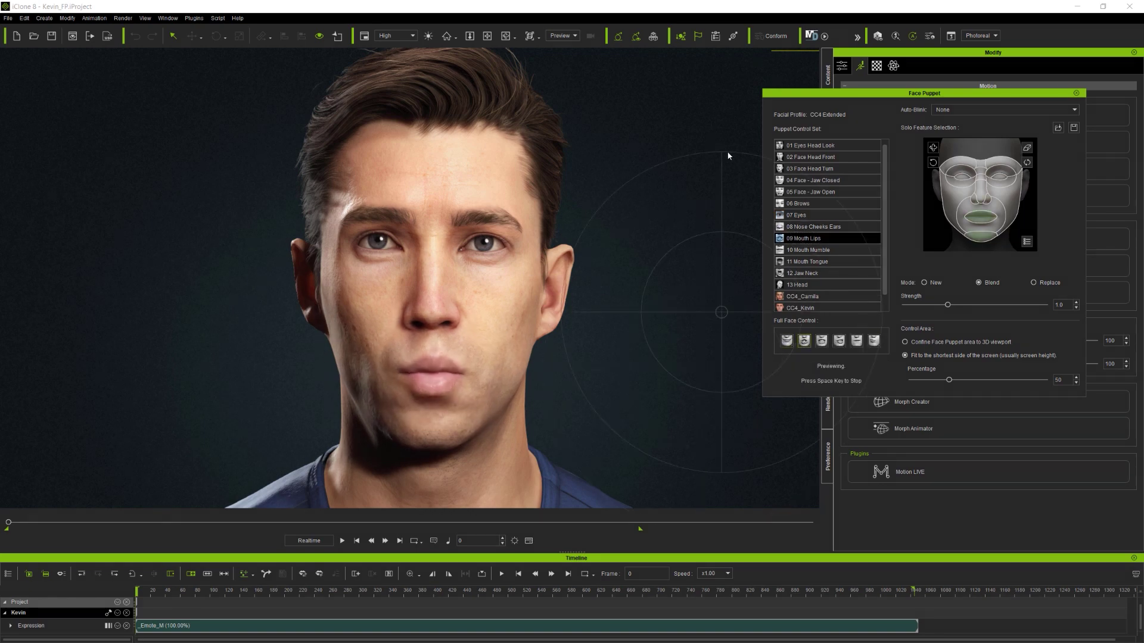
key(space)
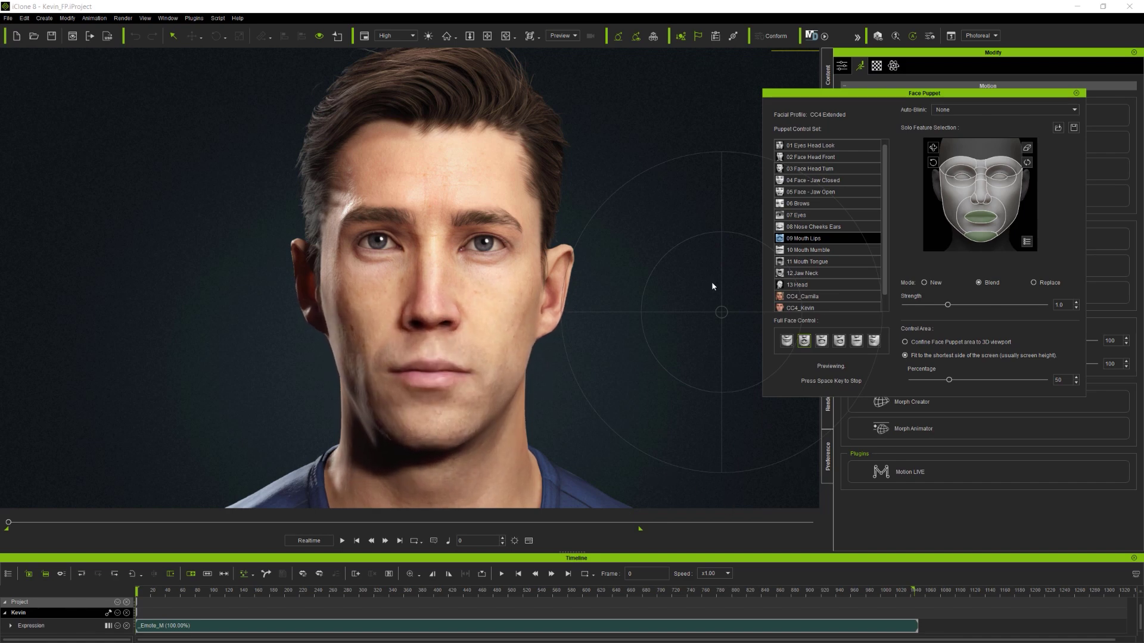
click(821, 340)
click(802, 374)
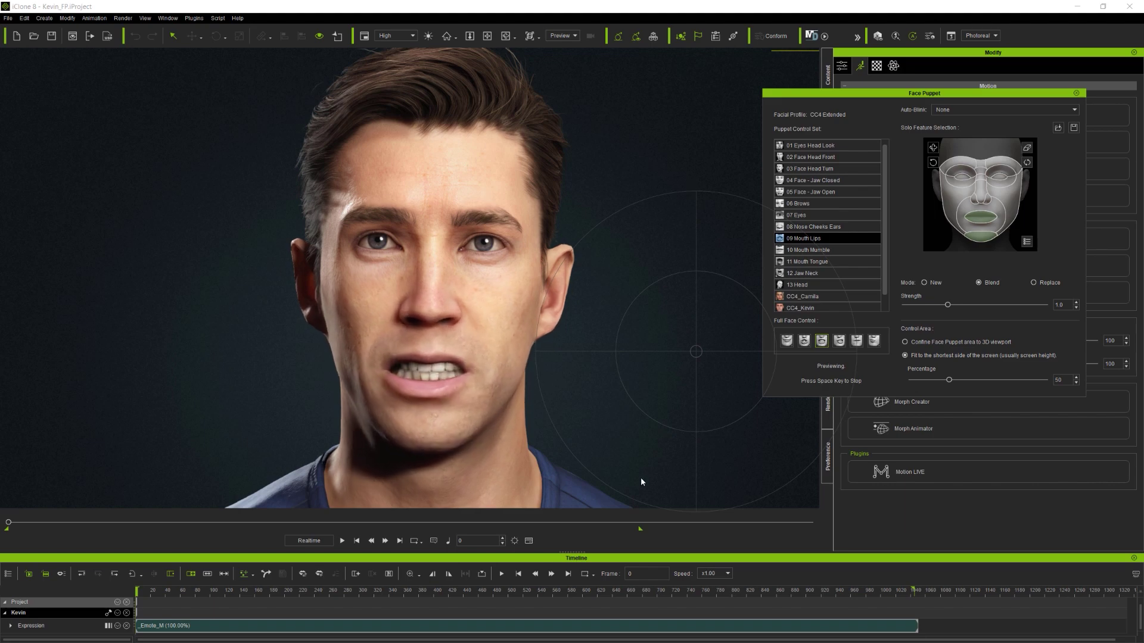
key(space)
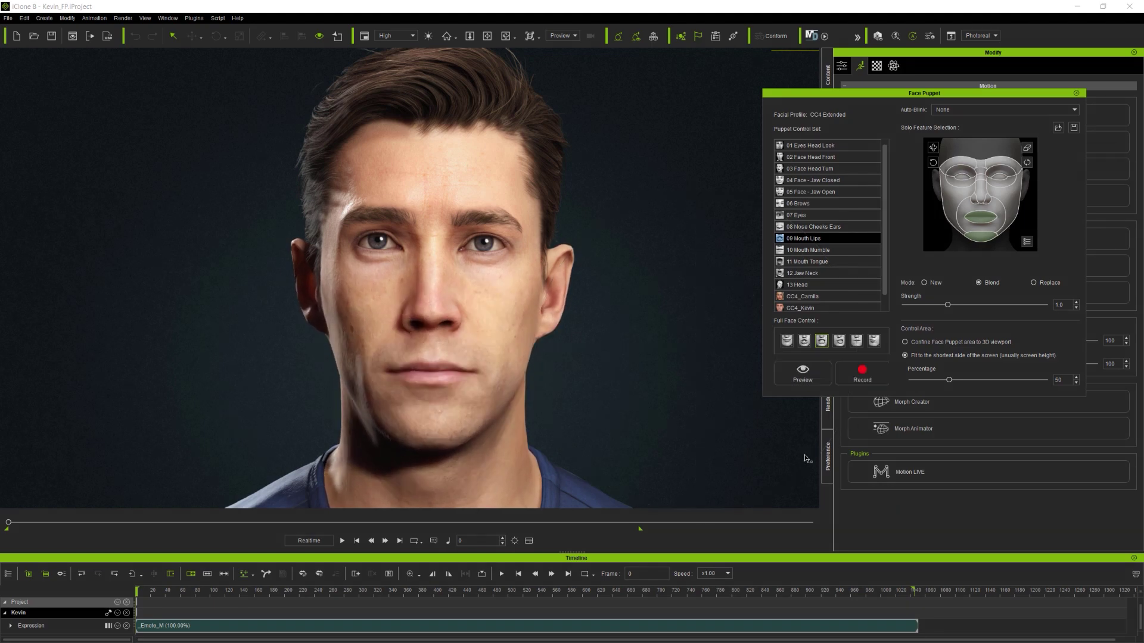
Preview the first full-face control of the 10 Mouth Mumble and 11 Mouth Tongue control sets
click(830, 250)
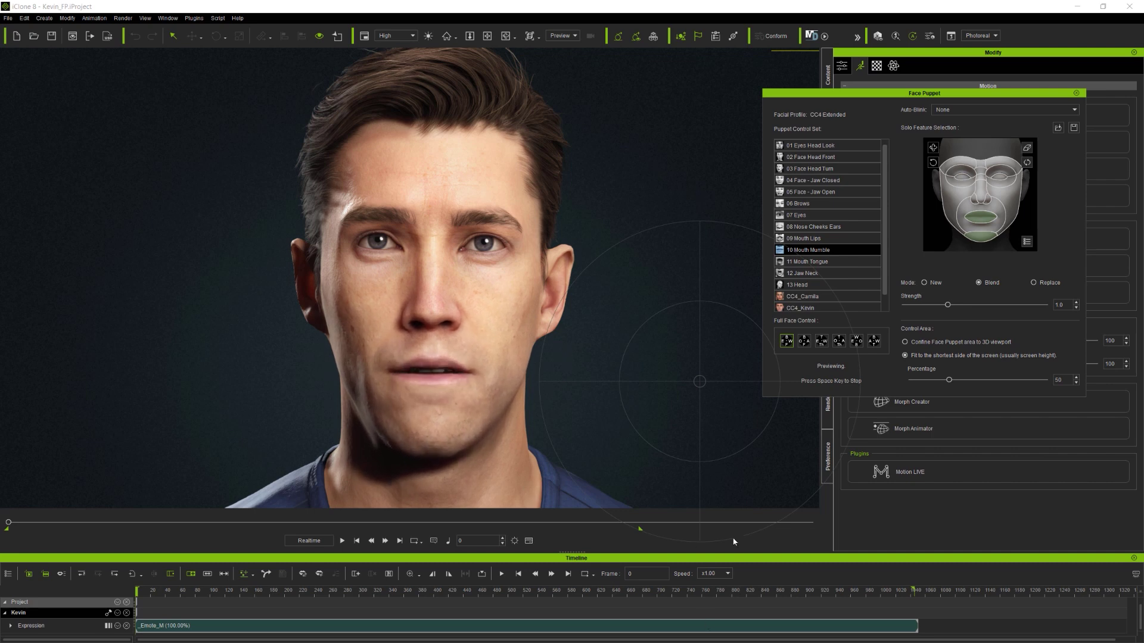
key(space)
key(Down)
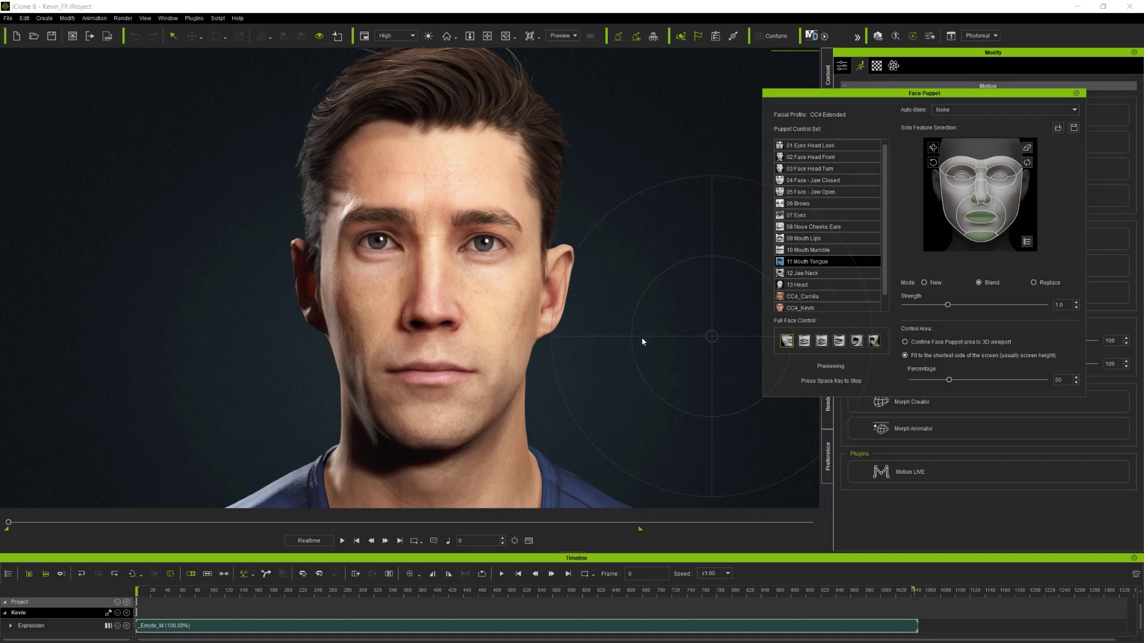
key(space)
Preview the third and fifth full-face controls of the 11 Mouth Tongue set
click(822, 341)
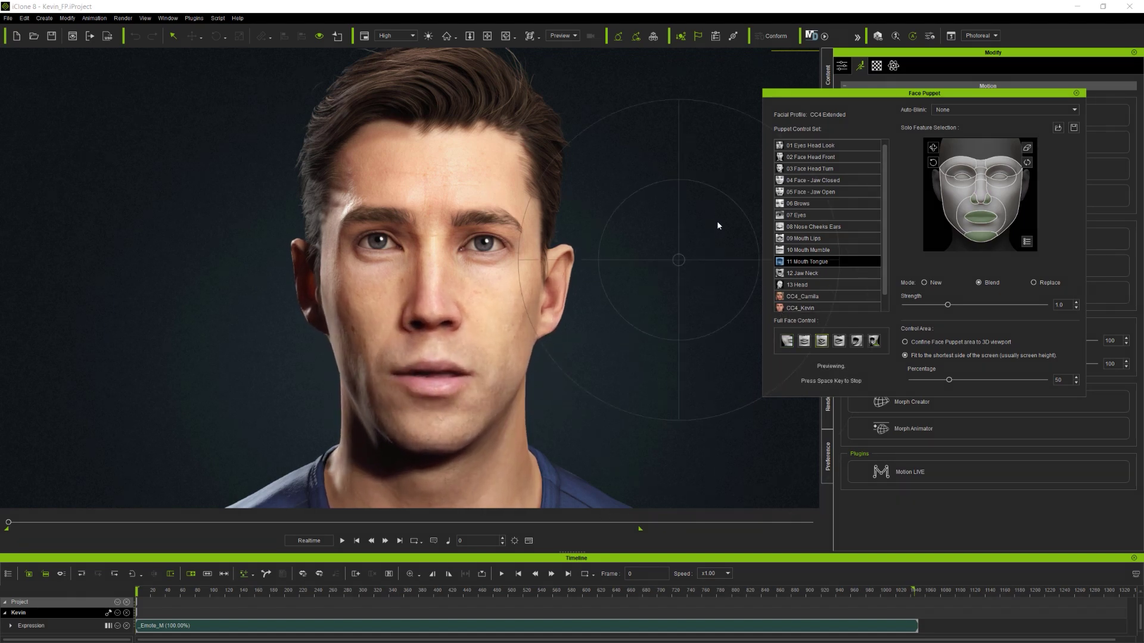
key(space)
key(space)
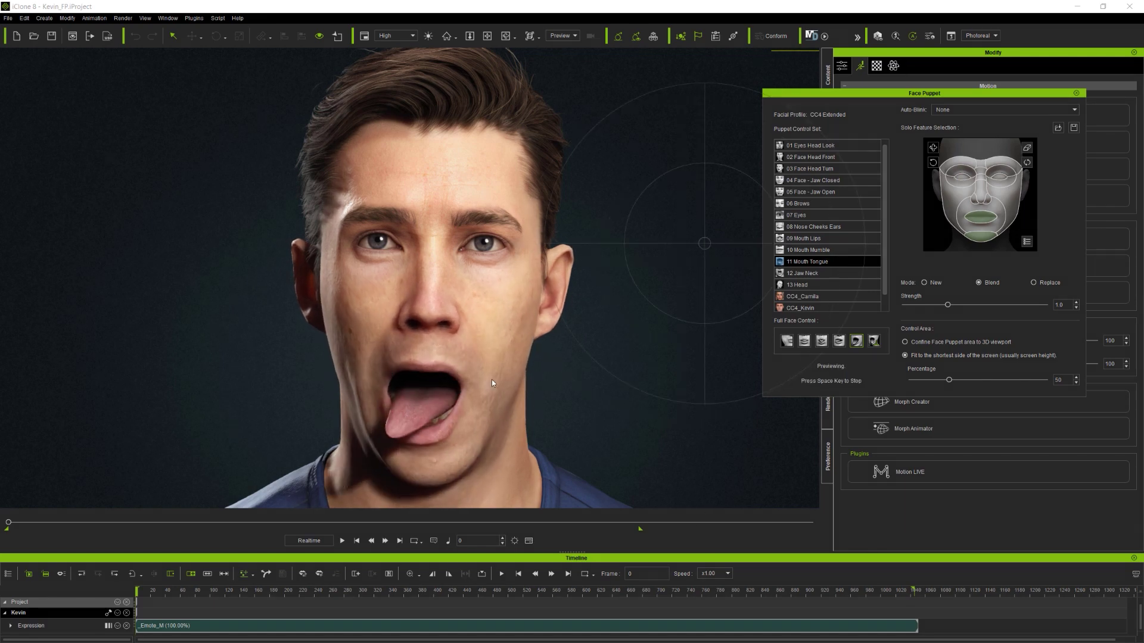
key(space)
Switch to the 12 Jaw Neck control set and preview its second, fourth and sixth full-face controls
key(Down)
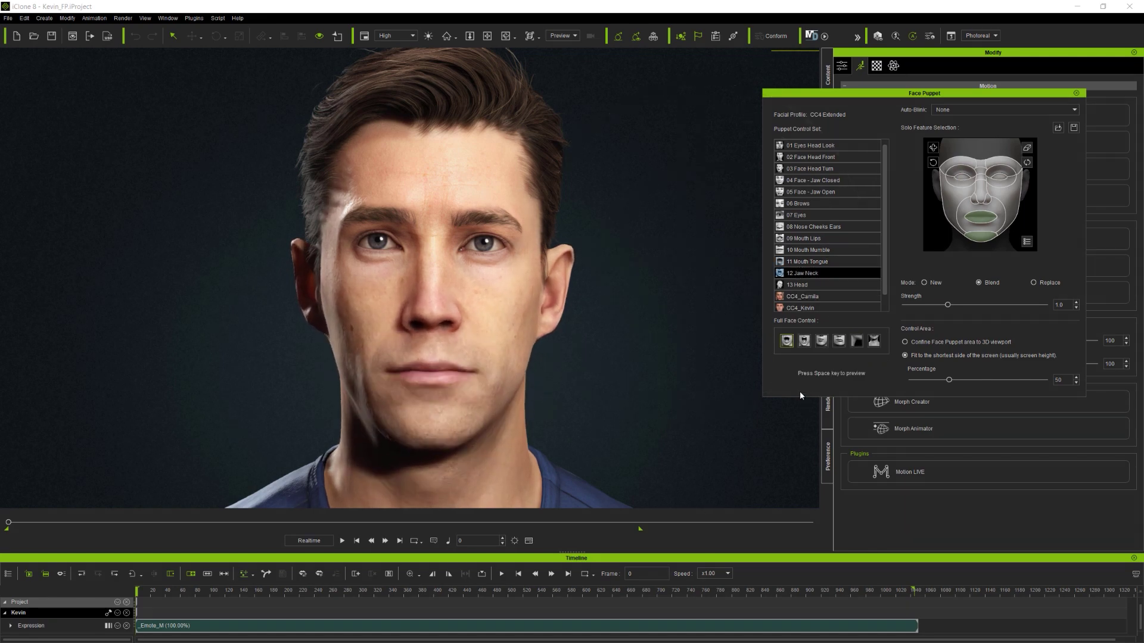
key(space)
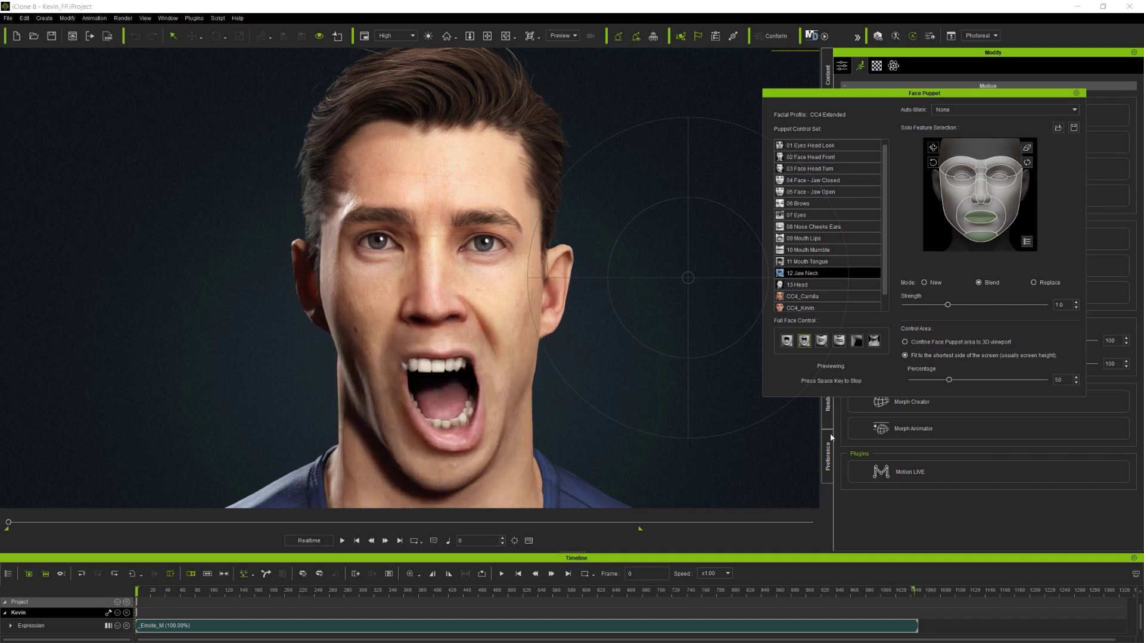
key(space)
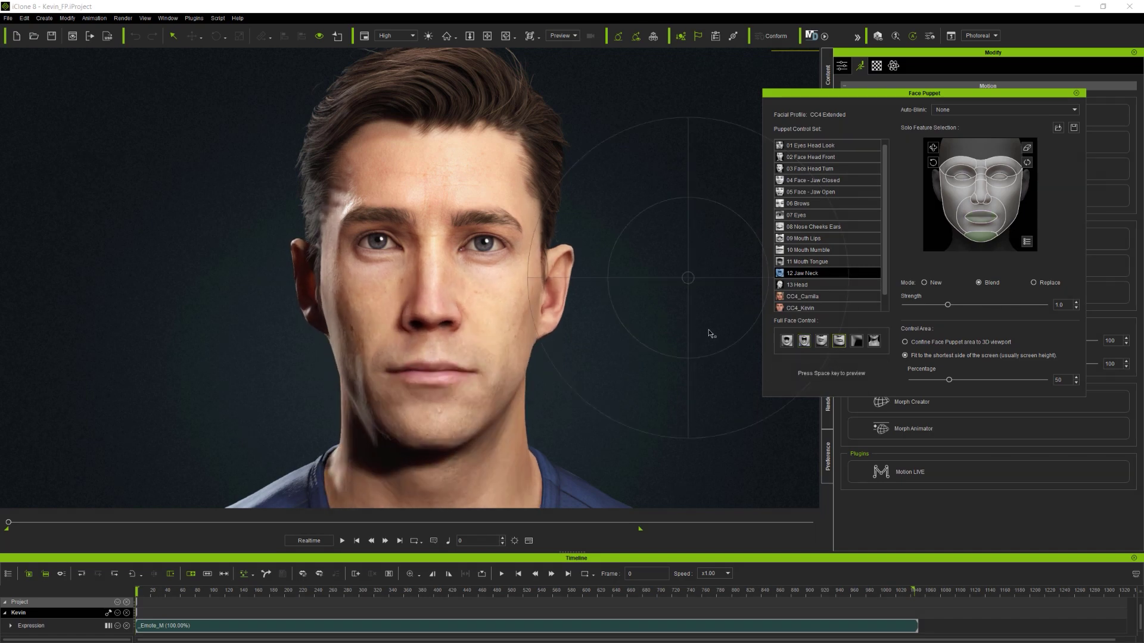
key(space)
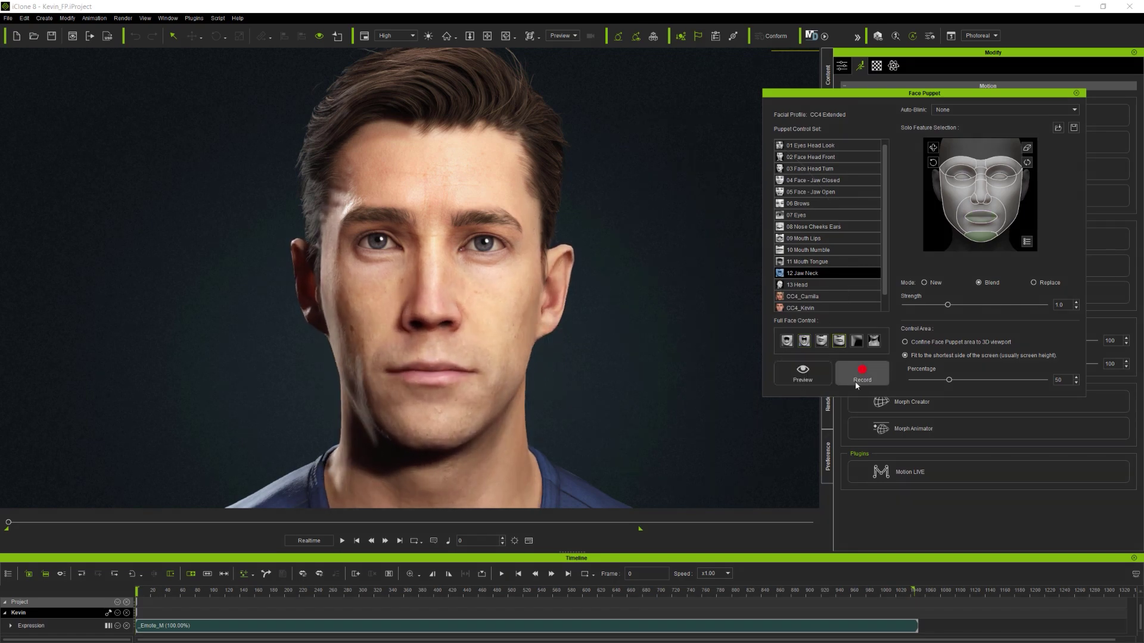
click(802, 374)
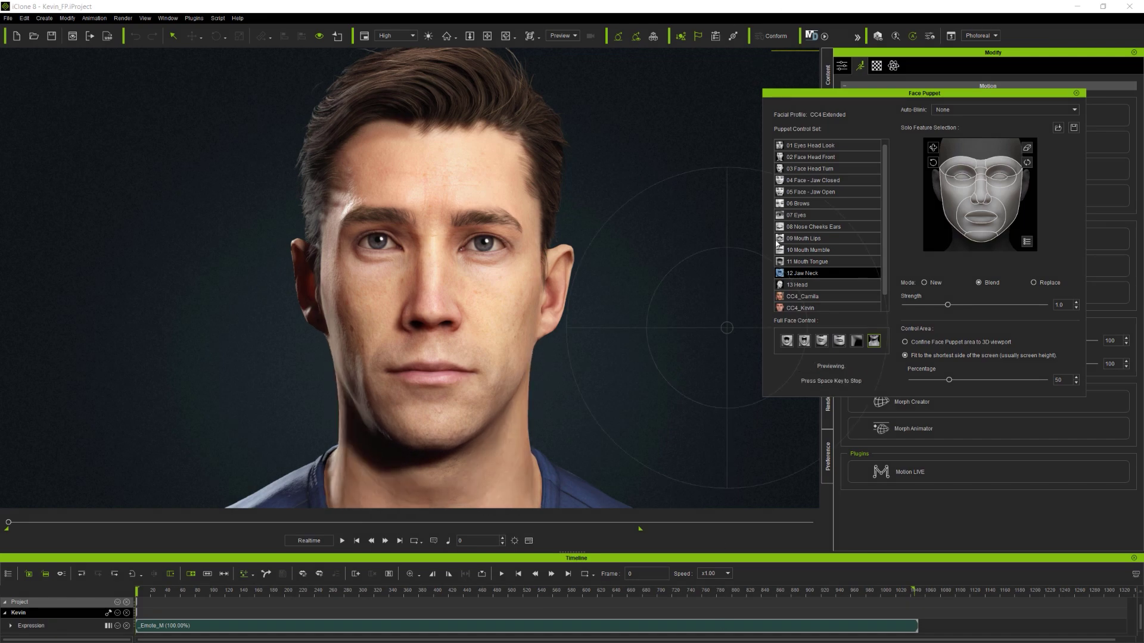
key(space)
Switch to the 13 Head control set and preview its third full-face control
click(820, 286)
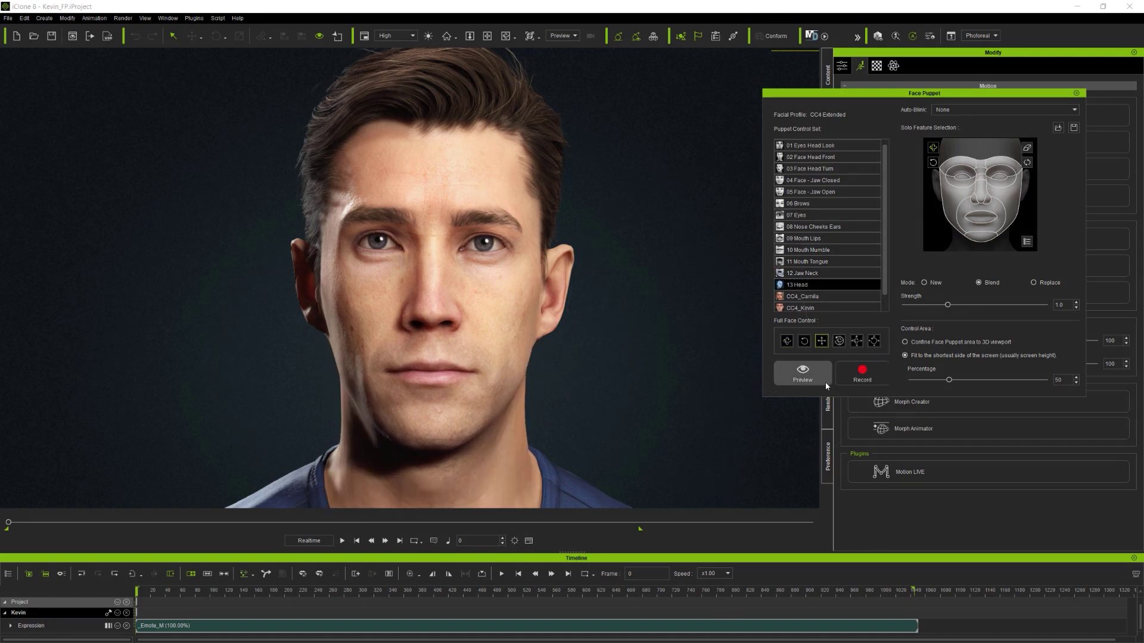
key(space)
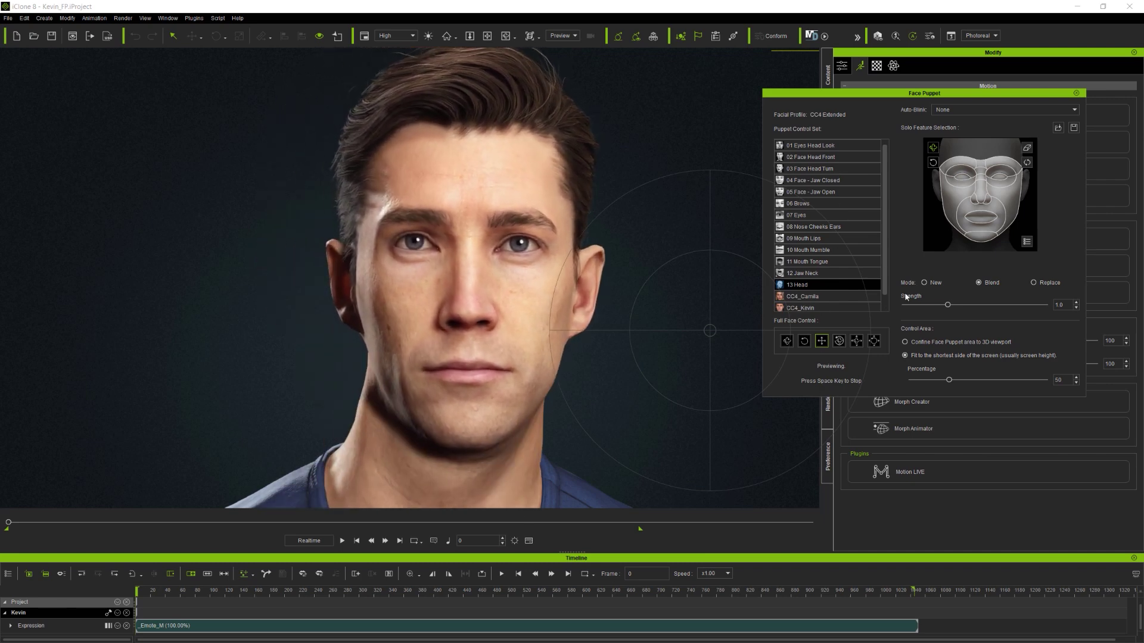
key(space)
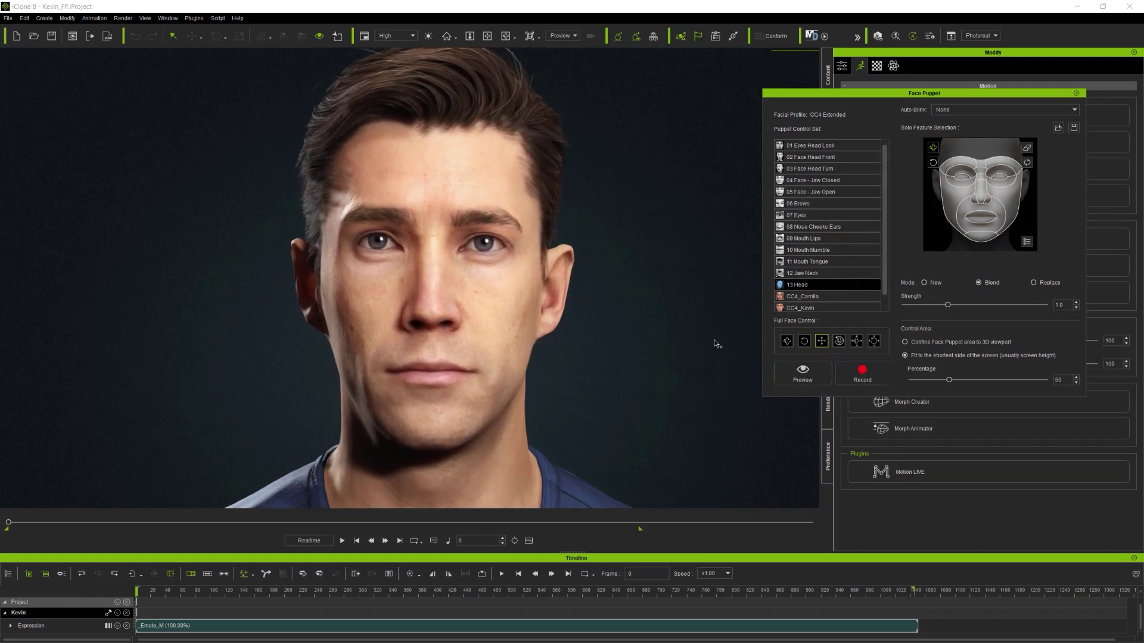
Switch to the CC4_Camila control set and preview its first full-face control
click(828, 296)
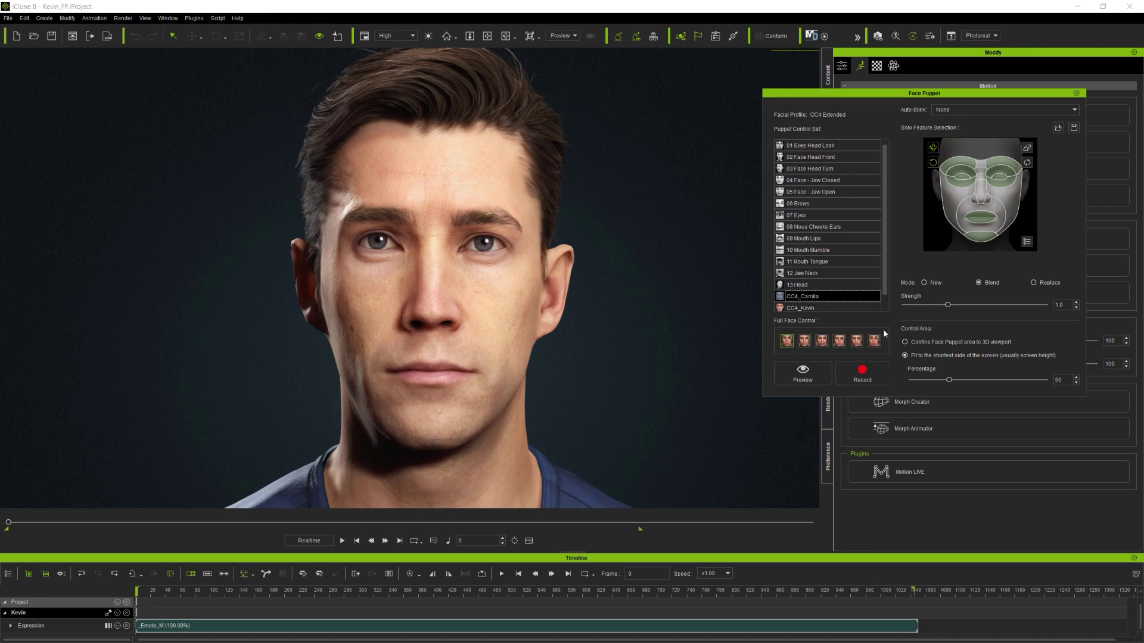
click(798, 372)
key(space)
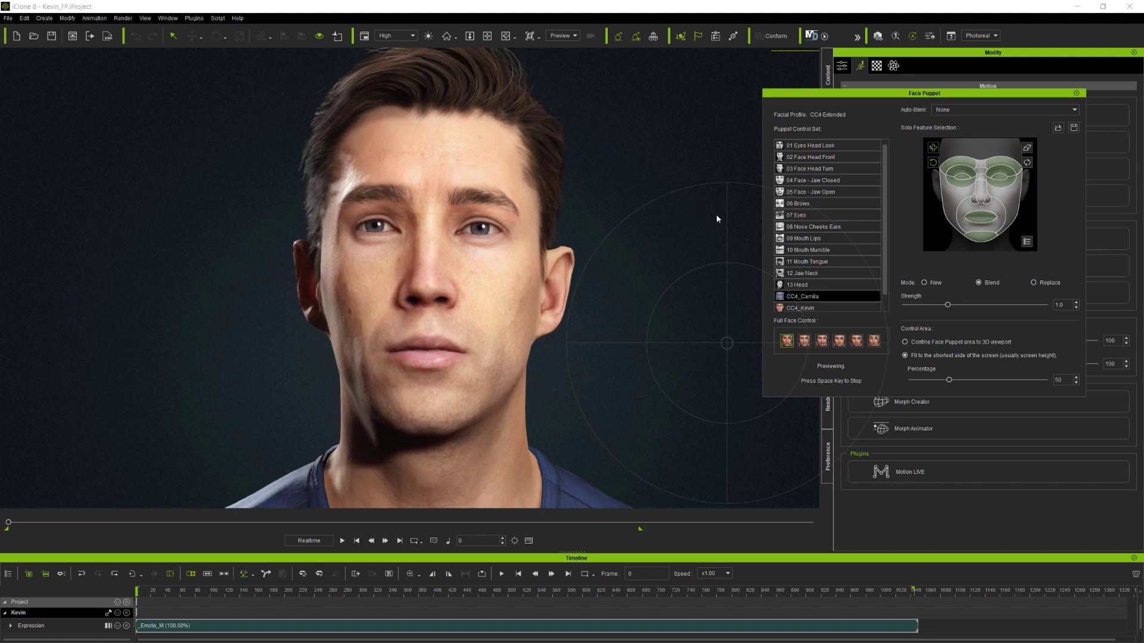
key(space)
Switch to the CC4_Kevin control set and preview its second full-face control
click(804, 307)
click(803, 373)
key(space)
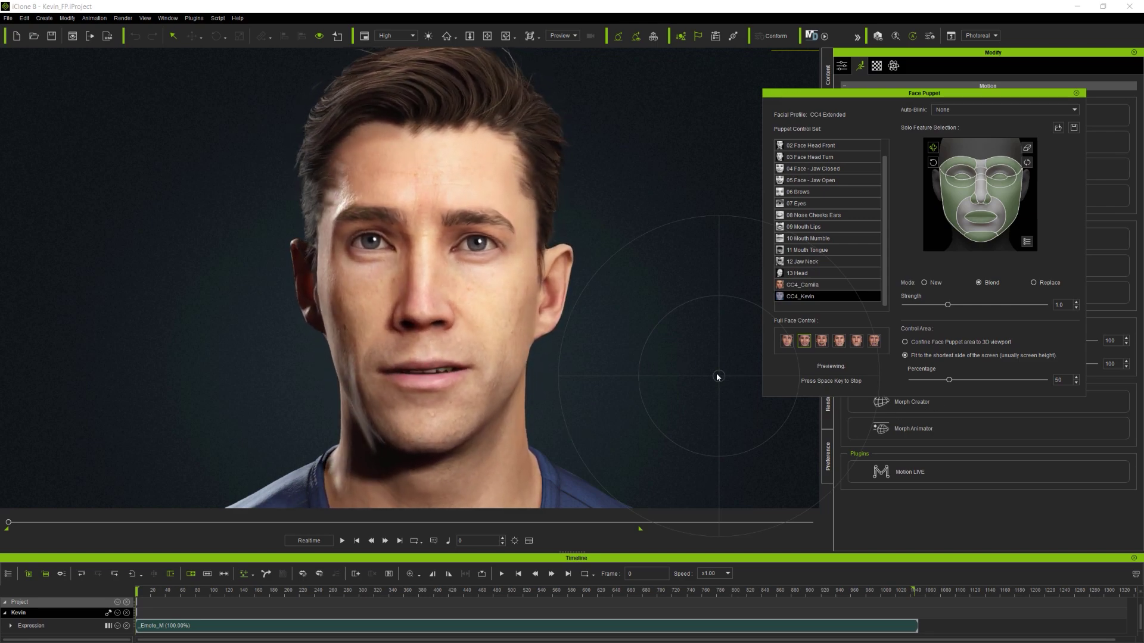
key(space)
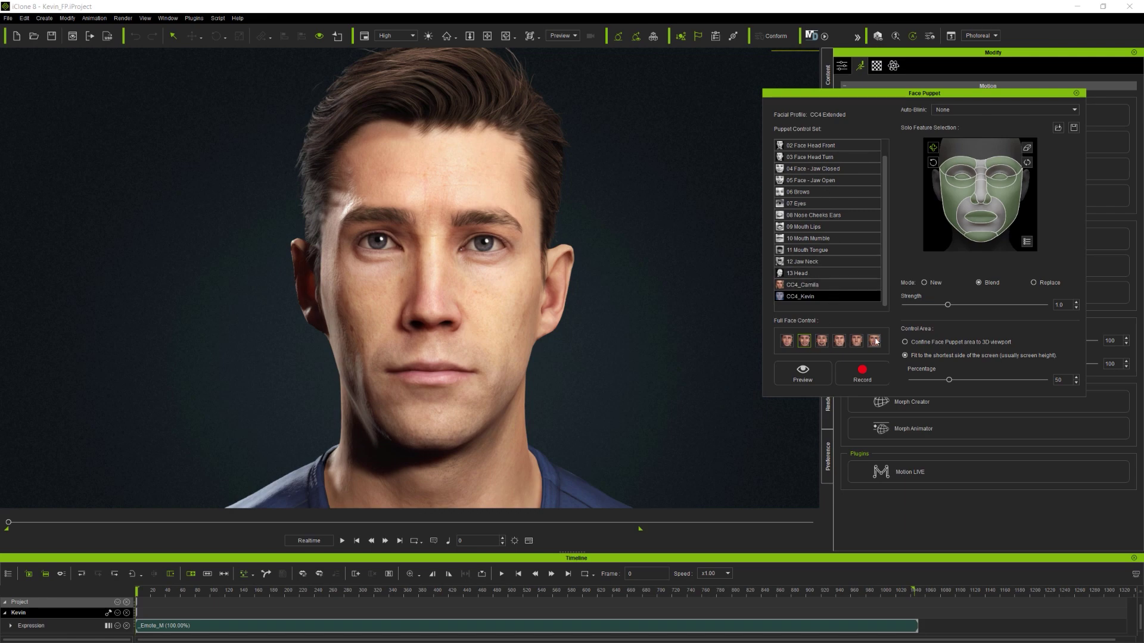
Clear the selected facial features, solo only the character's right brow, and preview its first and fifth solo controls
click(1027, 149)
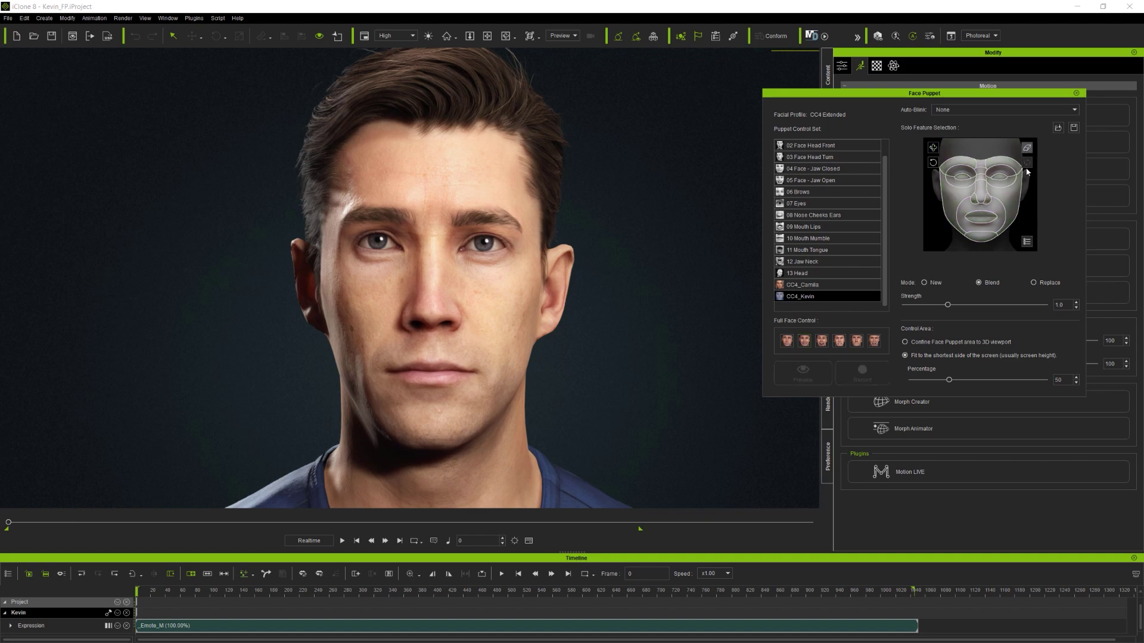
click(959, 163)
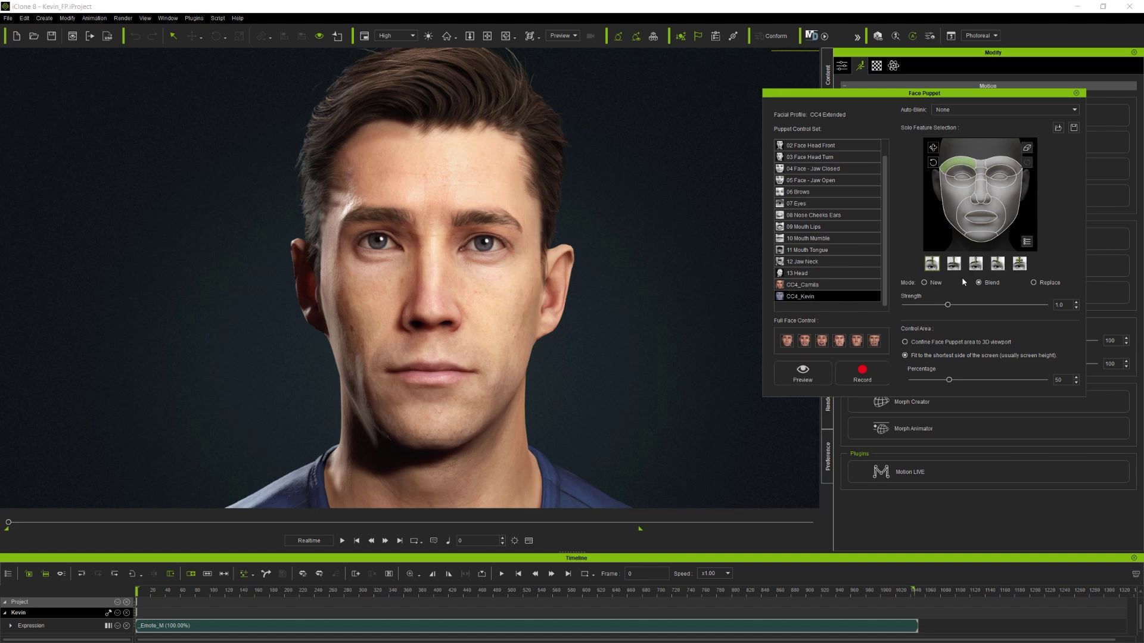
click(802, 372)
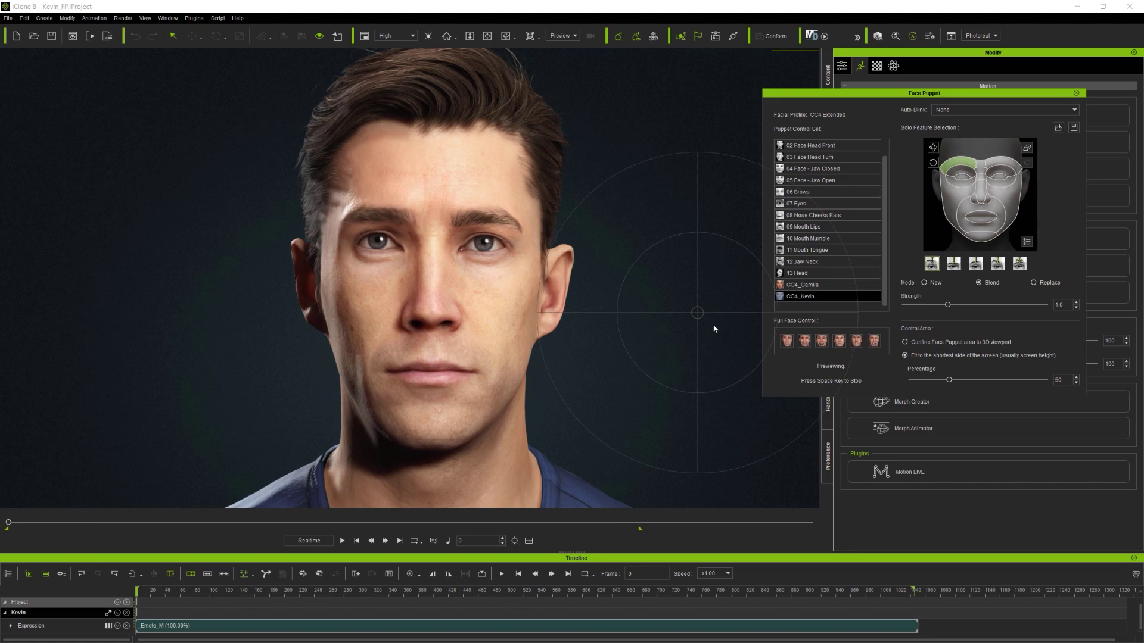
key(space)
click(818, 367)
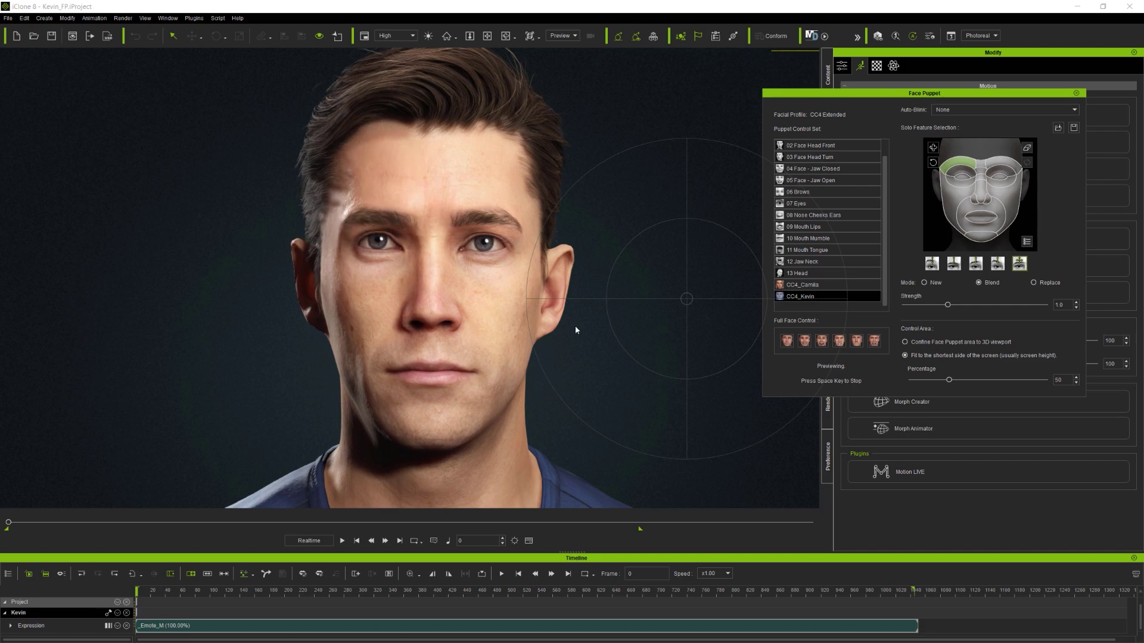
key(space)
Add the other brow to the solo feature selection and preview both brows with the first and fifth solo controls
click(1007, 164)
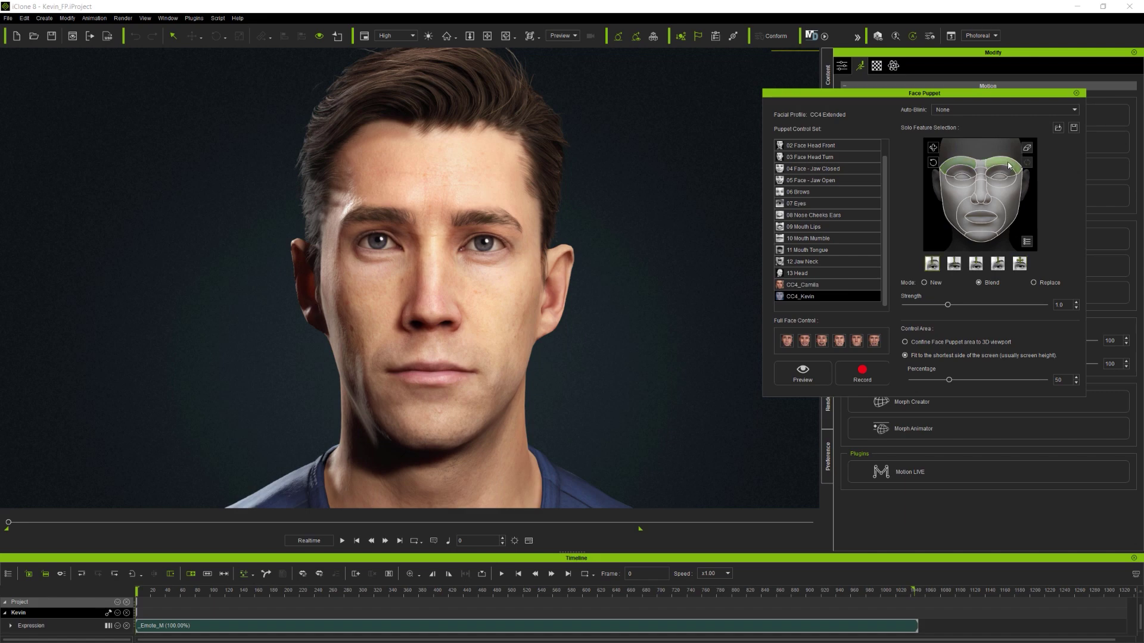
click(798, 375)
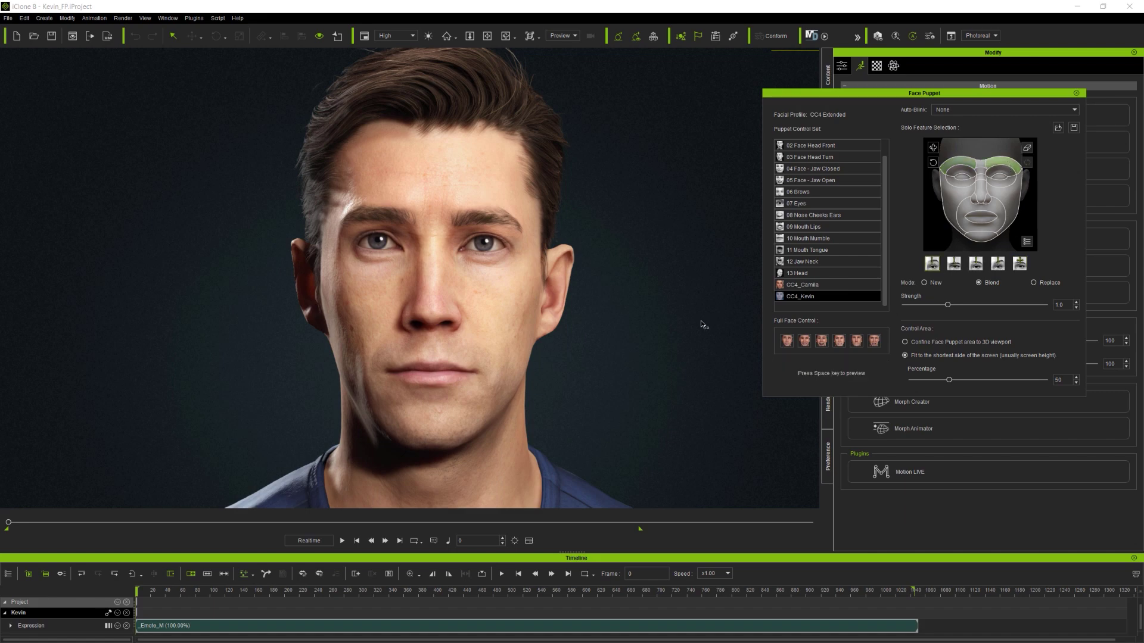
key(space)
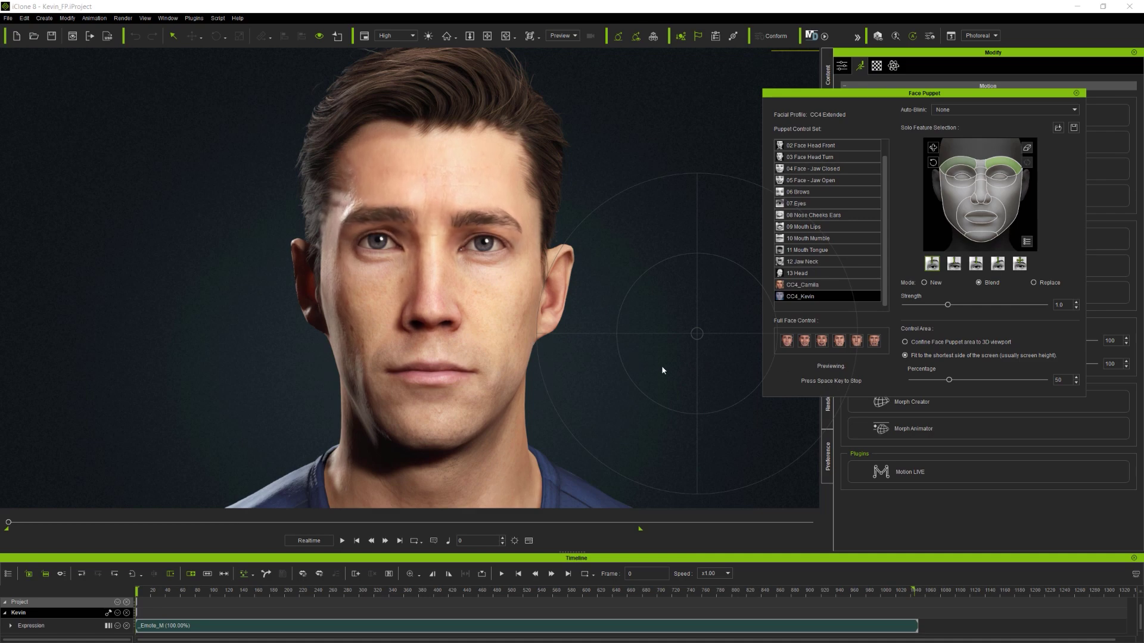
key(space)
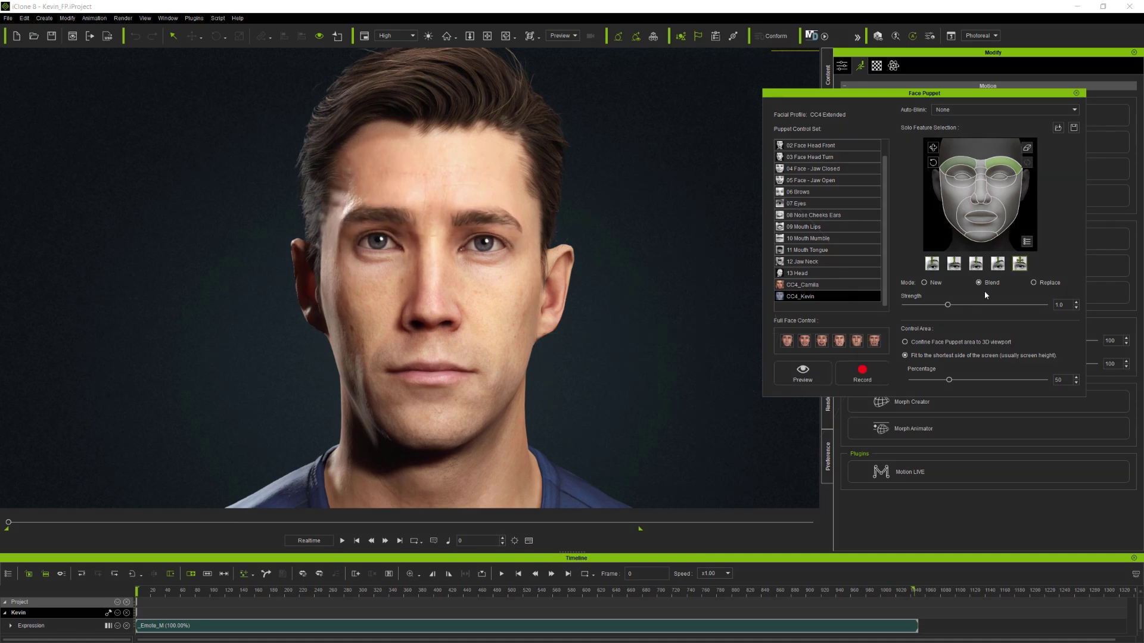
click(803, 374)
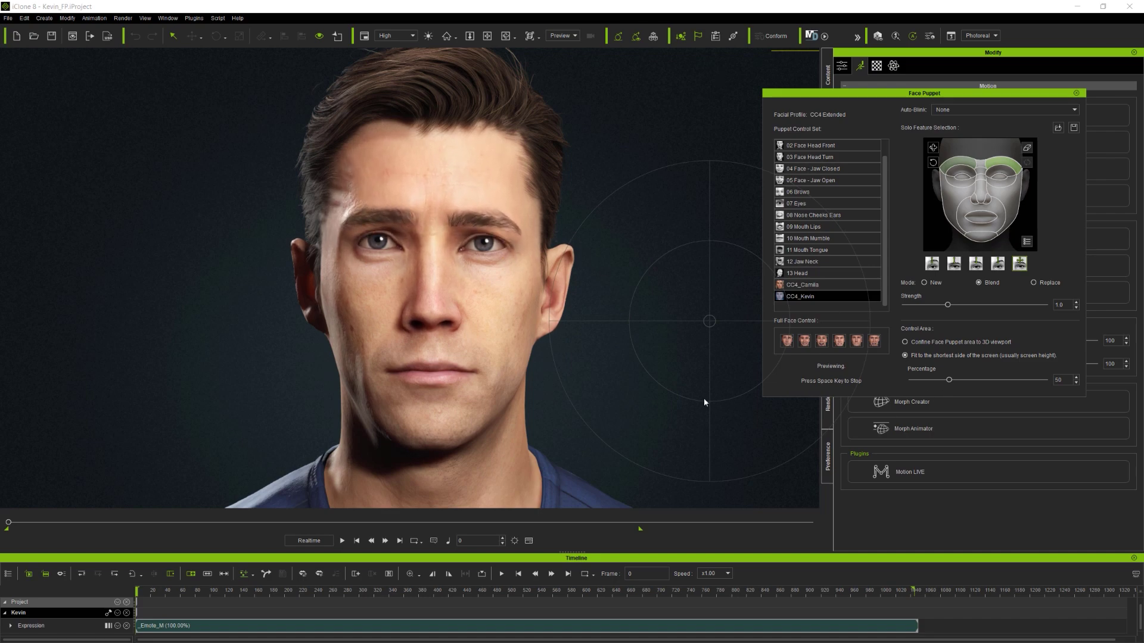
key(space)
Clear the solo feature selection, solo both eyes instead, and preview their first solo control
click(1026, 148)
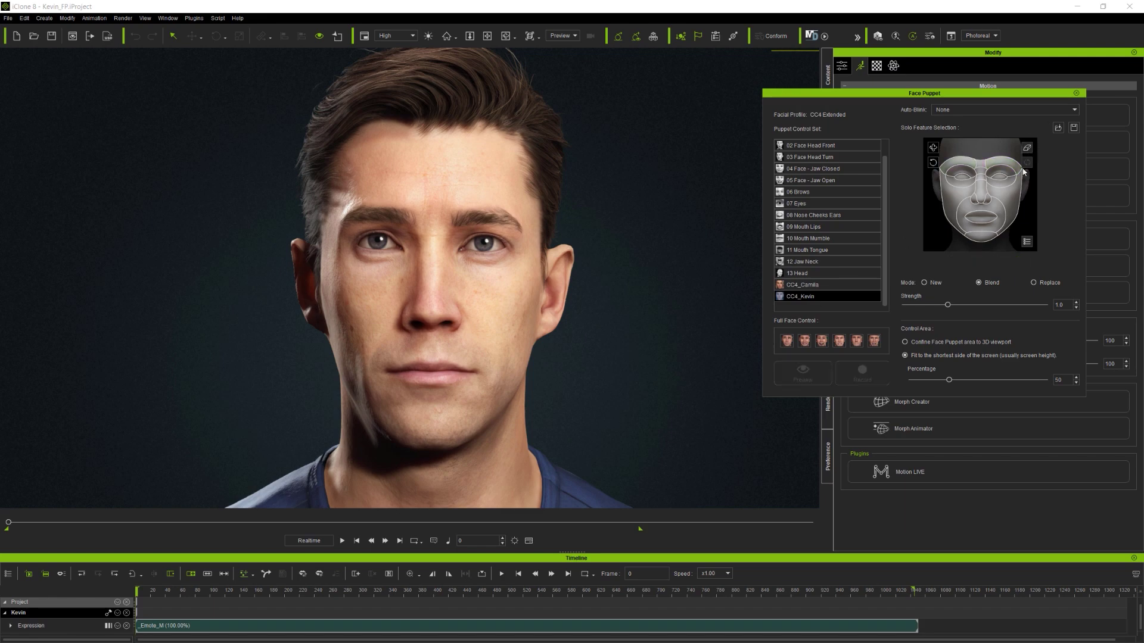
click(961, 177)
click(1001, 178)
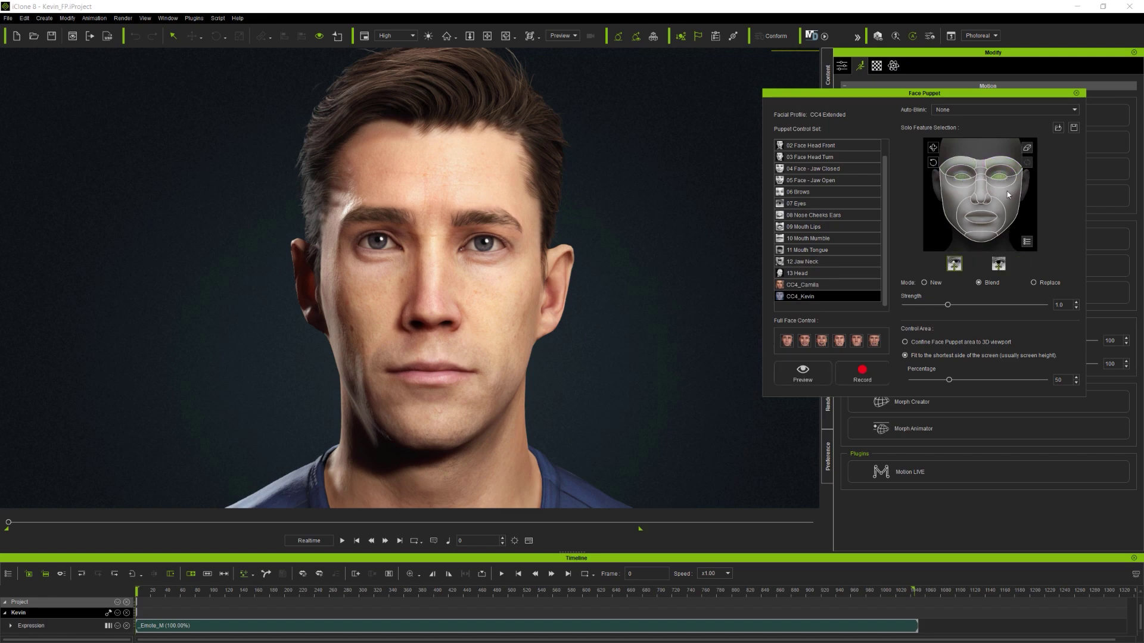
click(802, 374)
key(space)
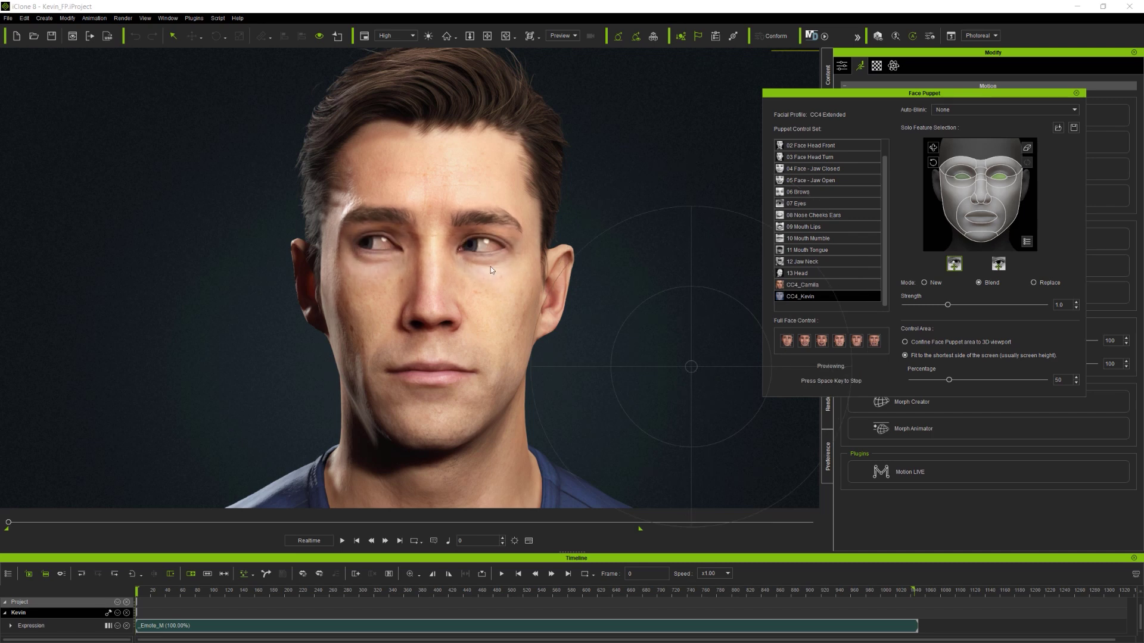
key(space)
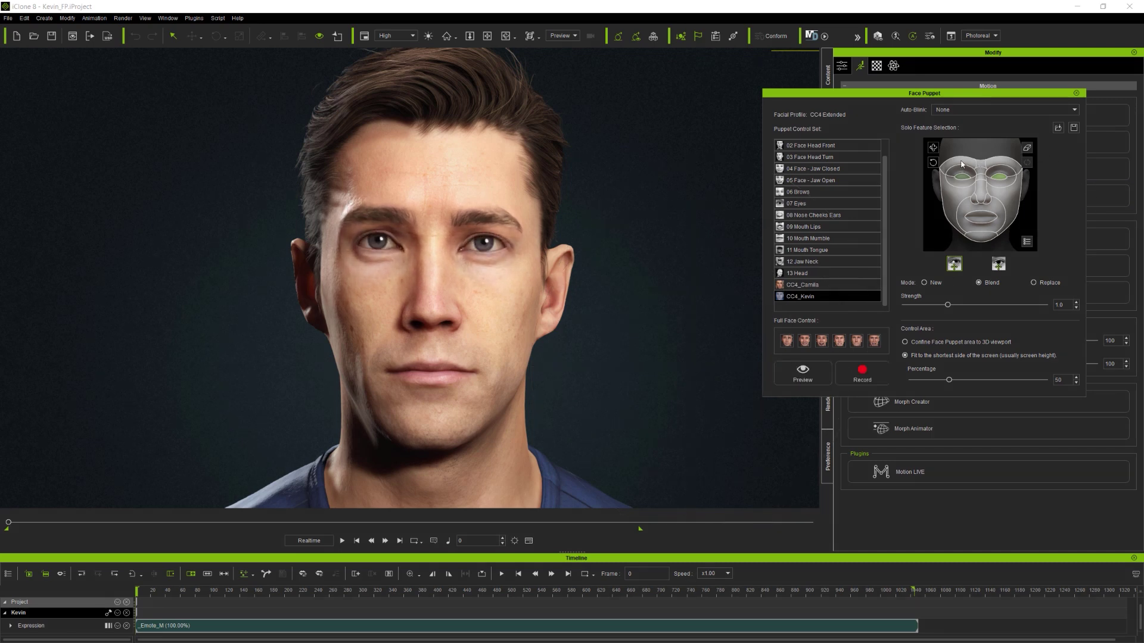
Solo both brows, preview their fifth solo control, and switch the solo selection to the mouth
click(1009, 168)
click(802, 373)
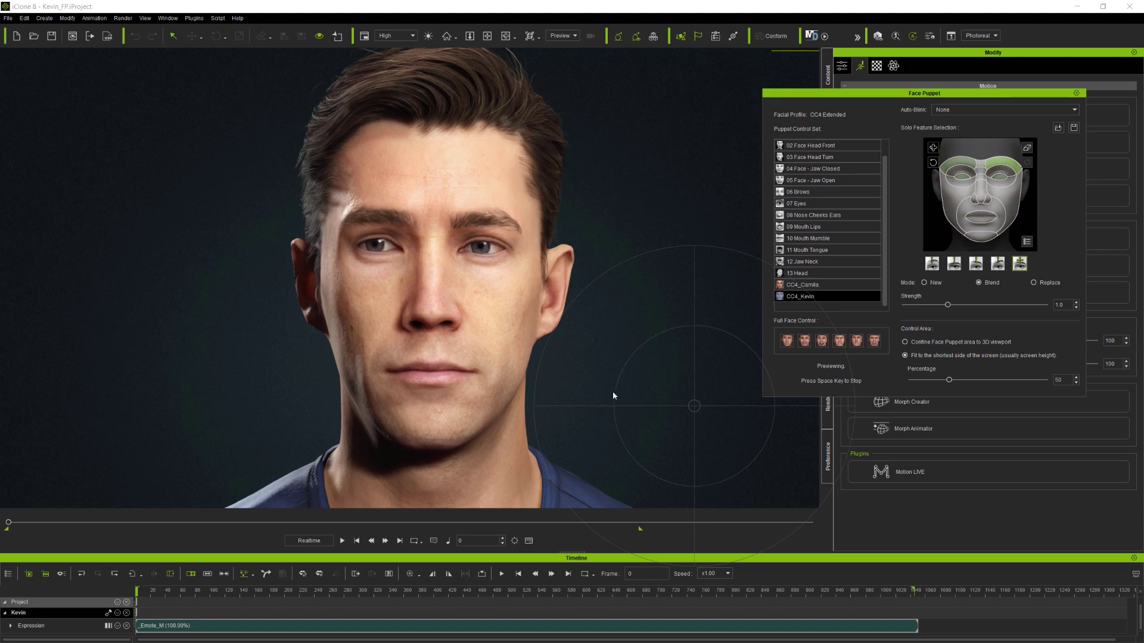
key(space)
click(980, 220)
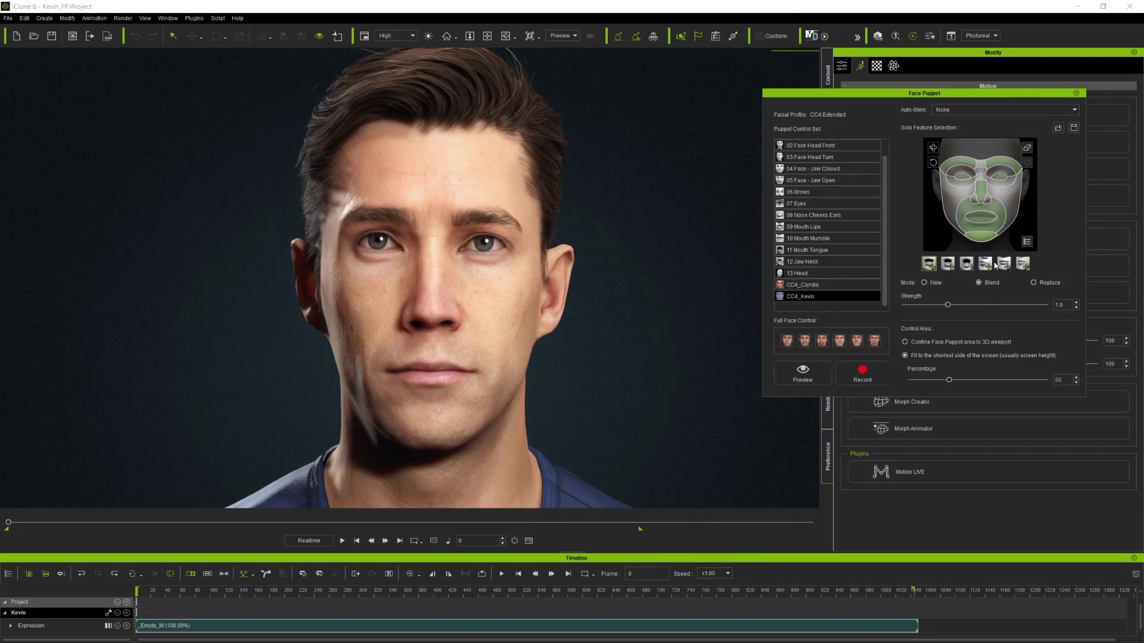
Clear the facial feature selection, switch to the 03 Face Head Turn control set, and preview its first full-face control
click(1028, 148)
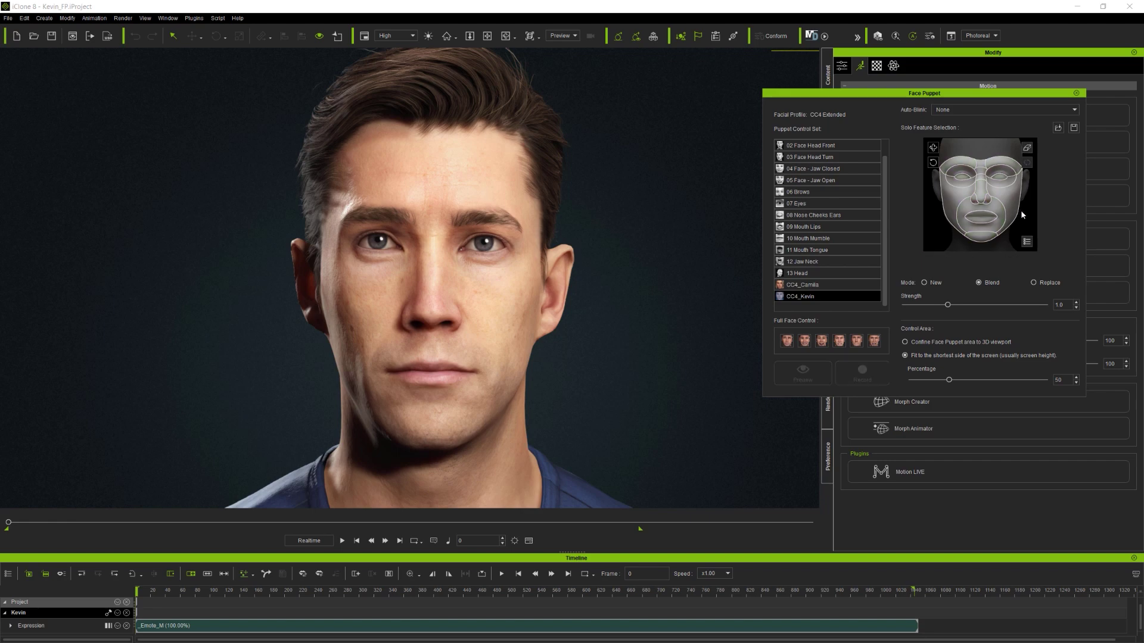
click(821, 158)
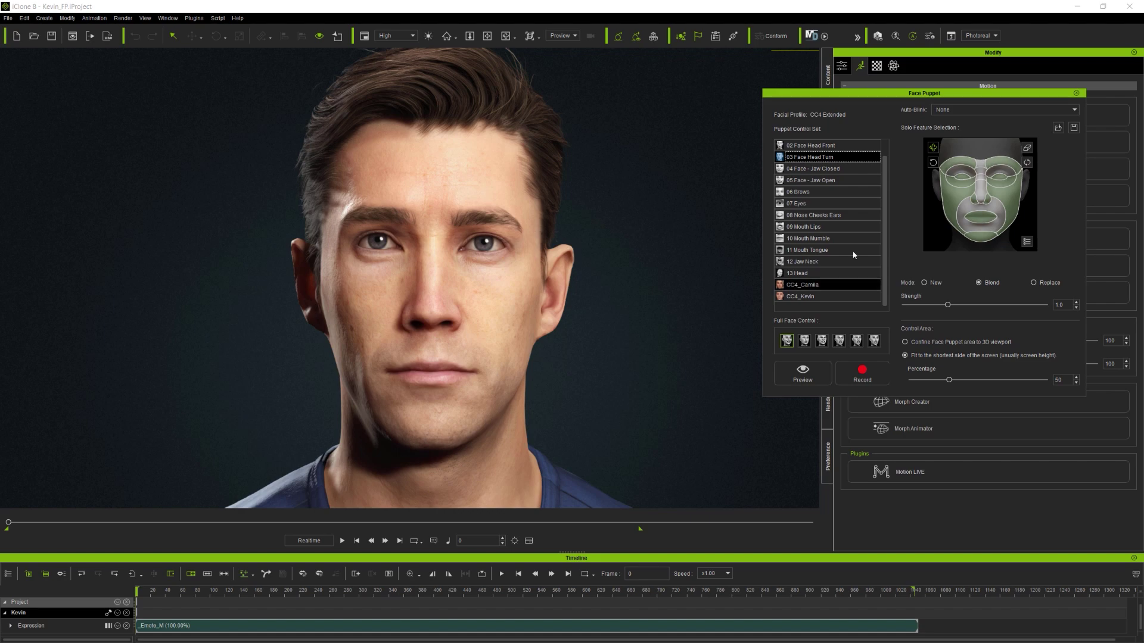
click(802, 374)
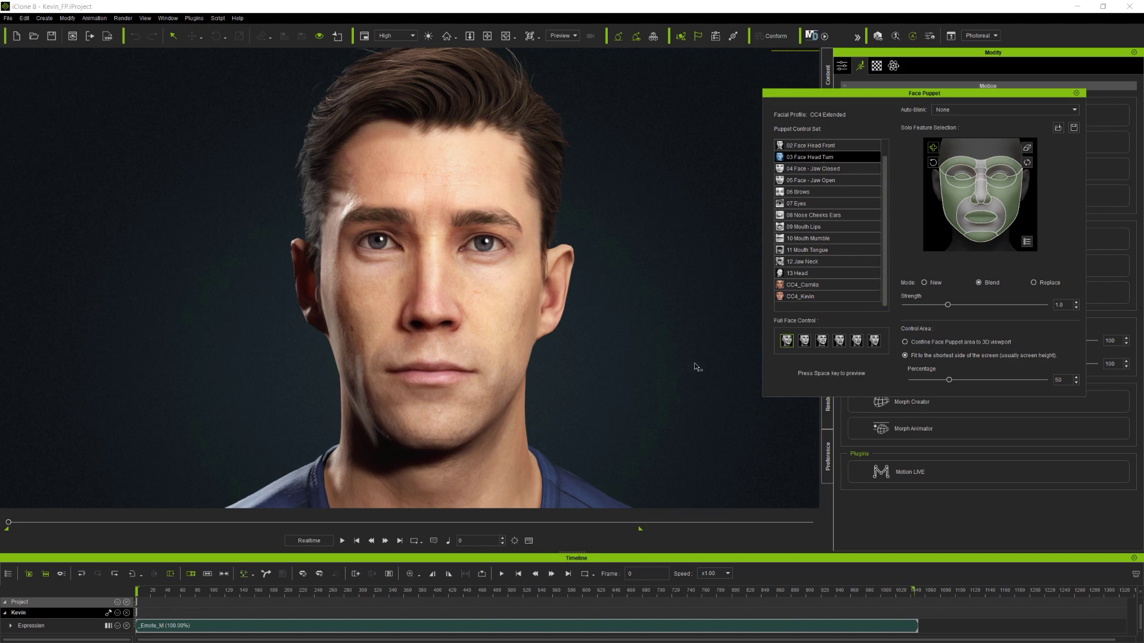
key(space)
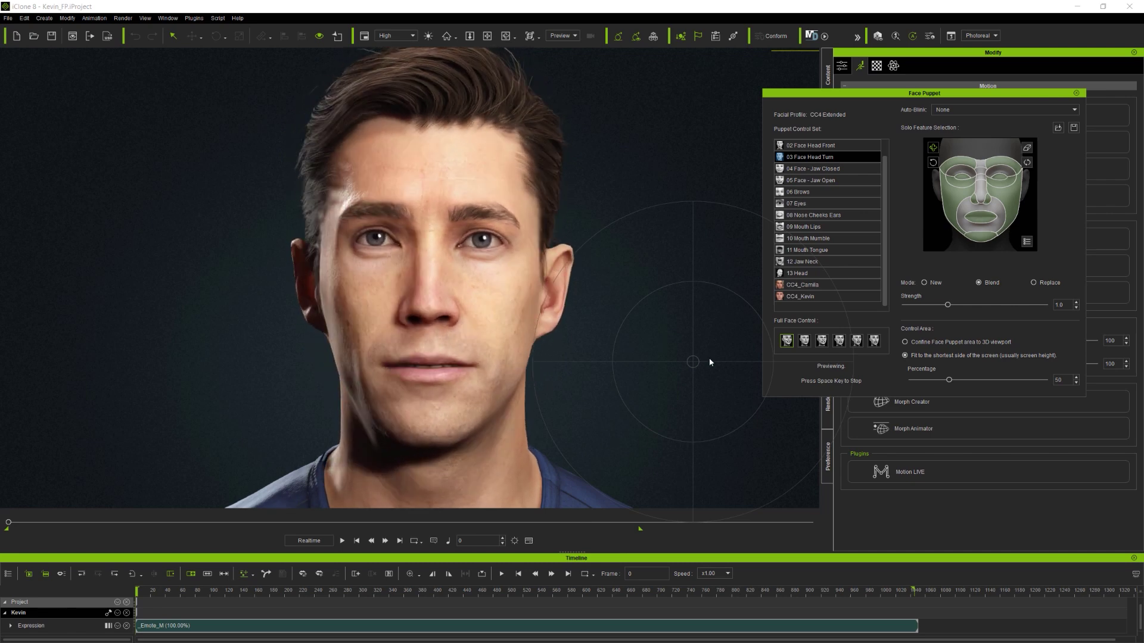
key(space)
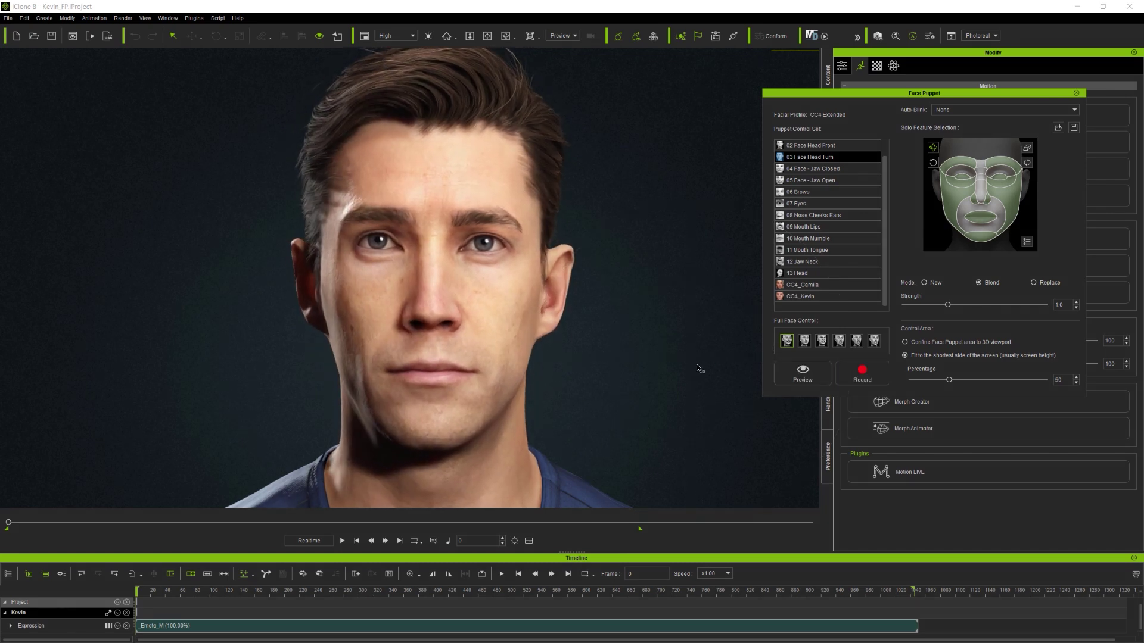
Assign the fifth solo control to the character's right brow within the Face Head Turn set and preview the combined motion
click(967, 162)
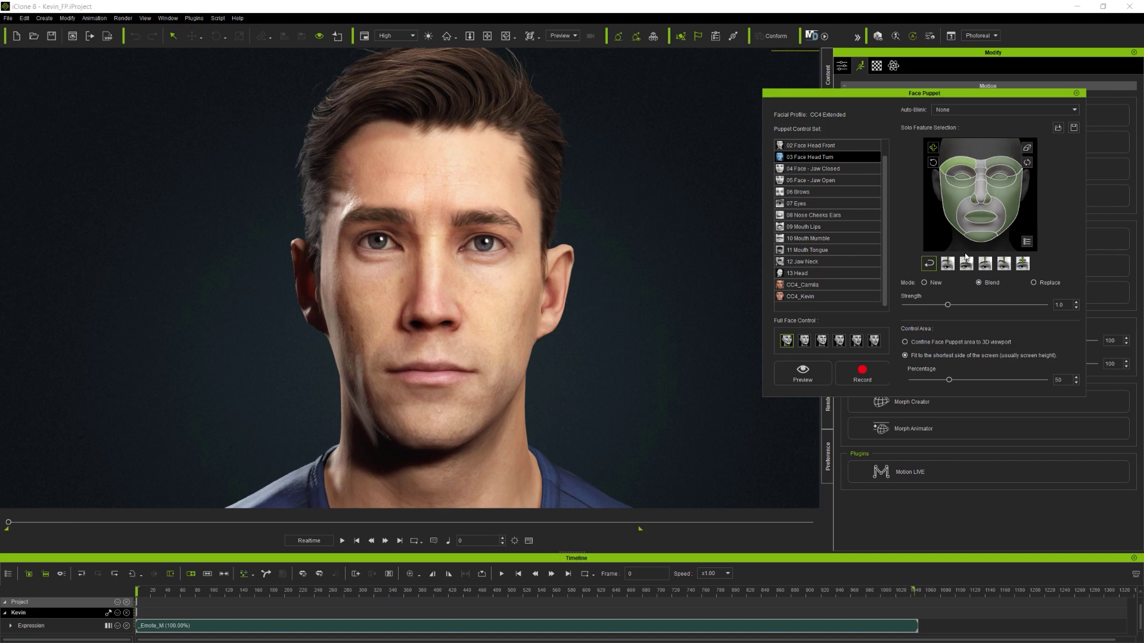
click(932, 271)
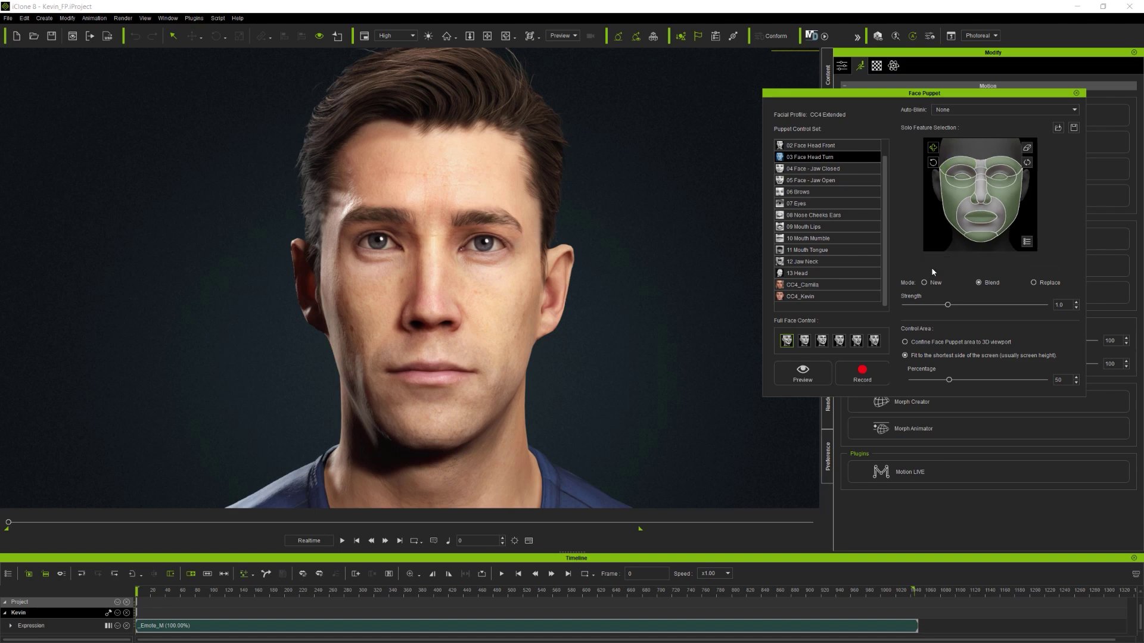
click(966, 164)
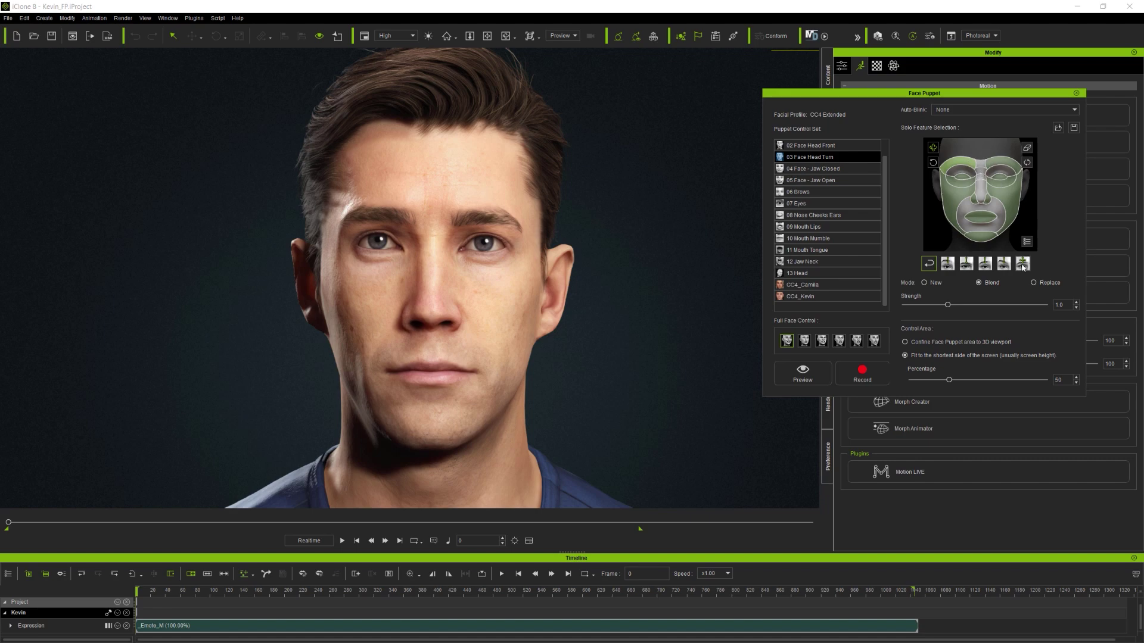
click(803, 374)
key(space)
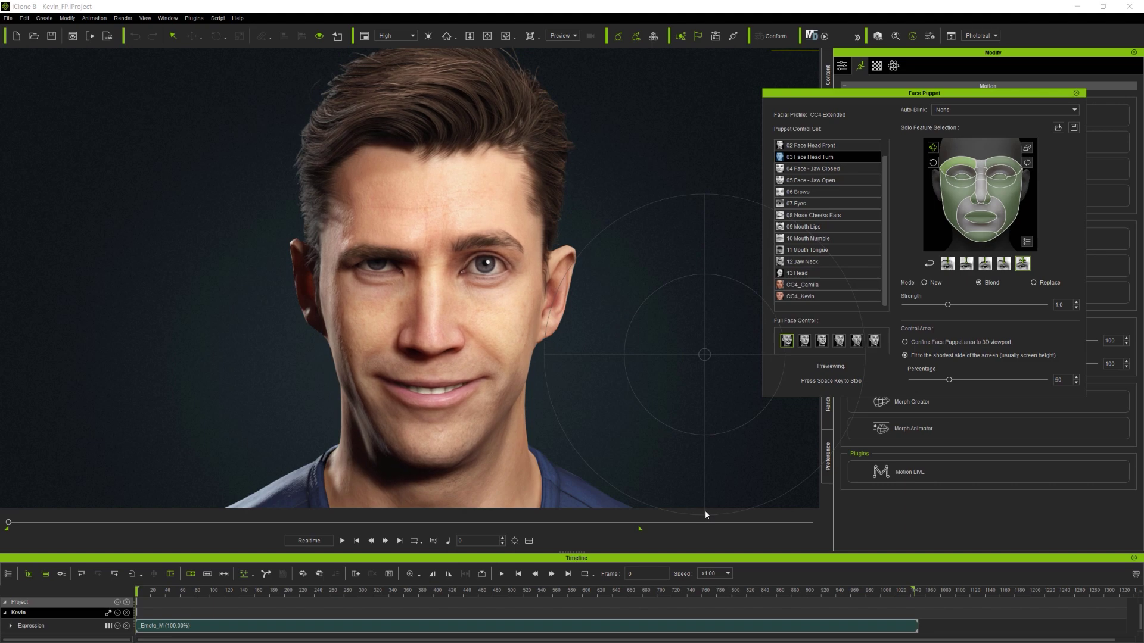
key(space)
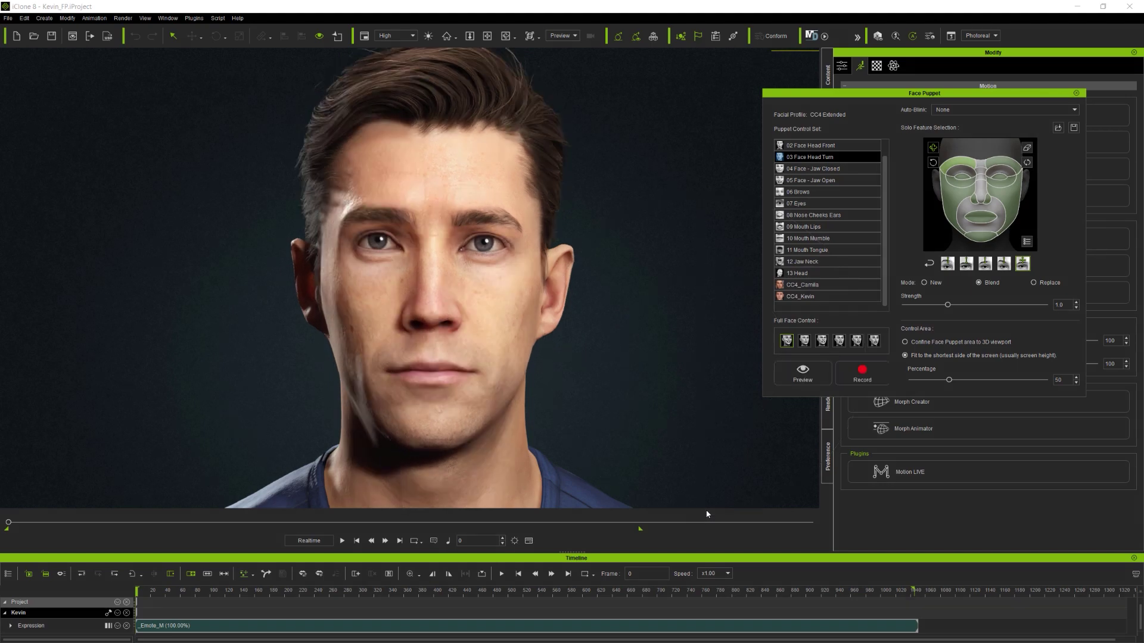
Exclude the character's right brow from the feature selection and preview the first Face Head Turn control
click(962, 161)
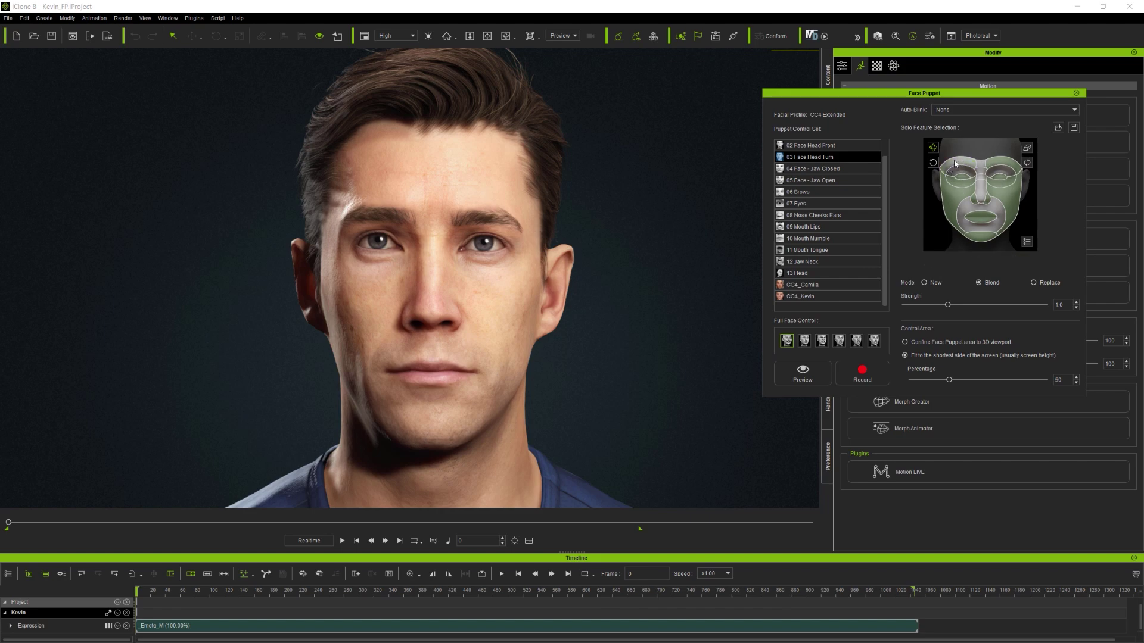
click(804, 372)
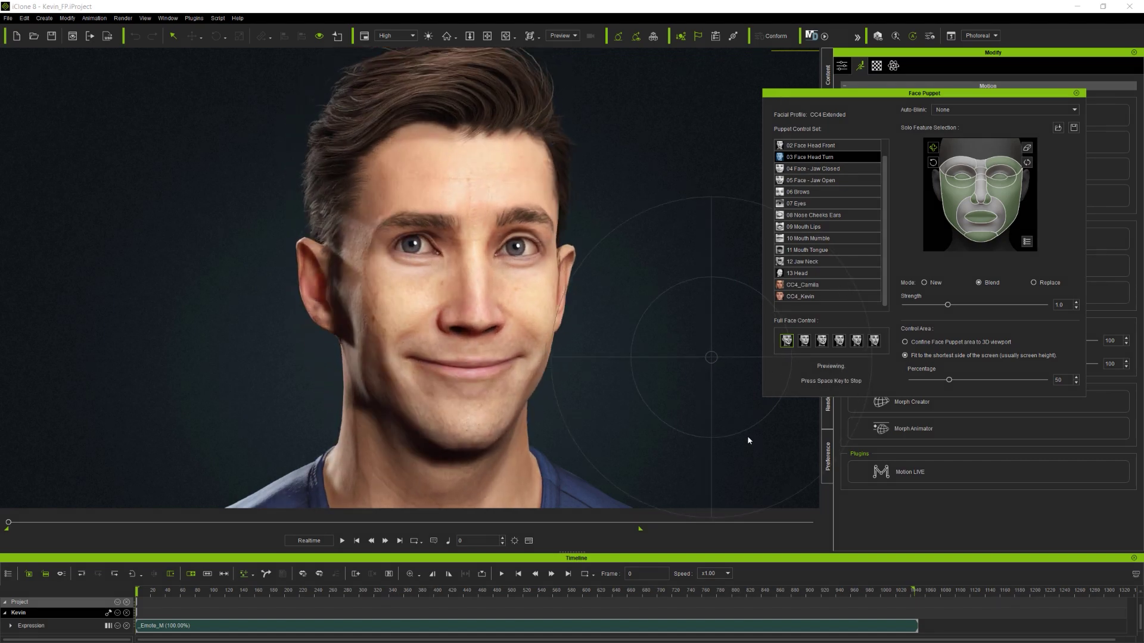
key(space)
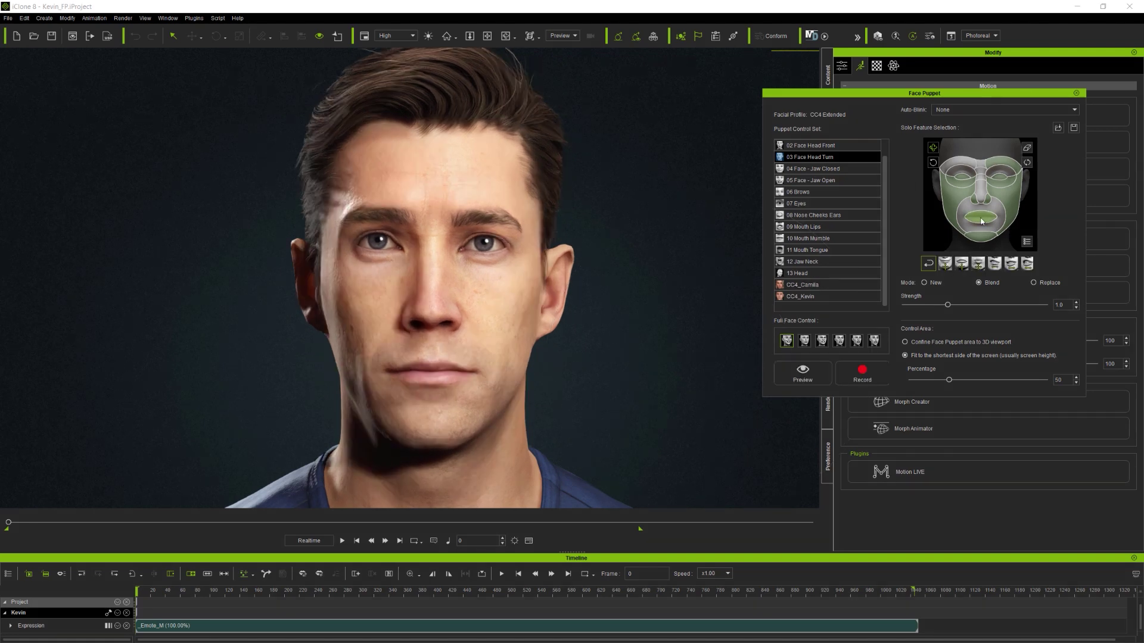
Preview Face Head Turn with the mouth and jaw excluded, and preview again with the third solo control assigned to the jaw
click(803, 373)
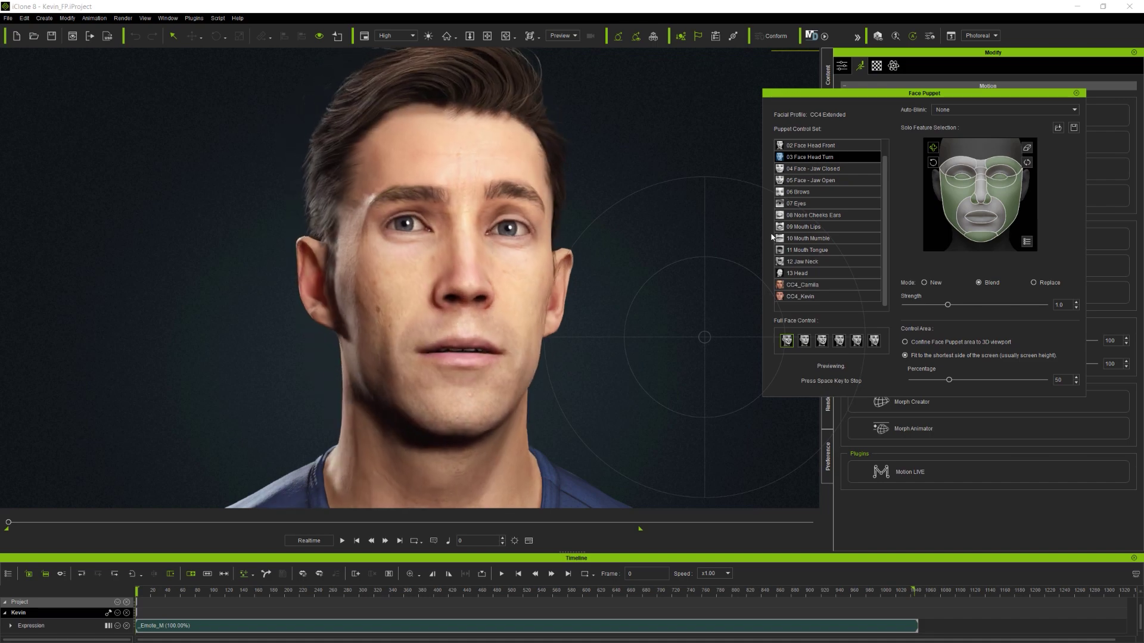
key(space)
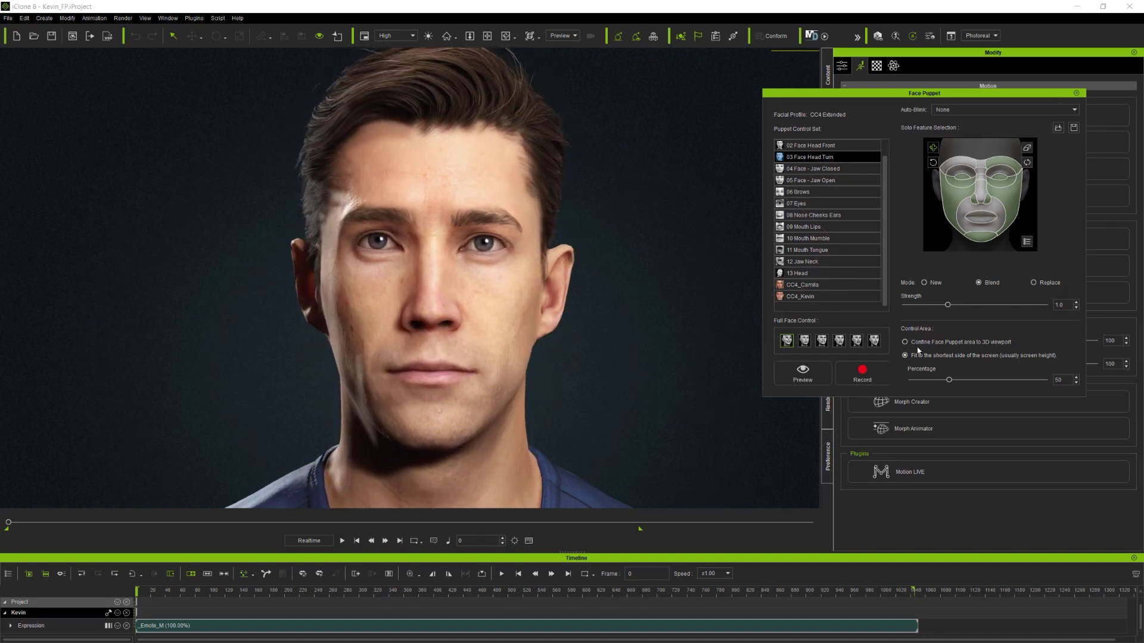
click(978, 263)
click(802, 373)
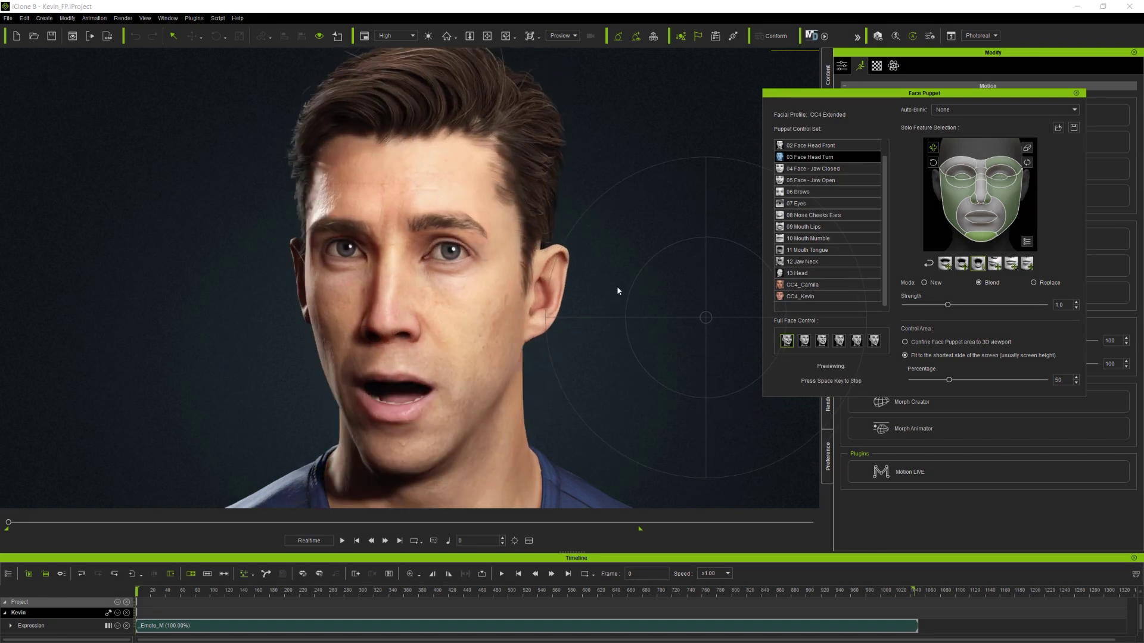
key(space)
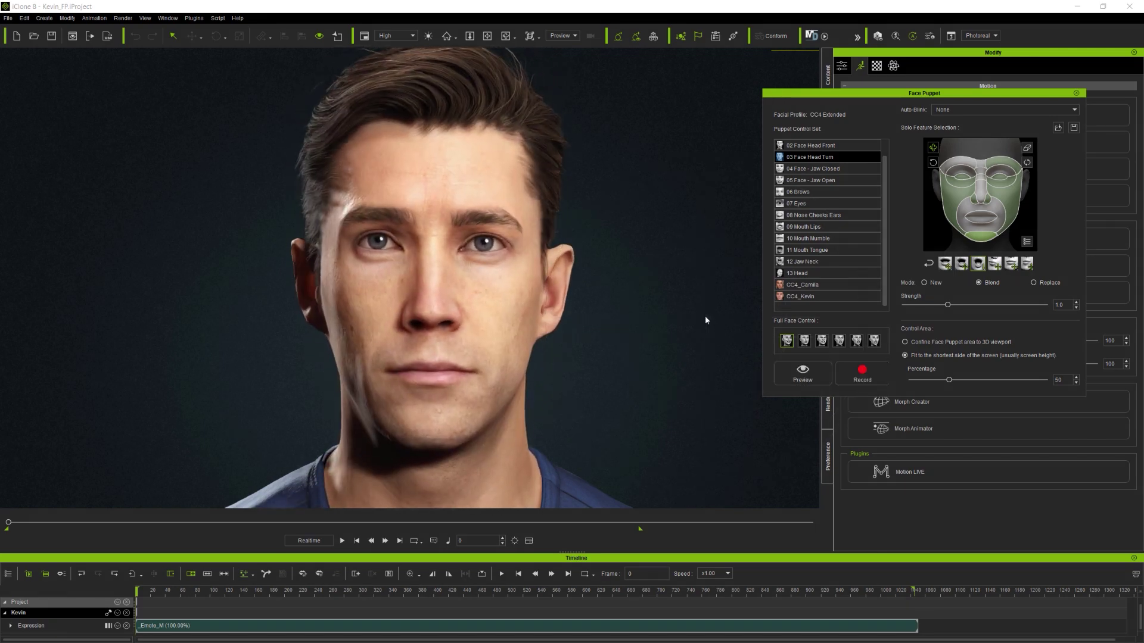
Switch to the 02 Face Head Front control set and preview its first full-face control
scroll(885, 154, up, 1)
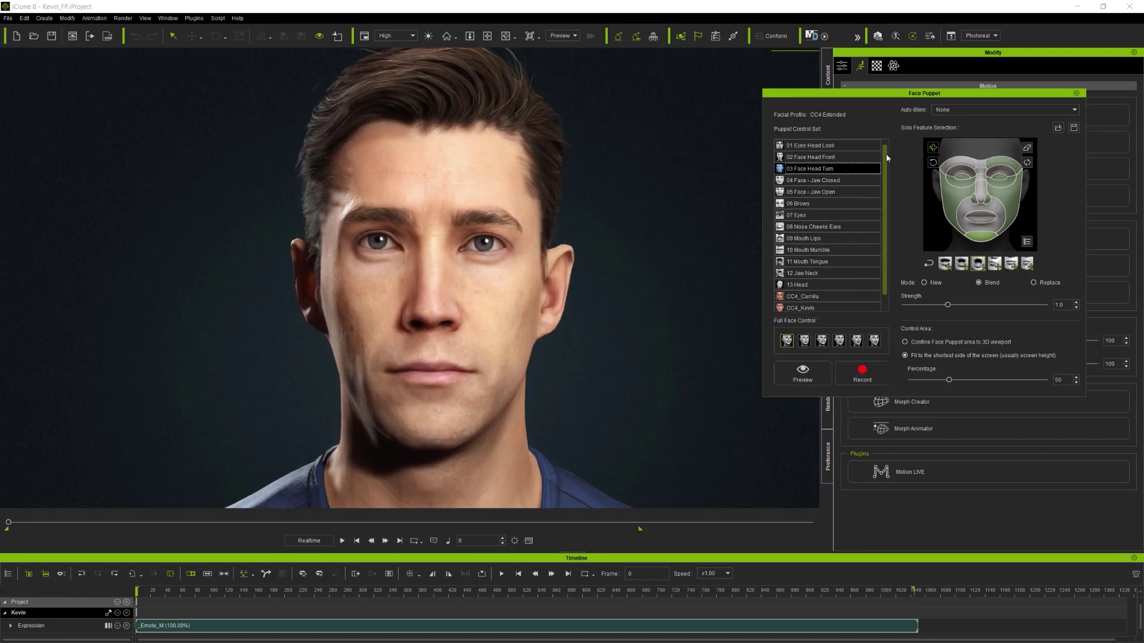
click(819, 158)
click(802, 372)
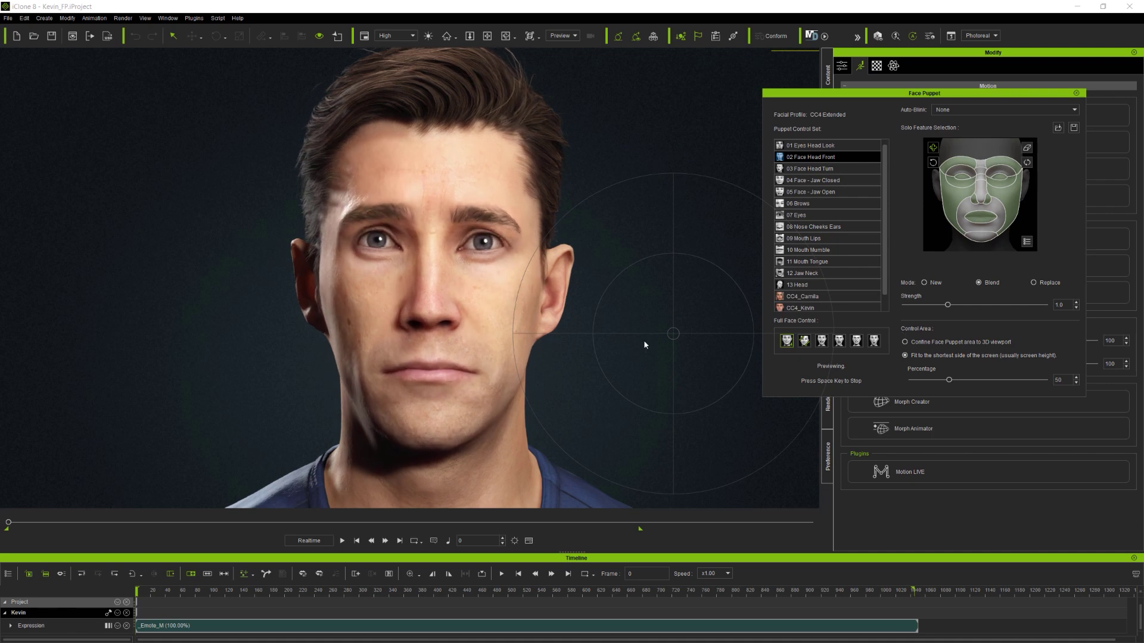
key(space)
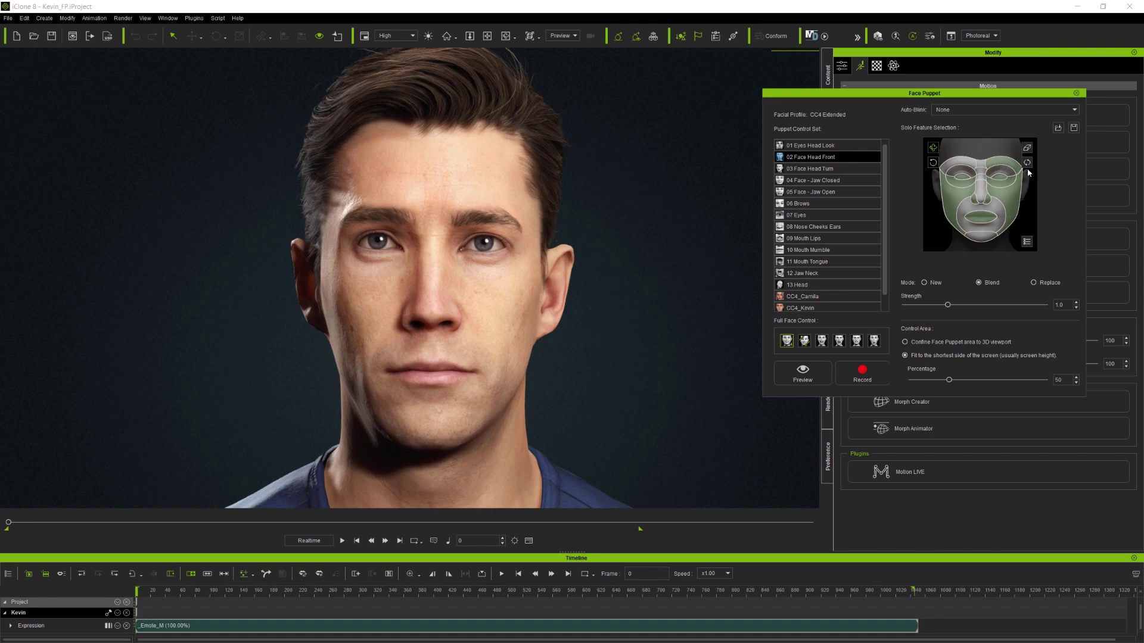
Repeat the preview of the first Face Head Front control three more times, puppeteering different facial expressions
click(802, 374)
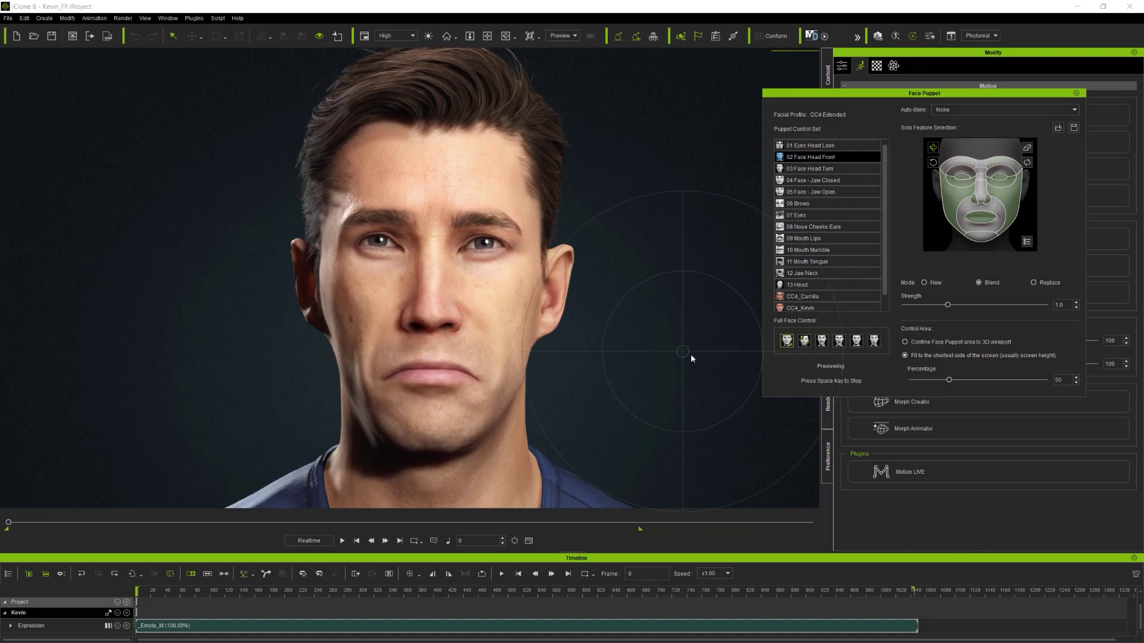
key(space)
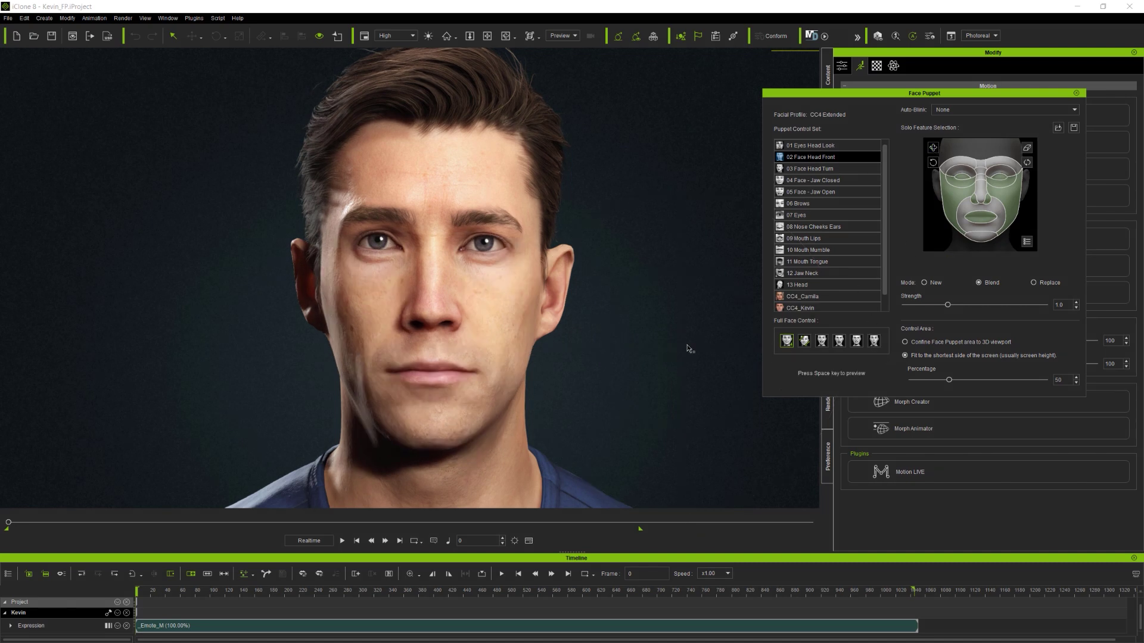
key(space)
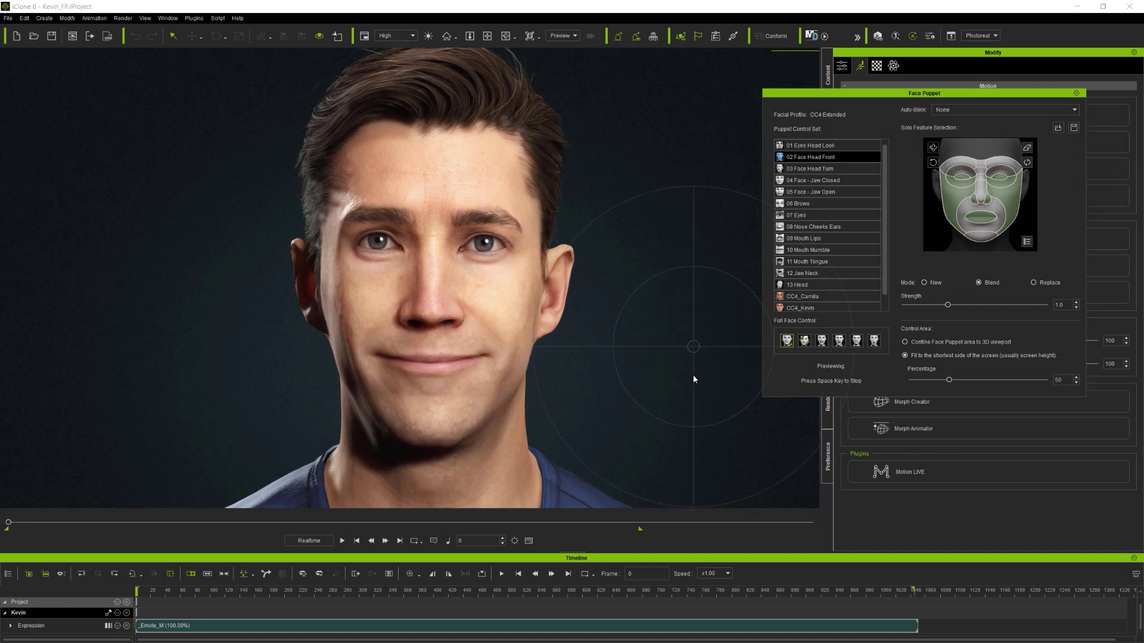
key(space)
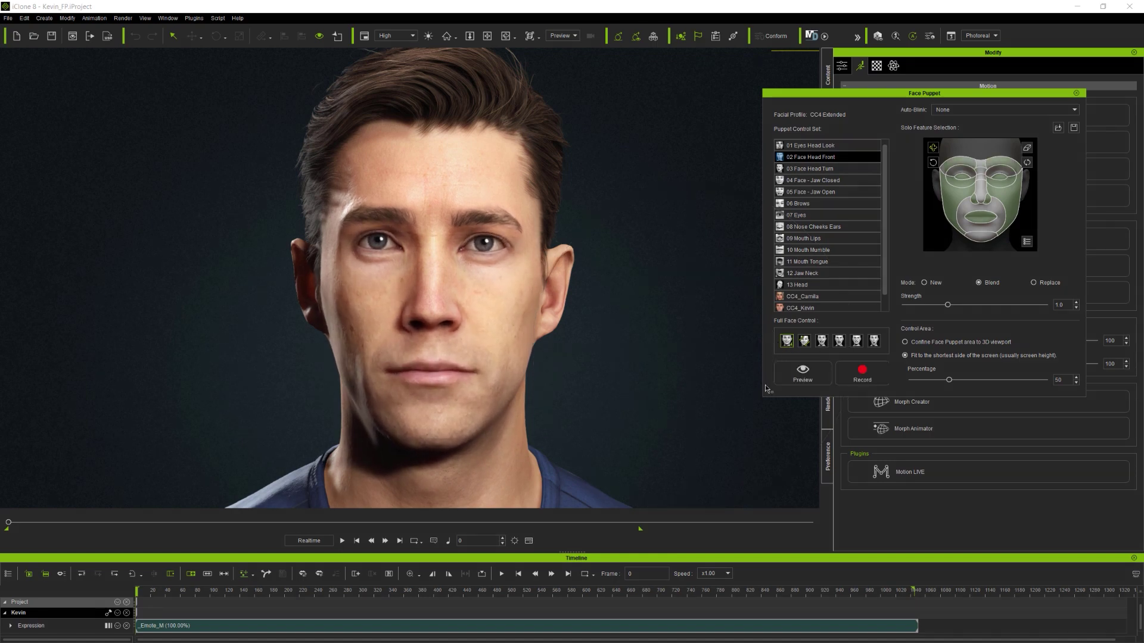
click(785, 367)
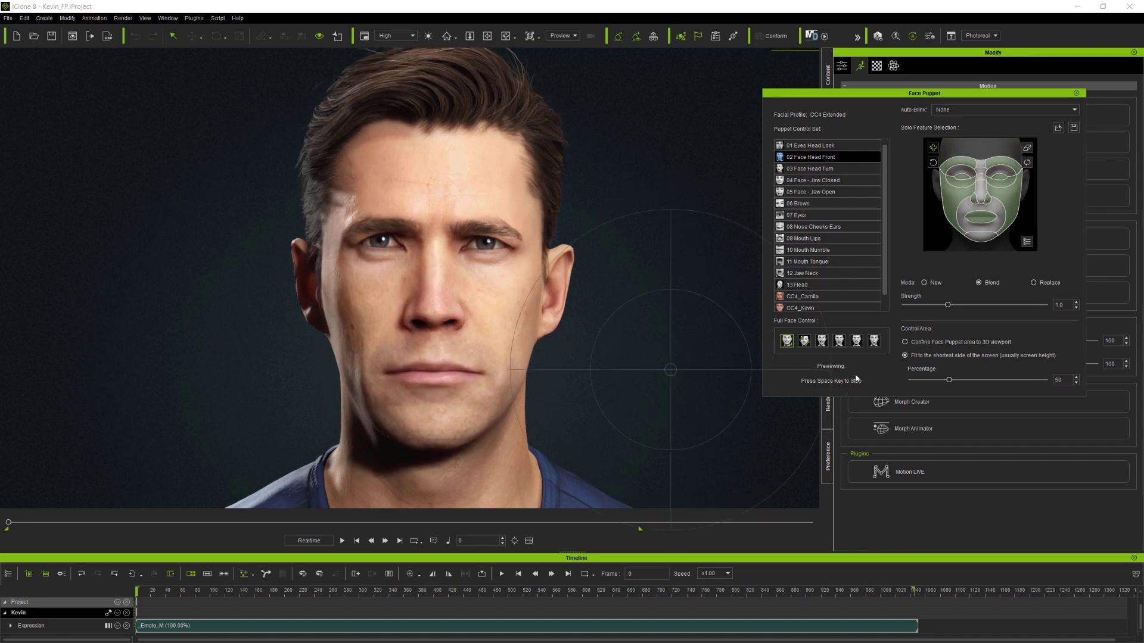
key(space)
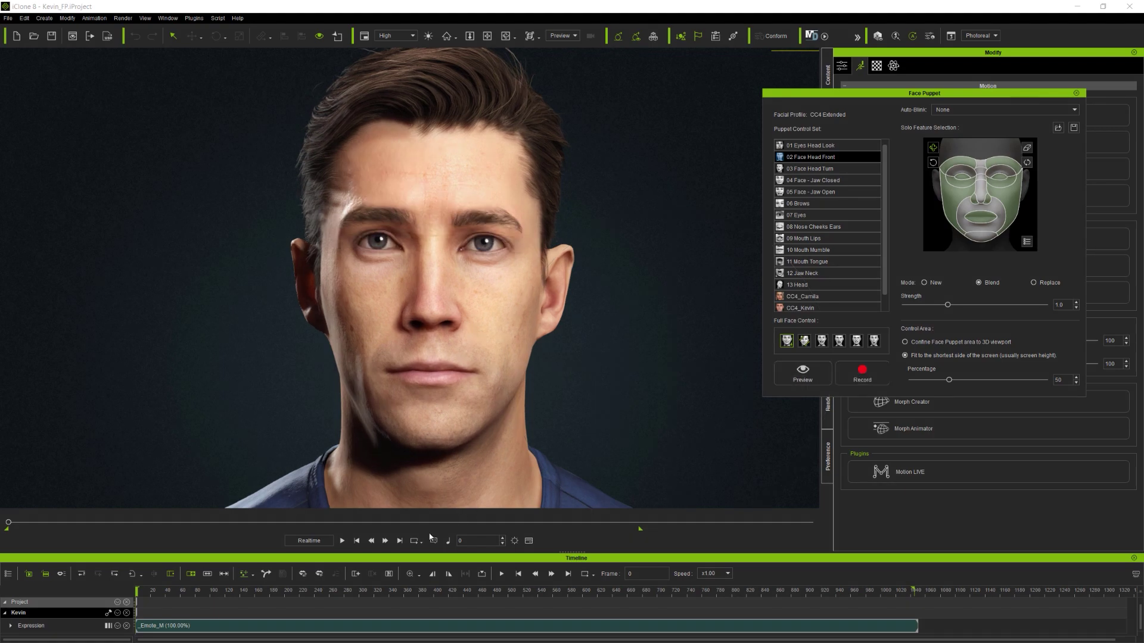
Play back the character's existing expression clip and return the playhead to frame 0
click(342, 540)
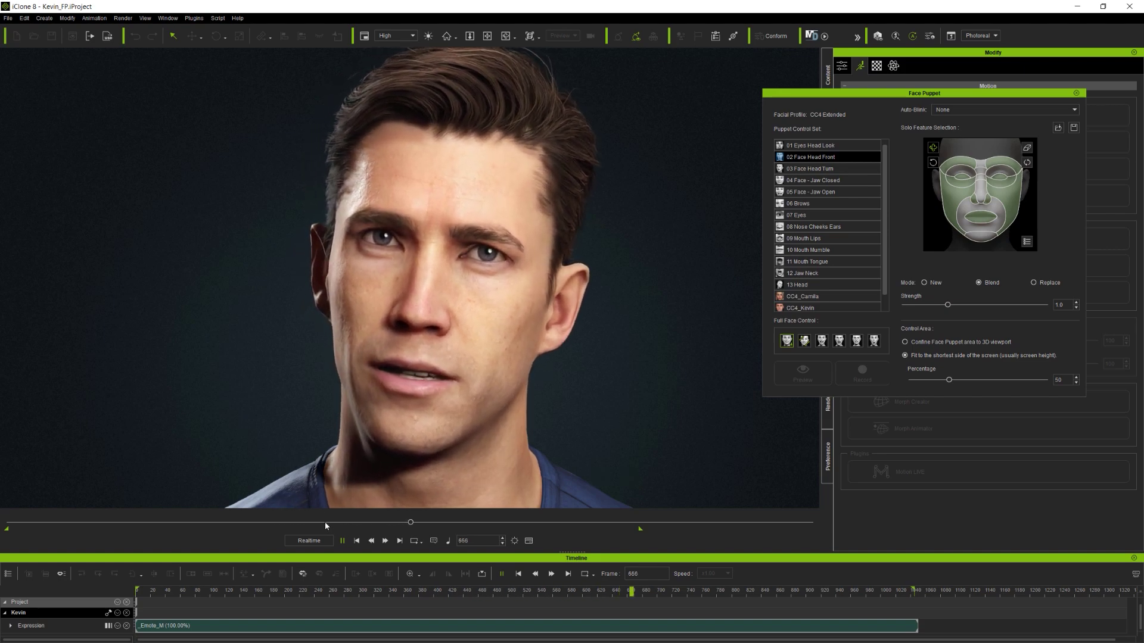
drag(306, 525, 1, 542)
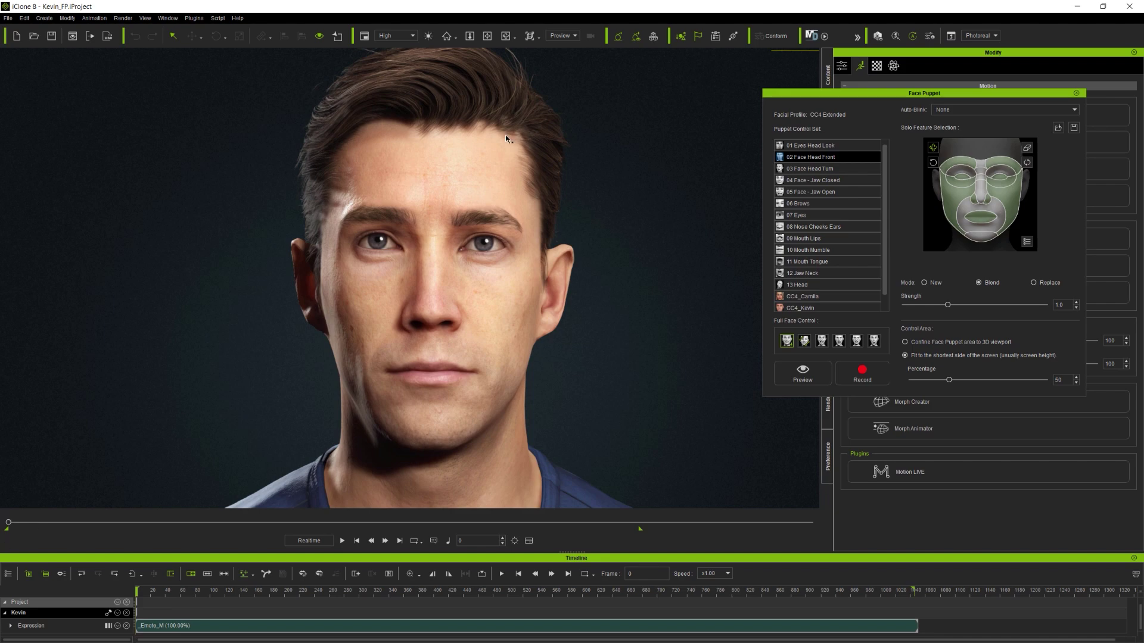
Clear the feature selection, choose the 07 Eyes control set in Replace mode, and record its first control over the expression clip
click(1026, 147)
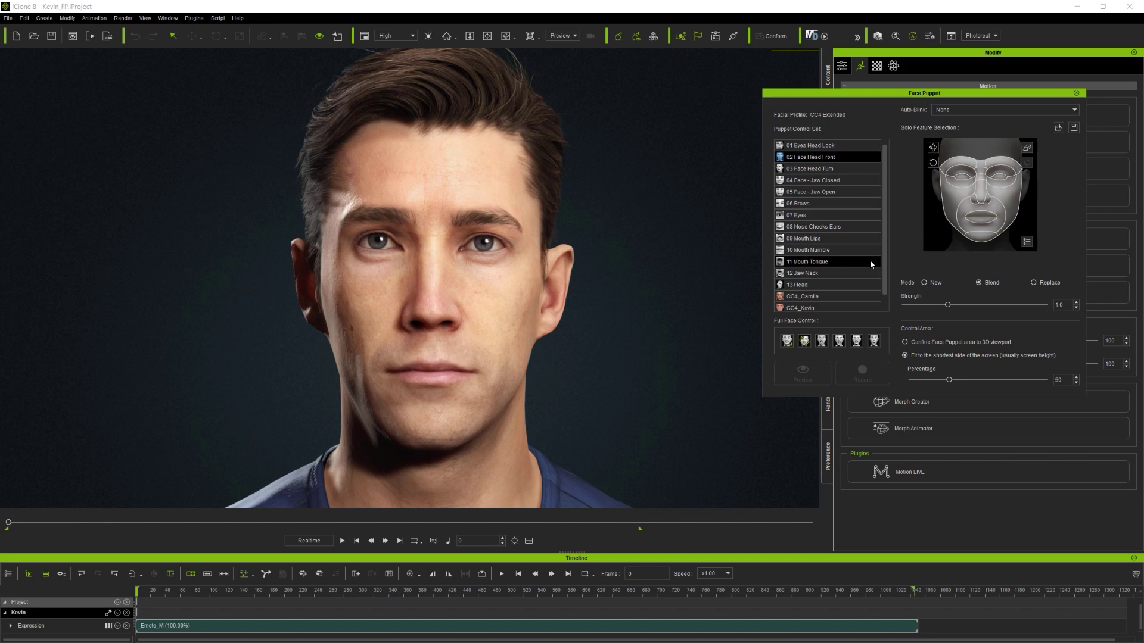
click(801, 217)
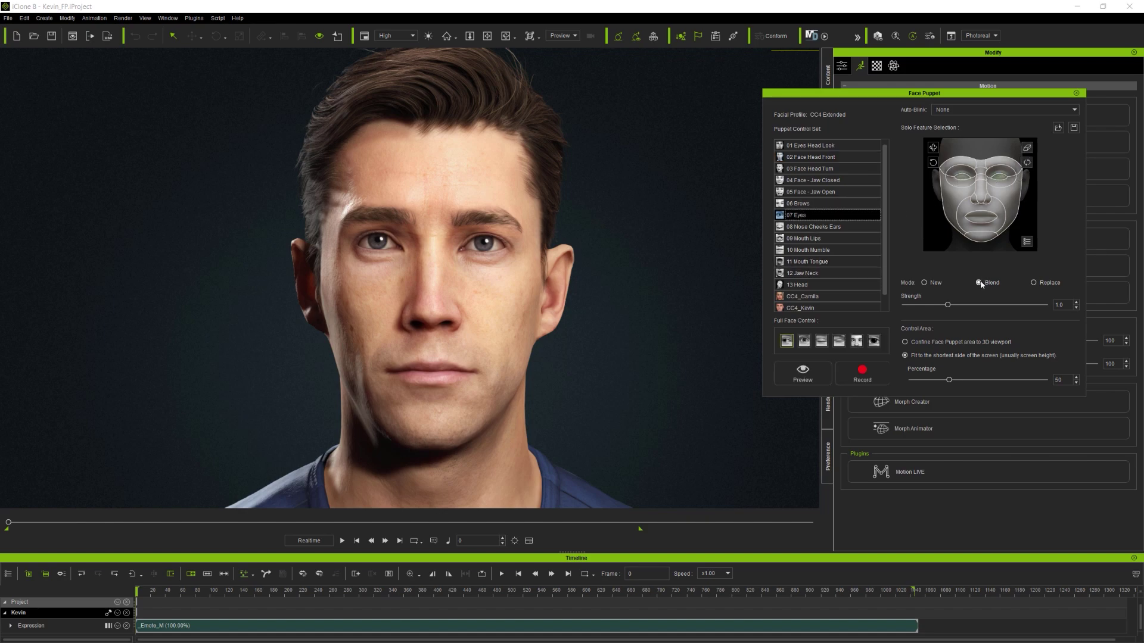
click(1034, 283)
click(864, 377)
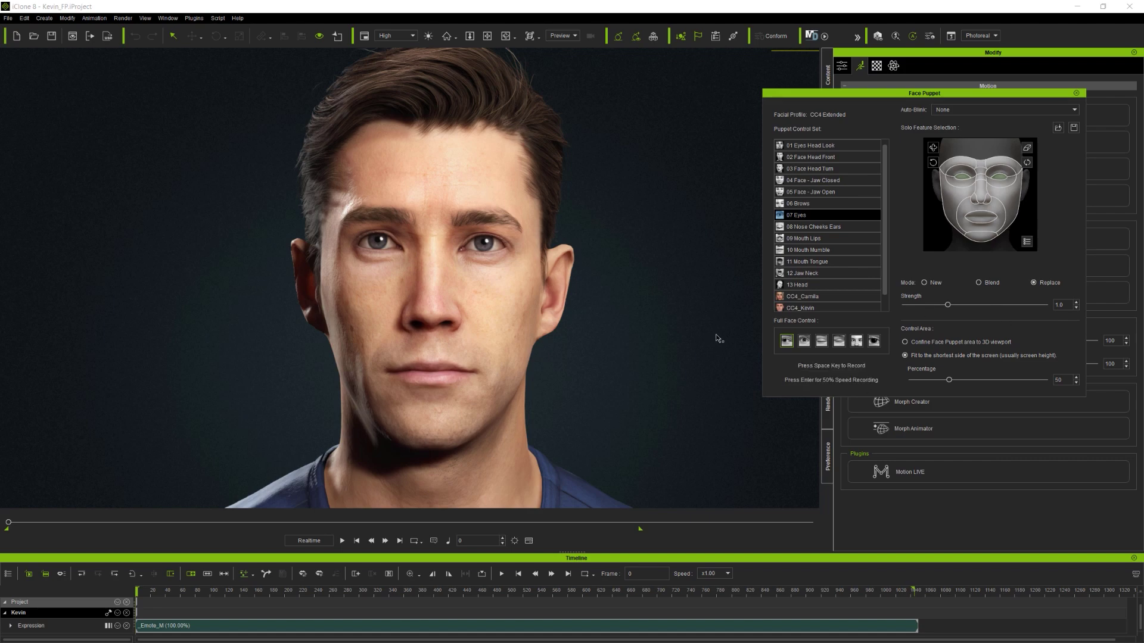
key(space)
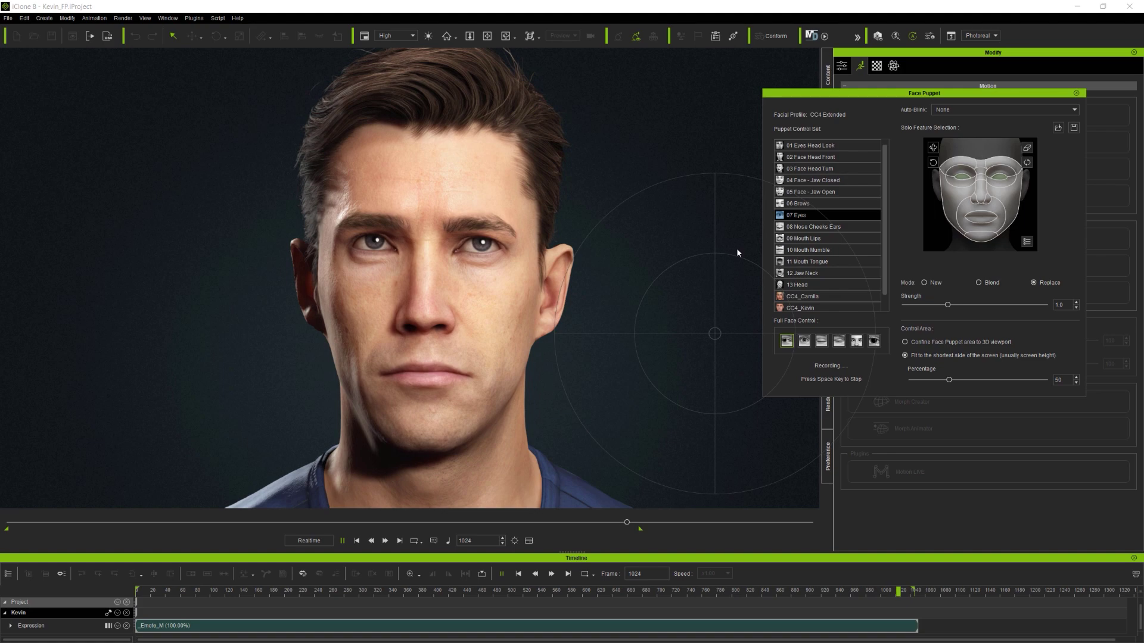
key(space)
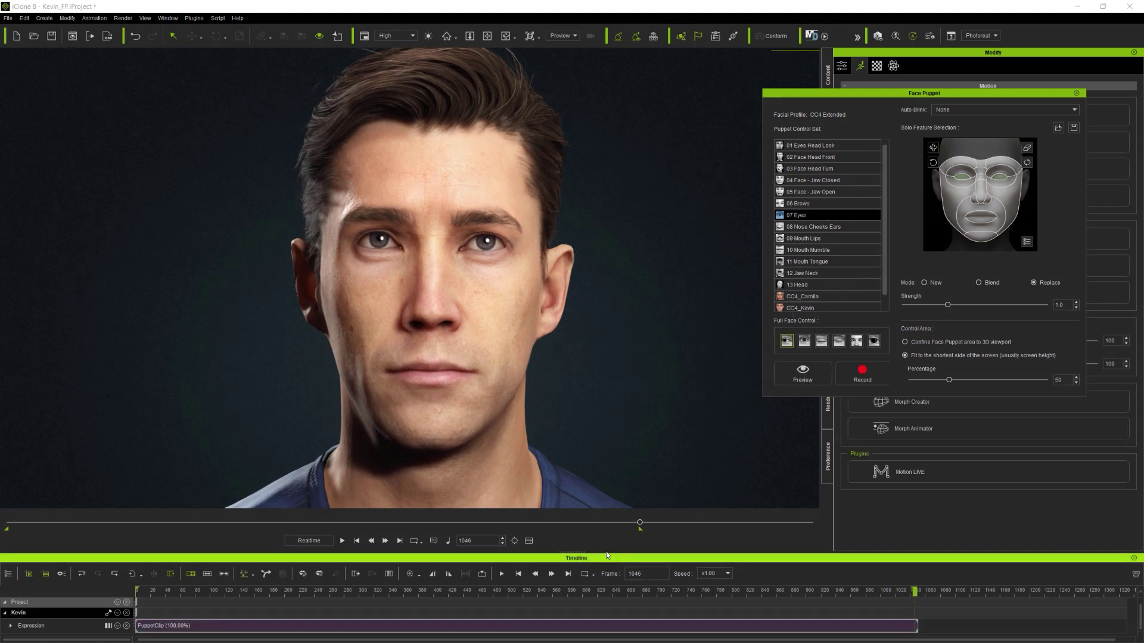
Return to frame 0 and record the first 06 Brows control over the whole expression clip in Replace mode
drag(639, 523, 1, 536)
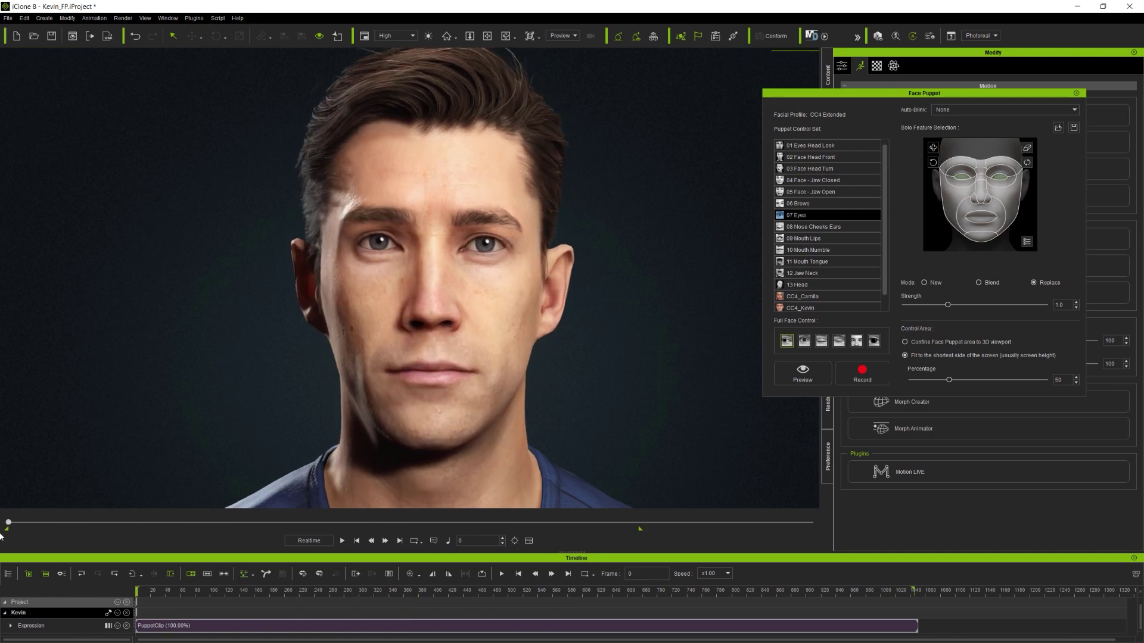
click(823, 205)
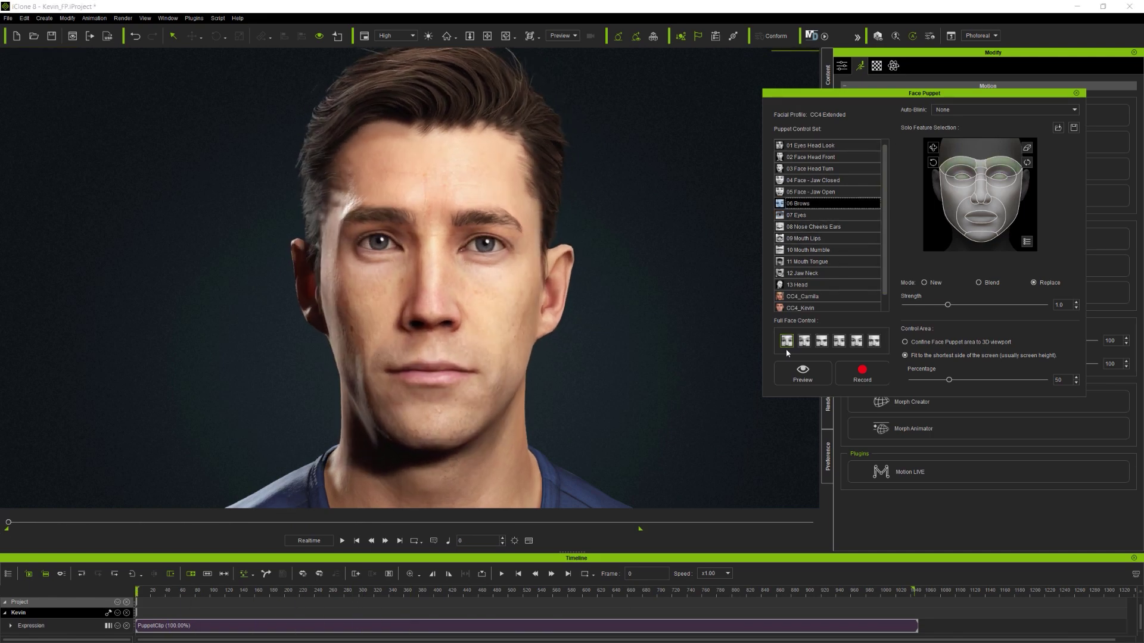
click(847, 379)
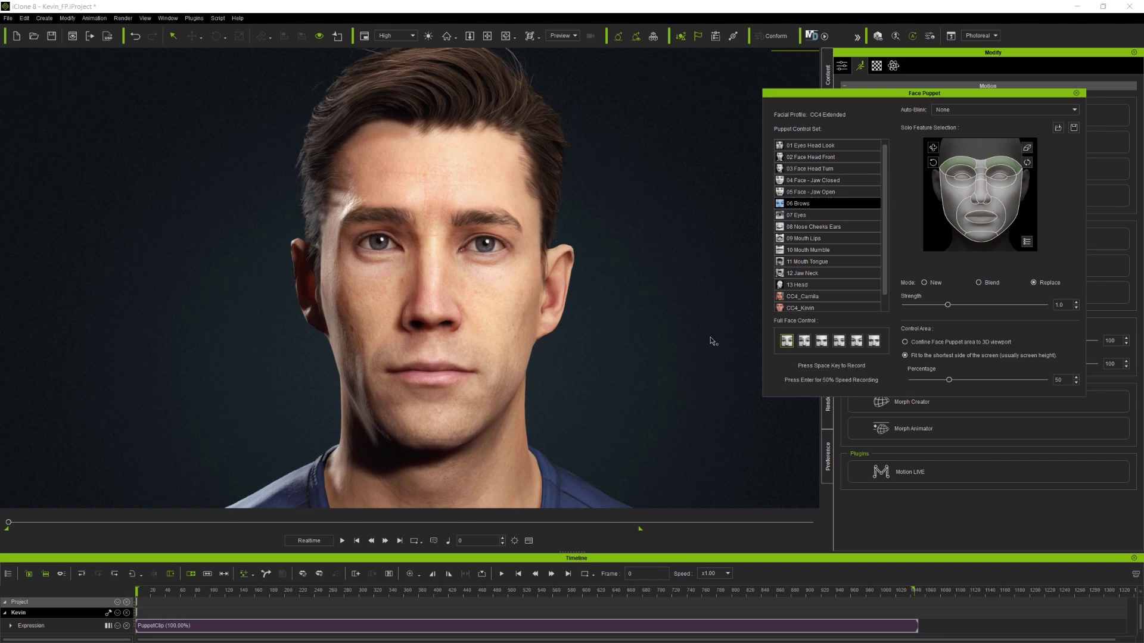
key(space)
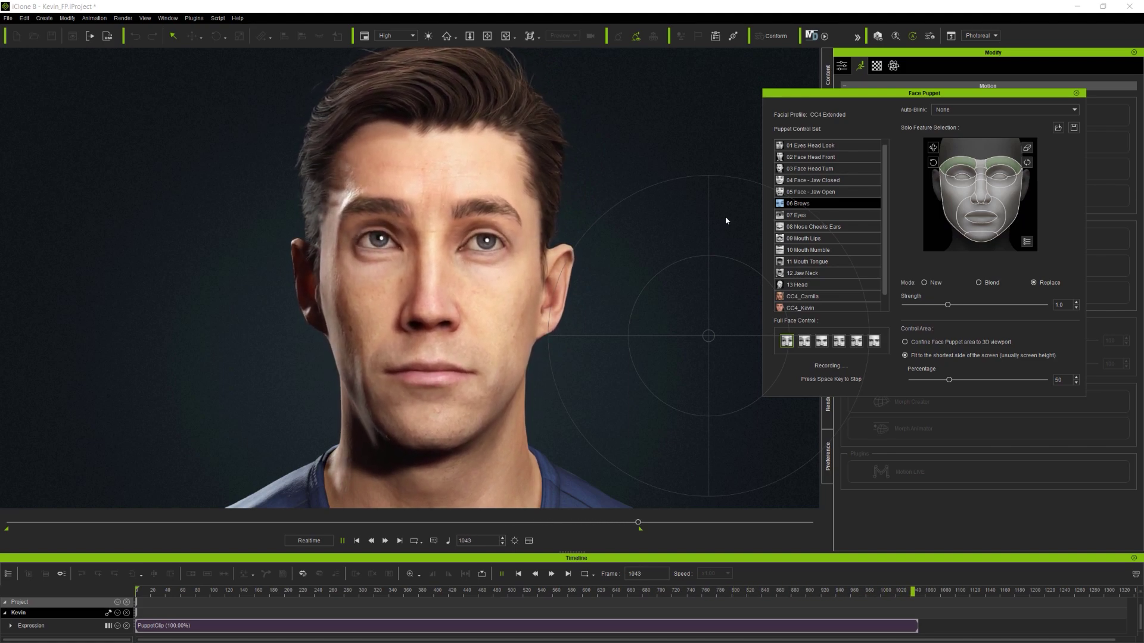
key(space)
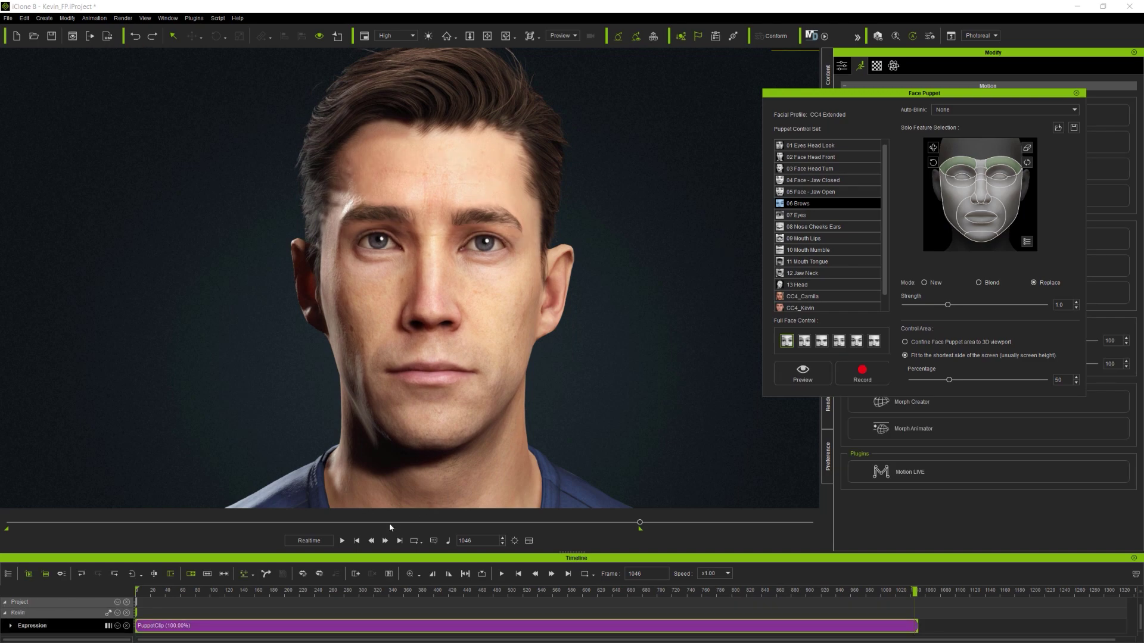
Rewind to the start and record the first 12 Jaw Neck control over the expression clip in Blend mode
click(356, 541)
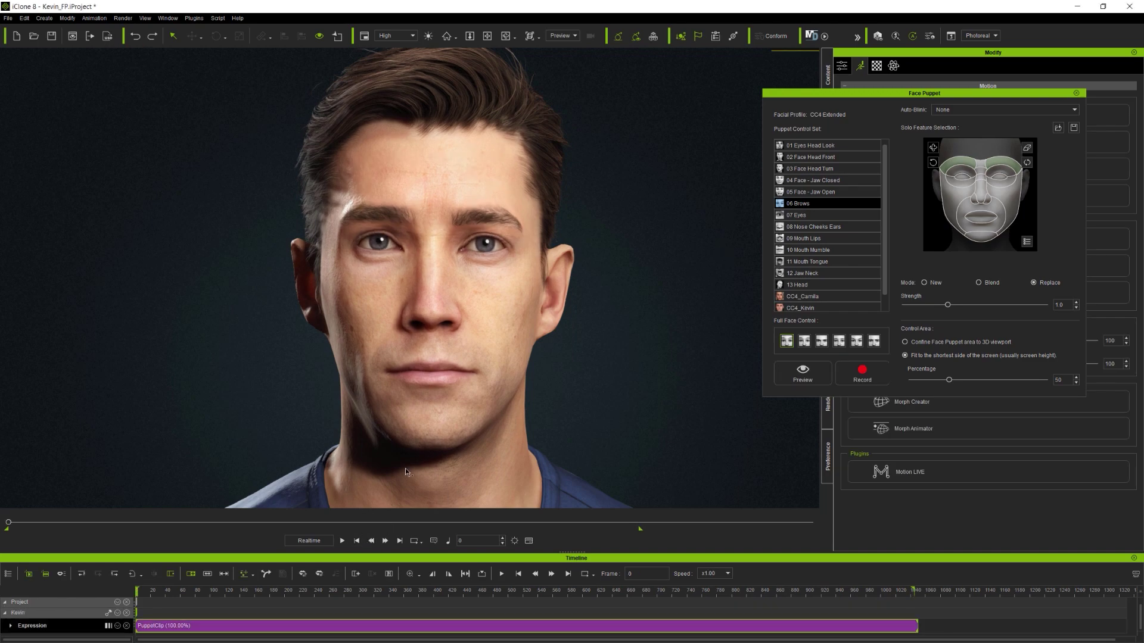
click(818, 273)
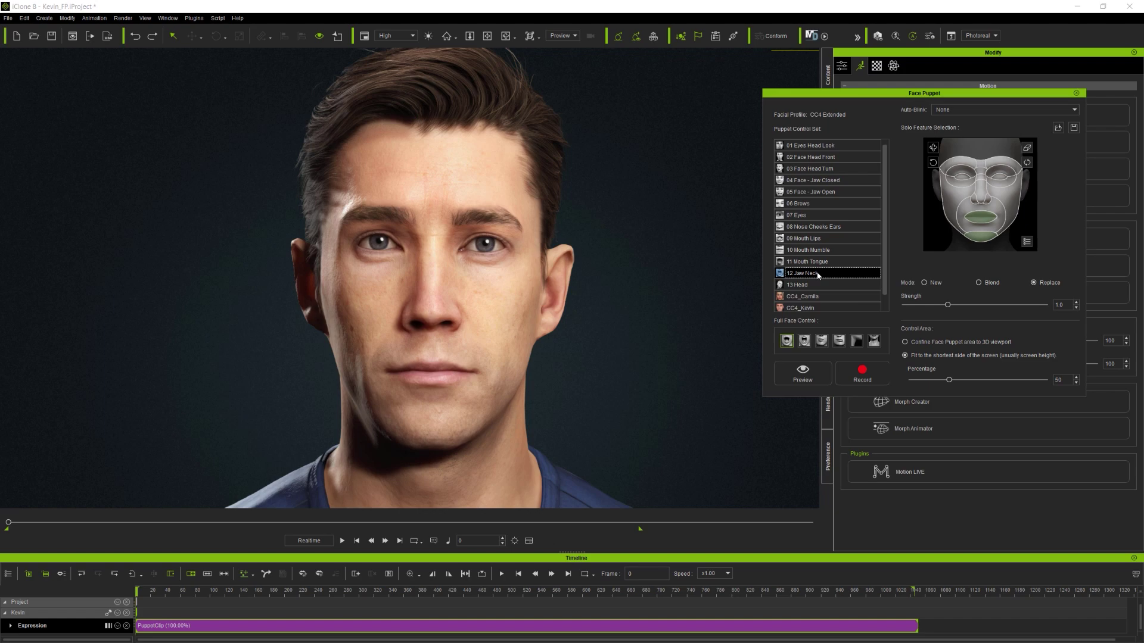
click(978, 283)
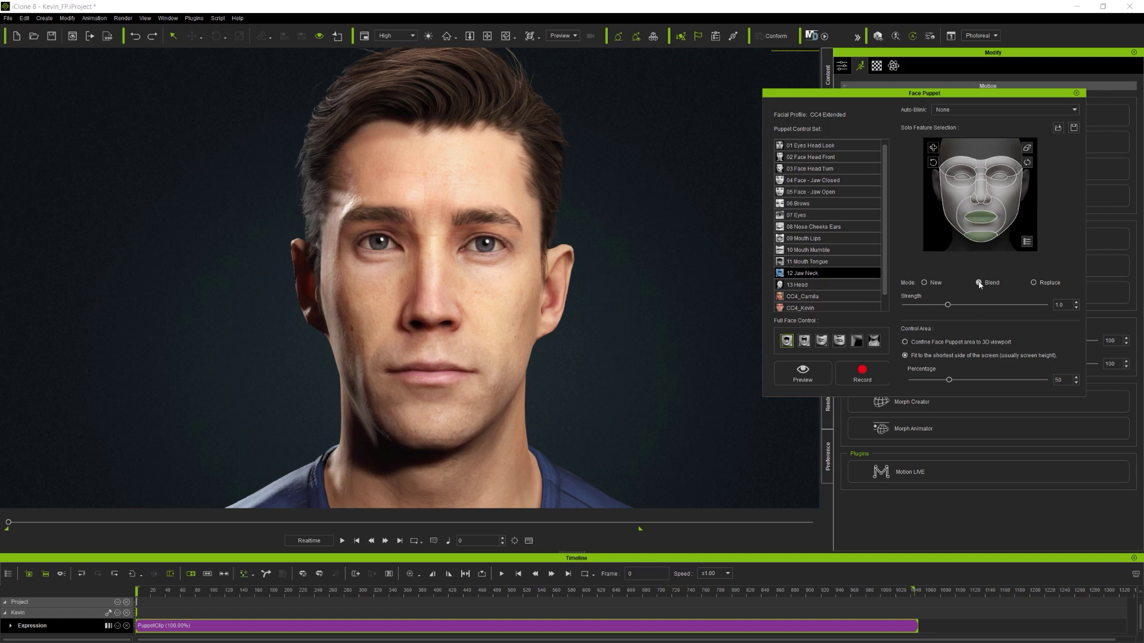
click(860, 376)
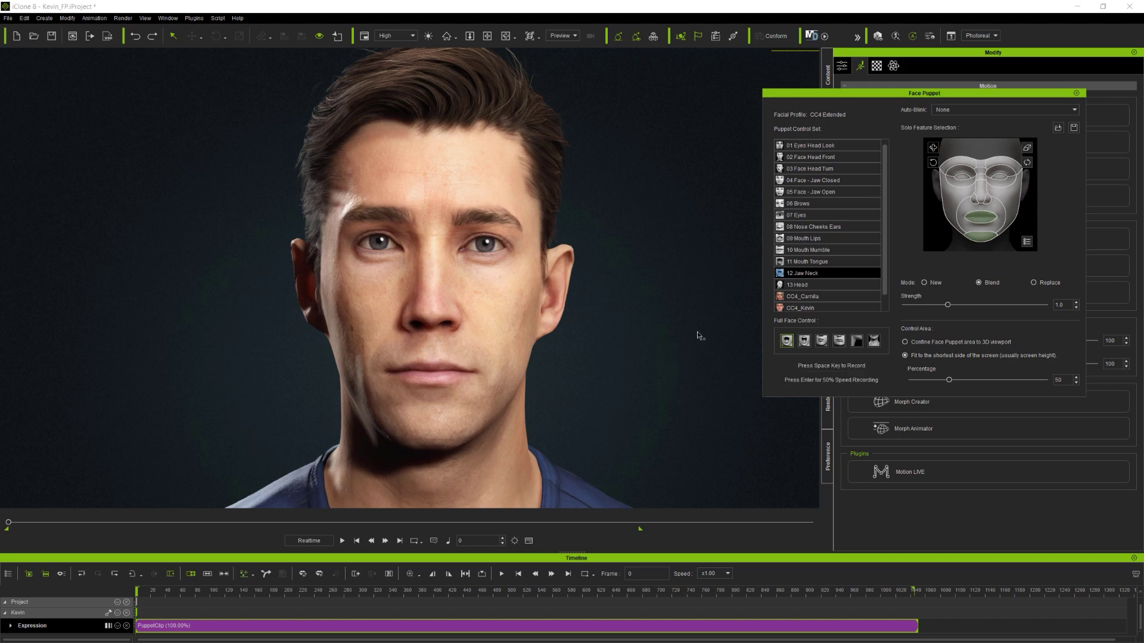
key(space)
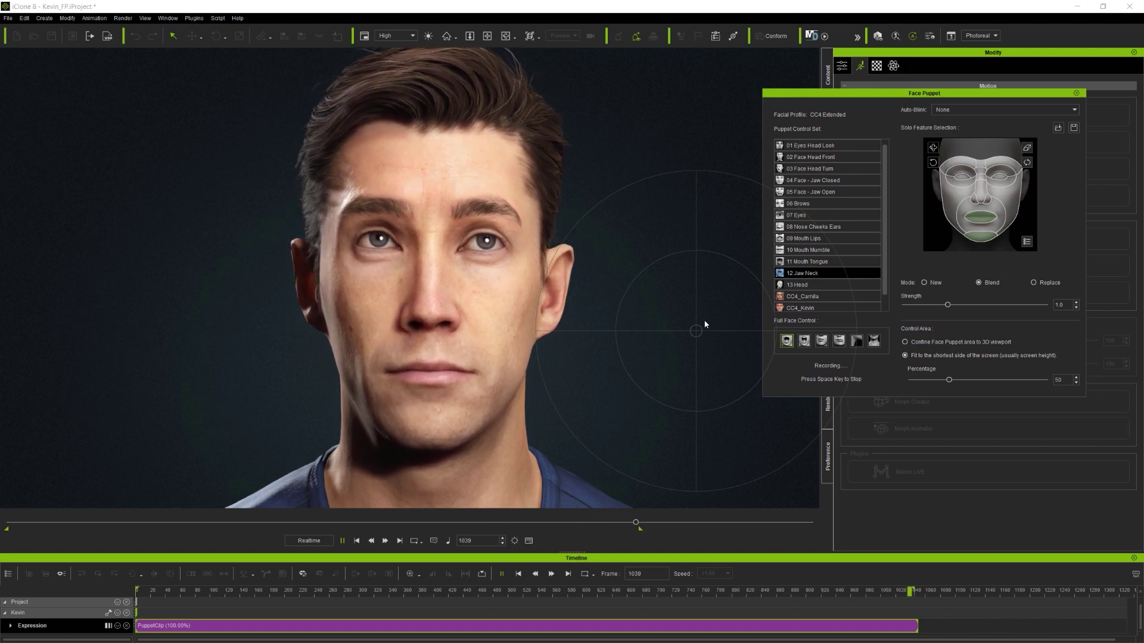
key(space)
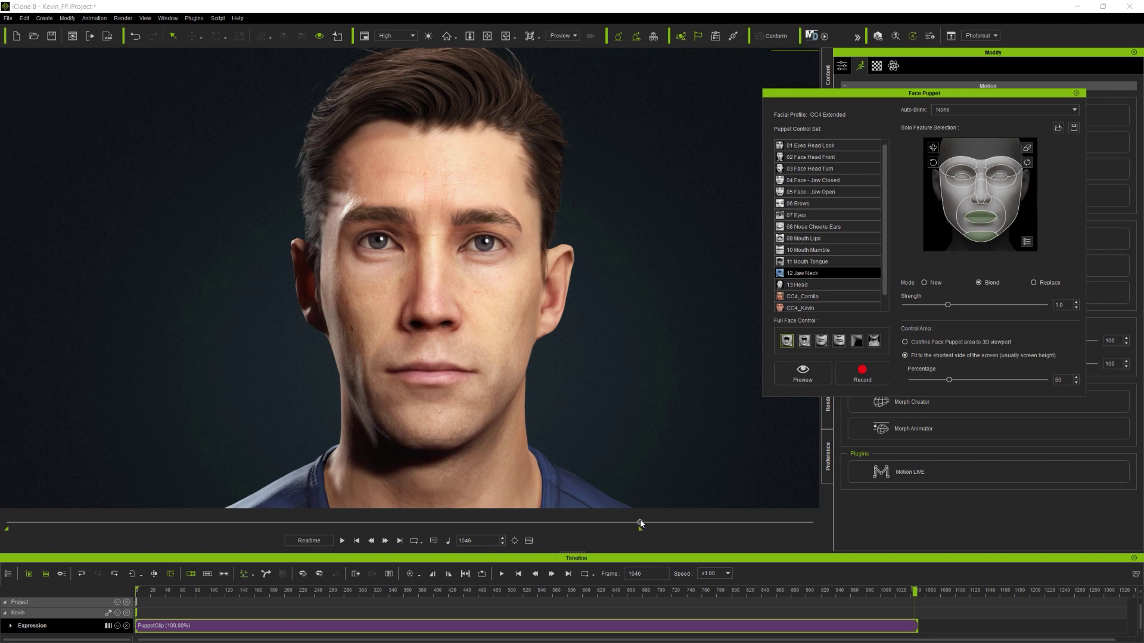
Record the first 02 Face Head Front control in New mode starting from frame 538
mouse_move(639, 524)
mouse_down()
mouse_move(447, 523)
mouse_move(417, 538)
mouse_move(335, 545)
mouse_up()
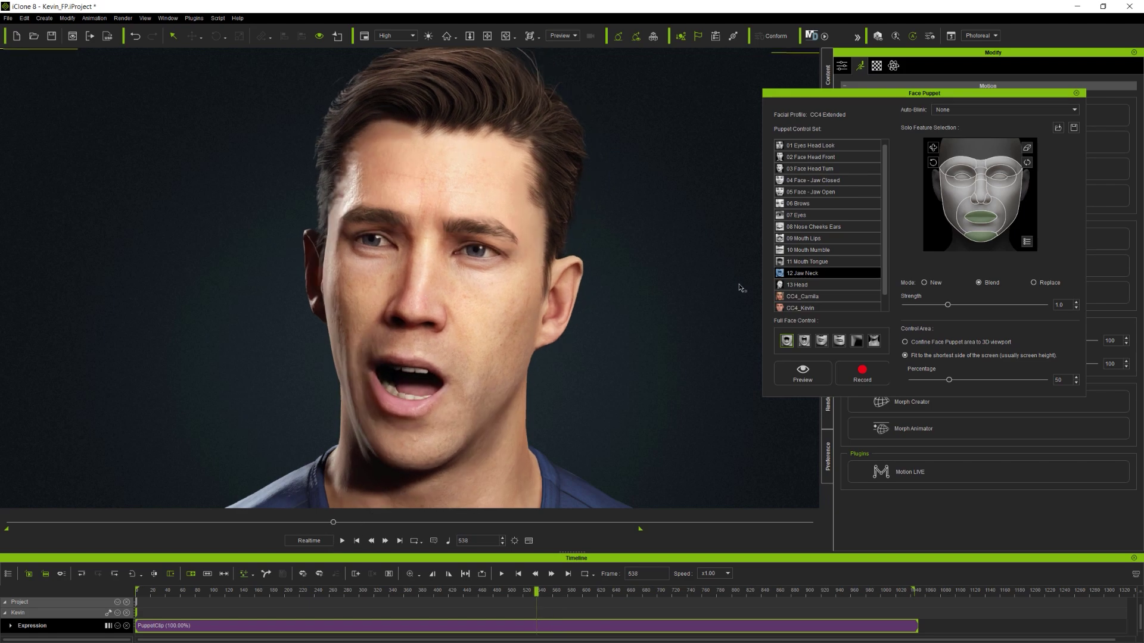
click(829, 158)
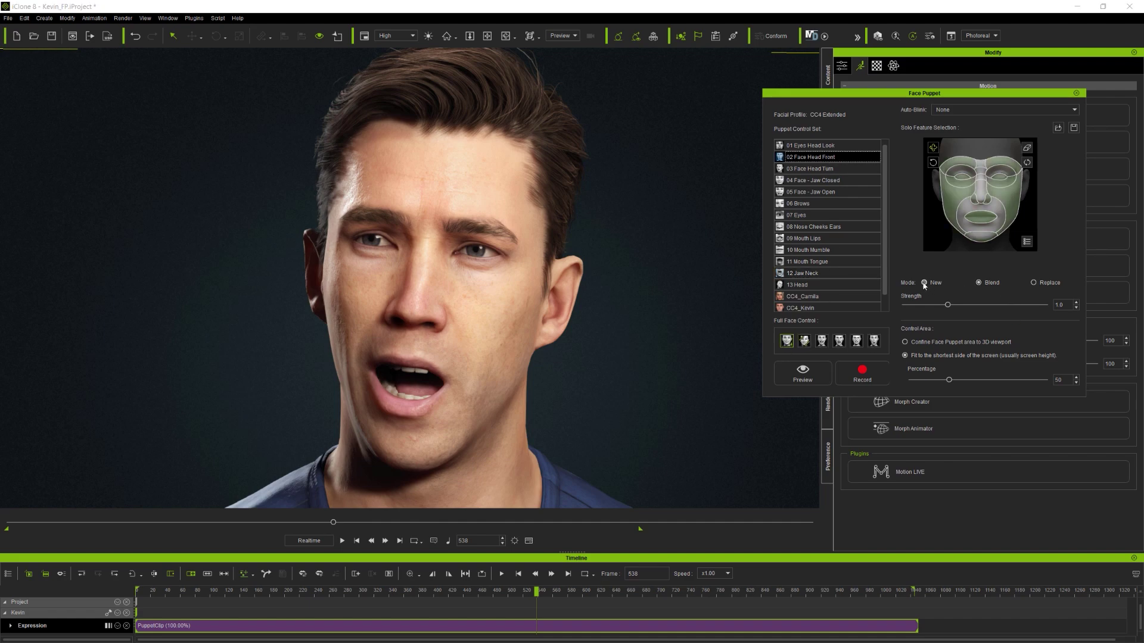
click(865, 375)
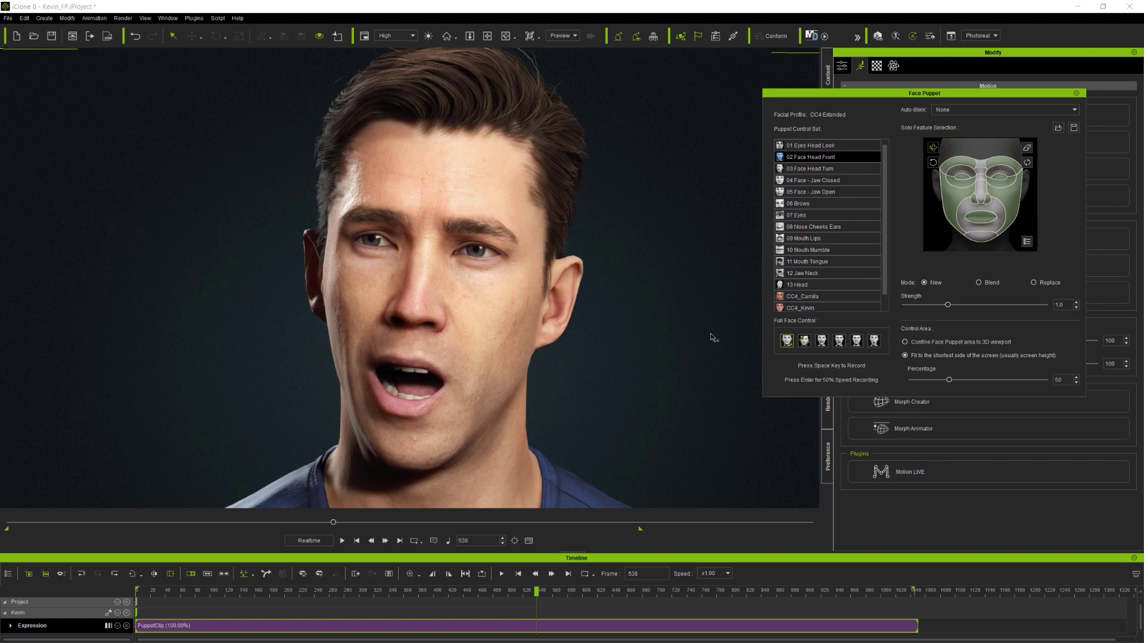
key(space)
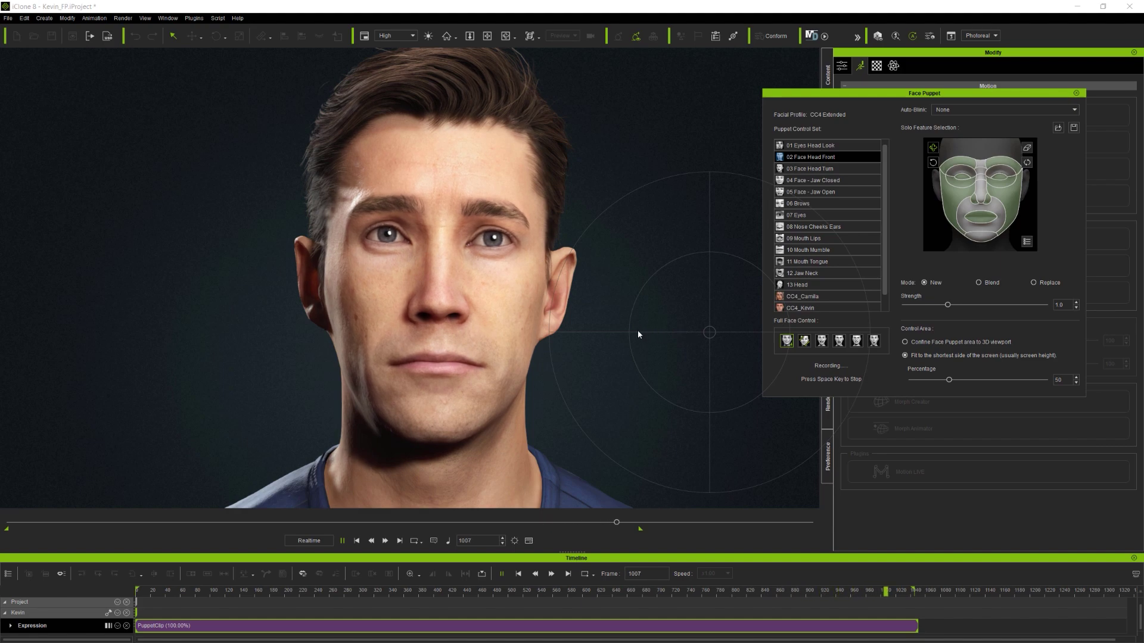
Stretch the transition between the two expression clips back to about frame 435 so the new clip blends in gradually
click(559, 592)
mouse_move(546, 591)
mouse_down()
mouse_move(513, 596)
mouse_move(546, 590)
mouse_move(536, 595)
mouse_up()
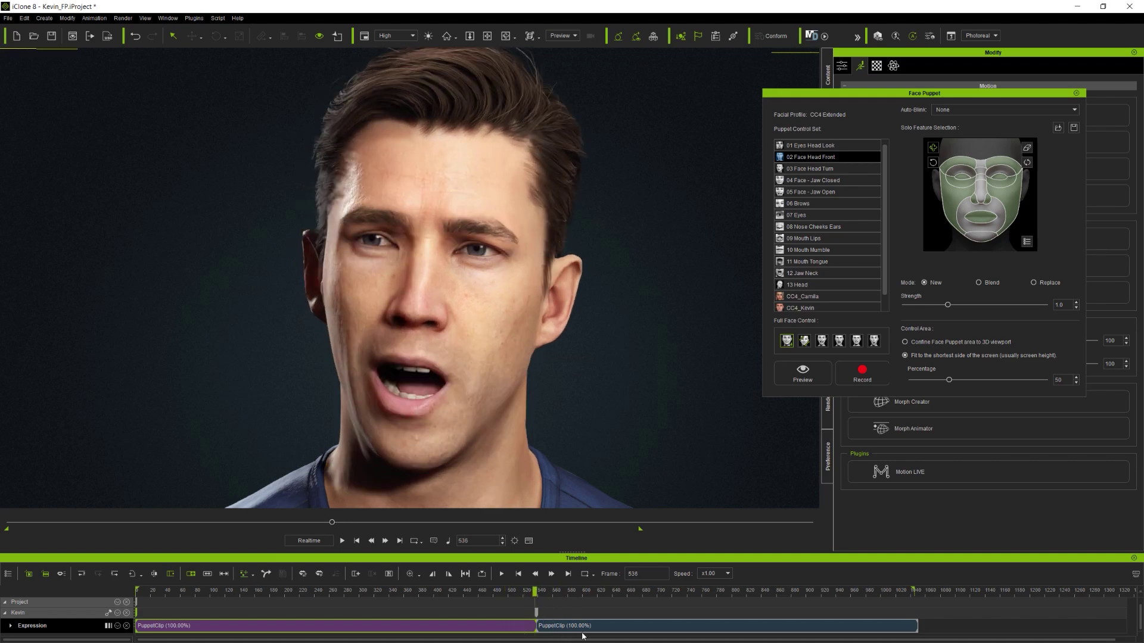
scroll(551, 619, up, 2)
scroll(684, 609, up, 2)
drag(639, 626, 463, 626)
From frame 272, record only the eyes as solo features in Replace mode until about frame 684, and scrub back through the result
drag(636, 591, 180, 577)
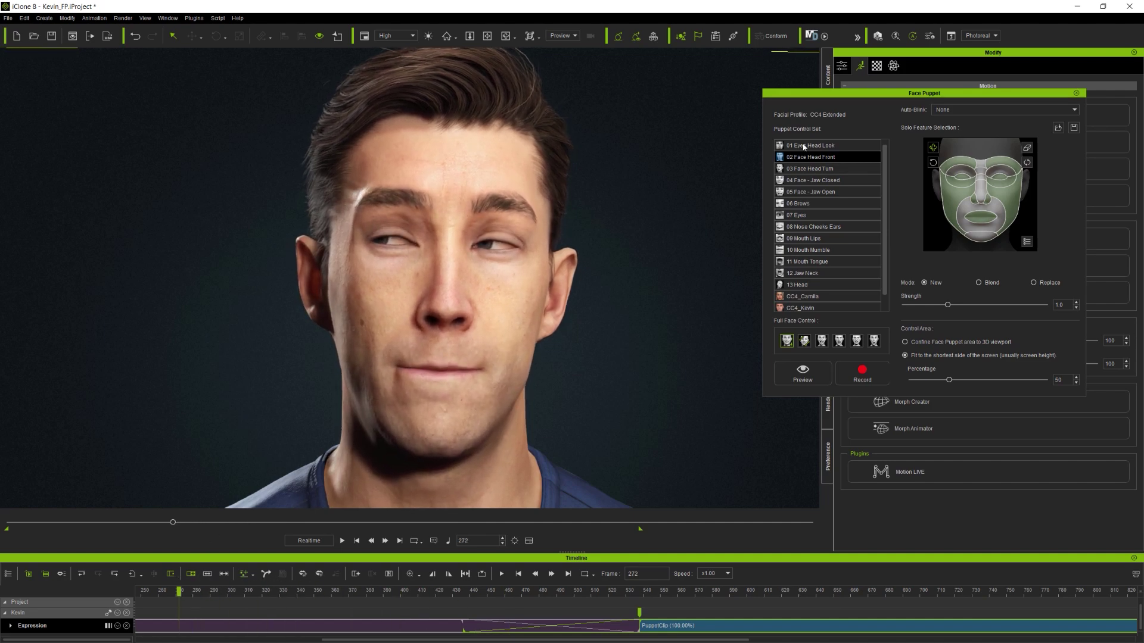
click(1033, 283)
click(1027, 148)
click(1001, 177)
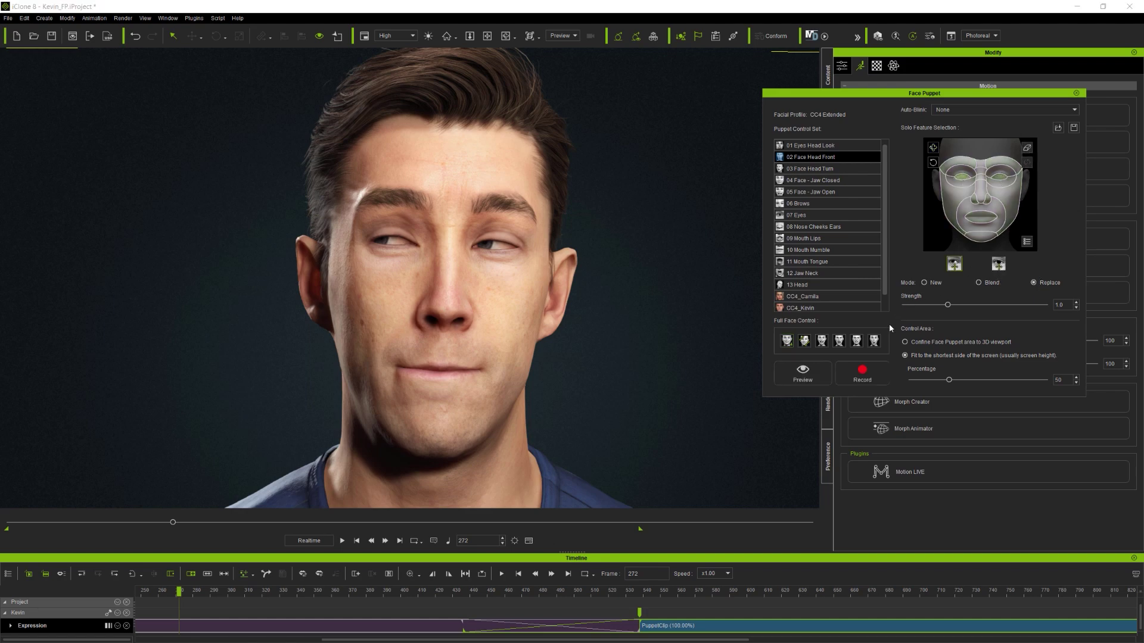
click(862, 372)
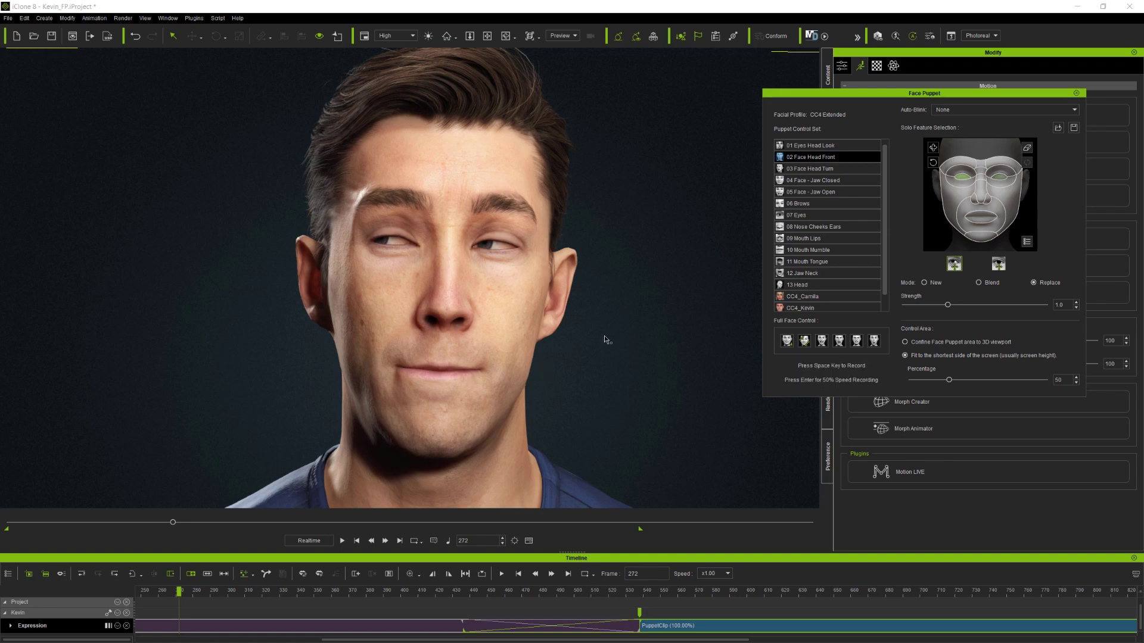
key(space)
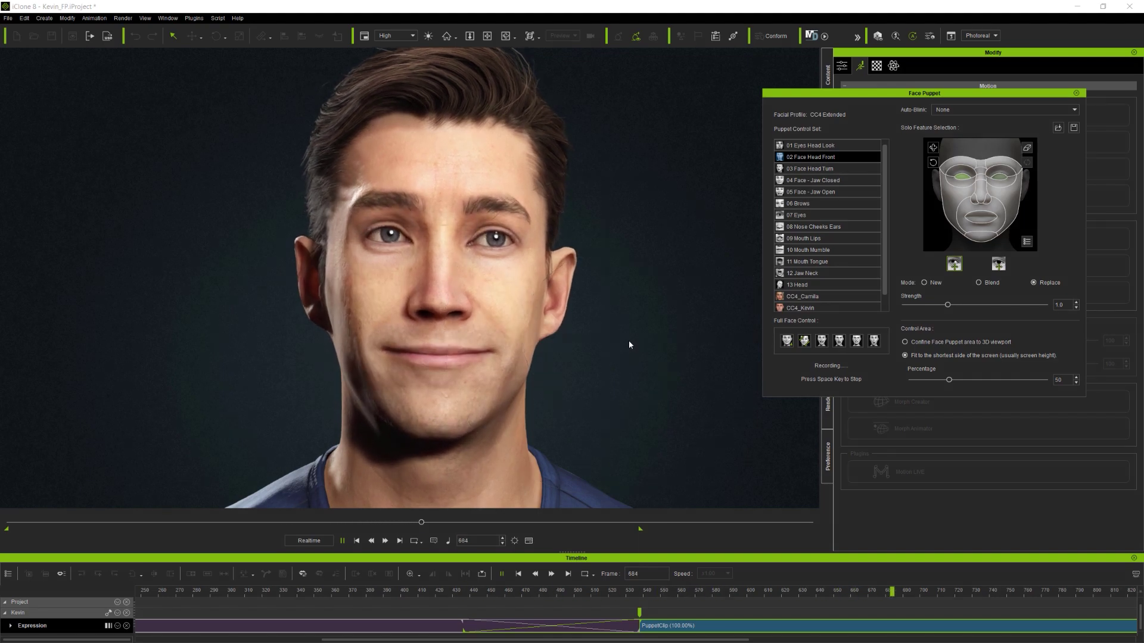
key(space)
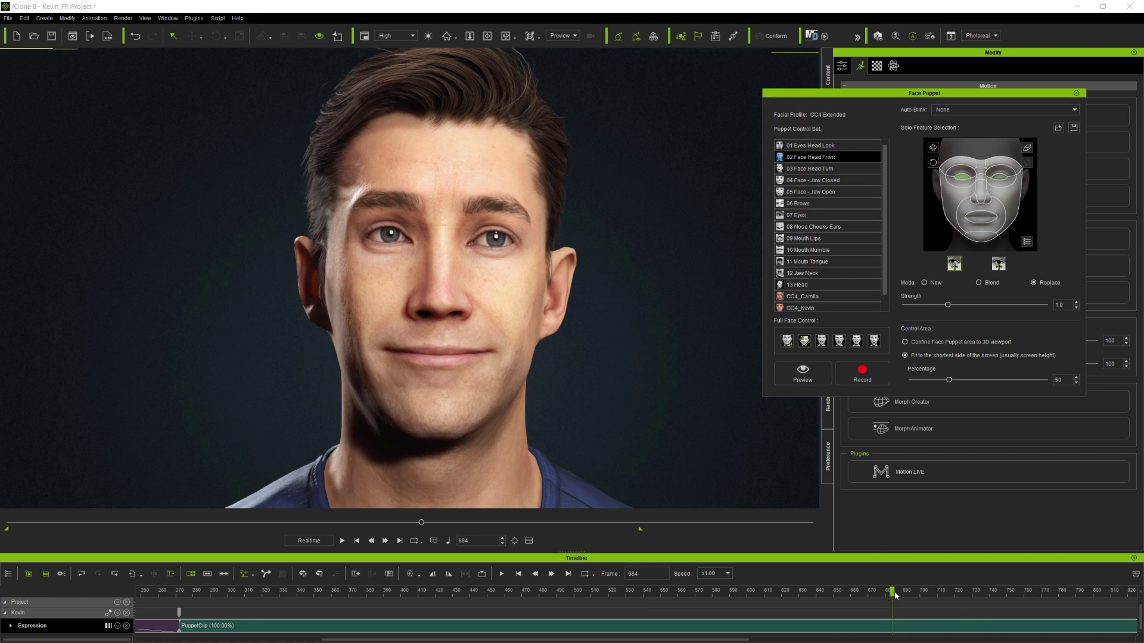
drag(884, 591, 703, 591)
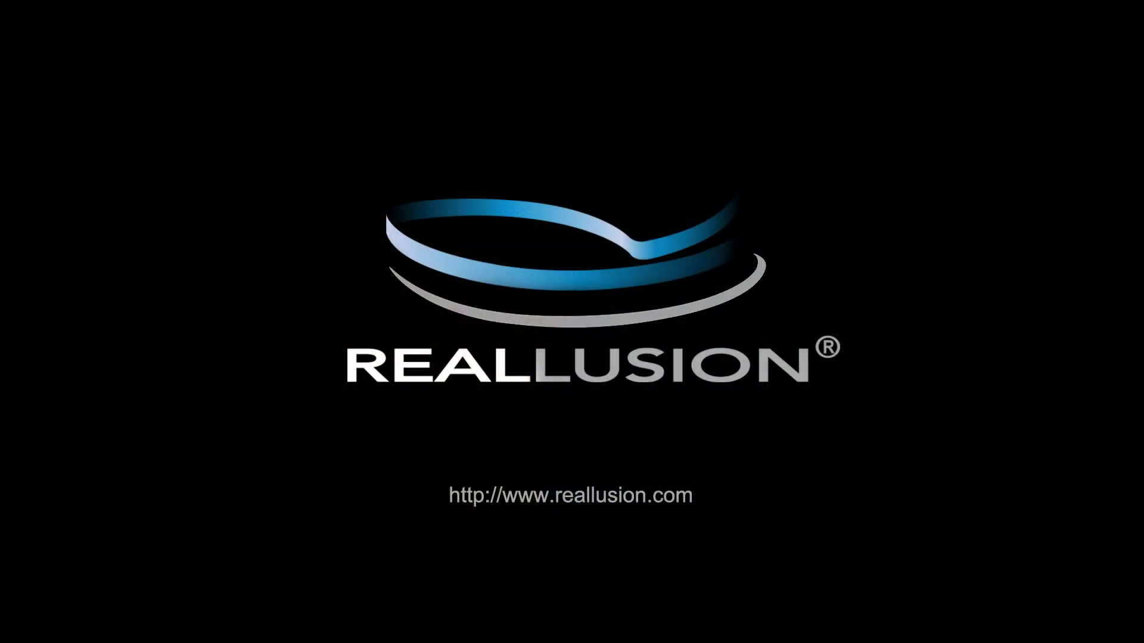